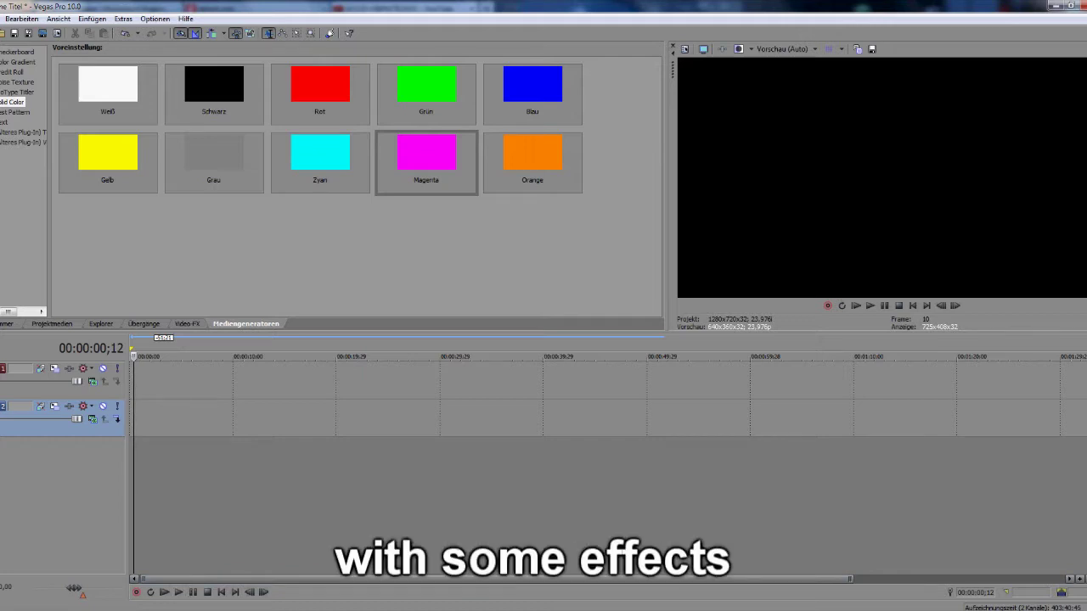
- Play the example clip in the media player with sound muted to examine its bouncing and falling text effect, then minimize the player
{"action": "mouse_move", "coordinate": [102, 610]}
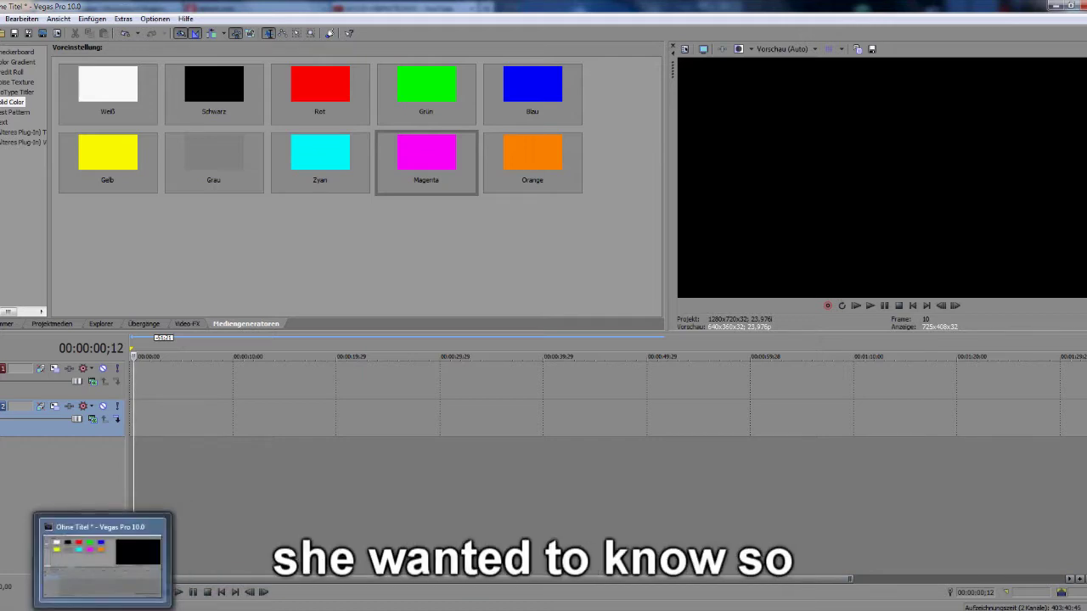
{"action": "left_click", "coordinate": [137, 600]}
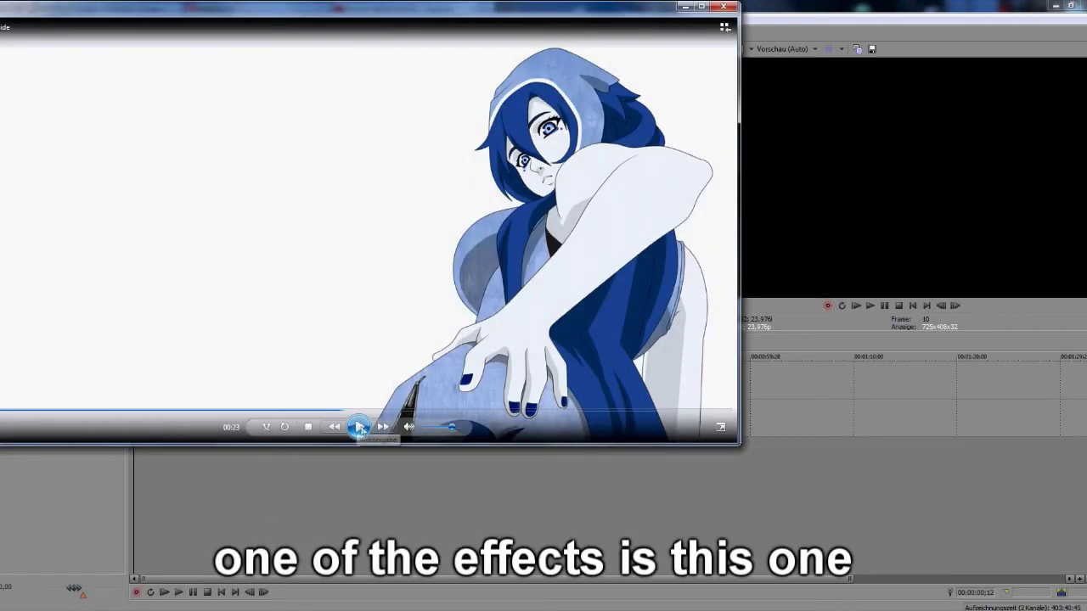
{"action": "left_click", "coordinate": [406, 428]}
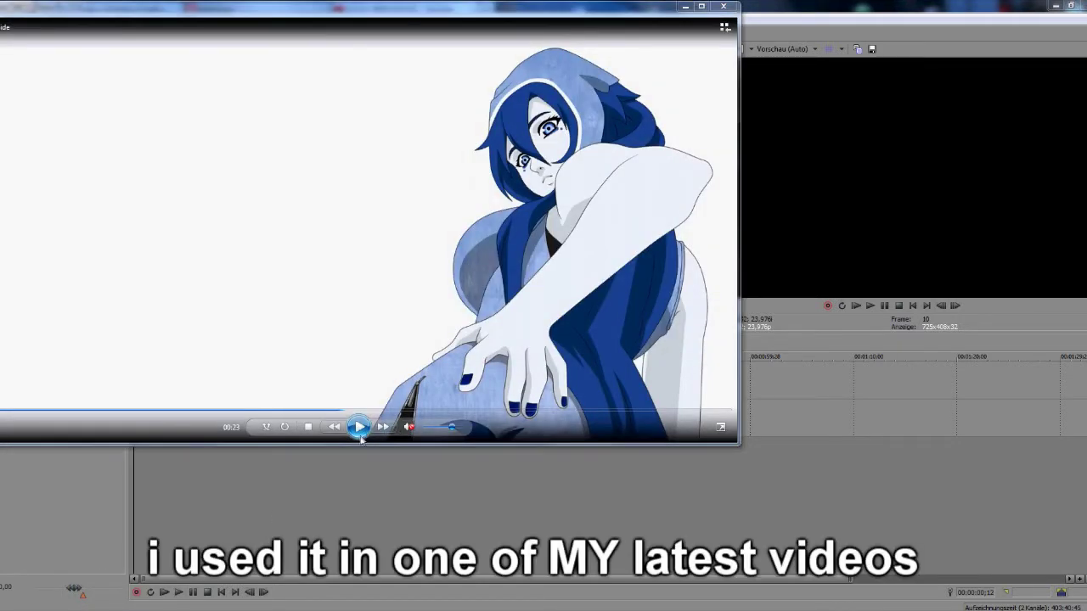
{"action": "left_click", "coordinate": [359, 427]}
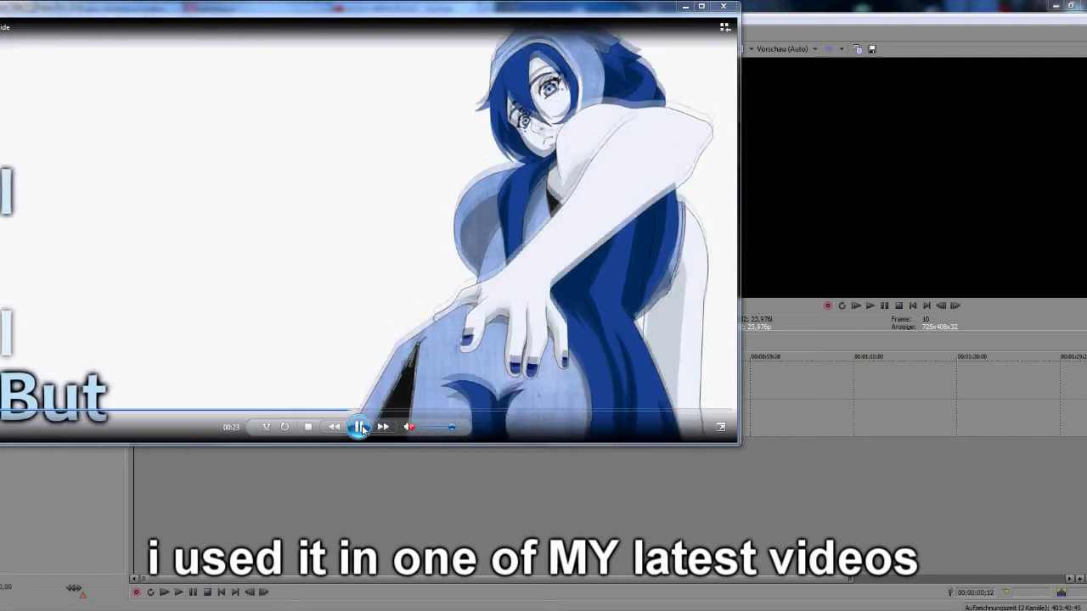
{"action": "left_click", "coordinate": [360, 427]}
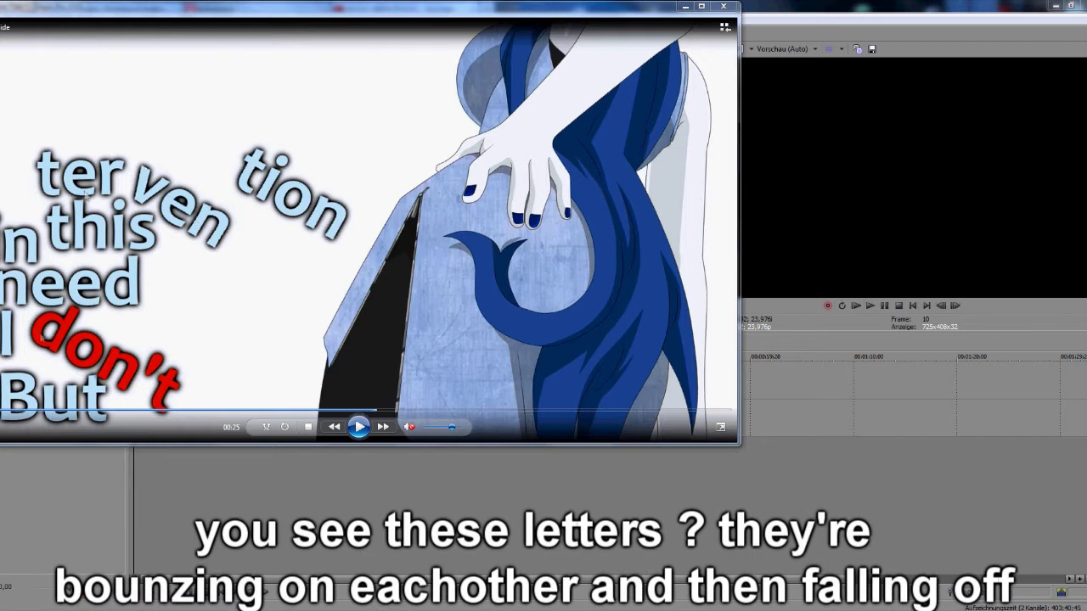
{"action": "left_click", "coordinate": [360, 428]}
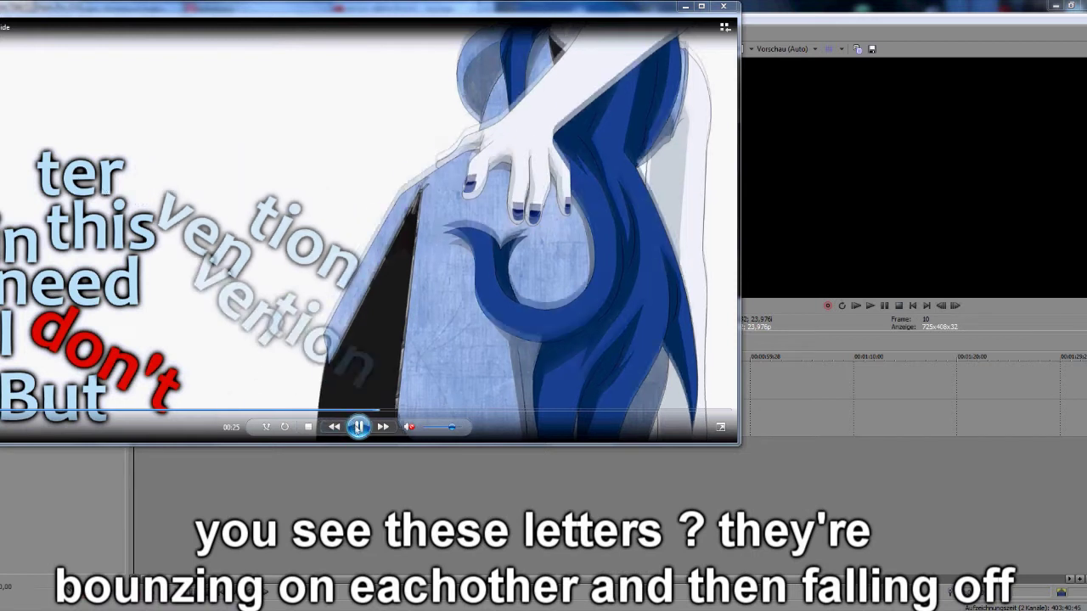
{"action": "left_click", "coordinate": [360, 413]}
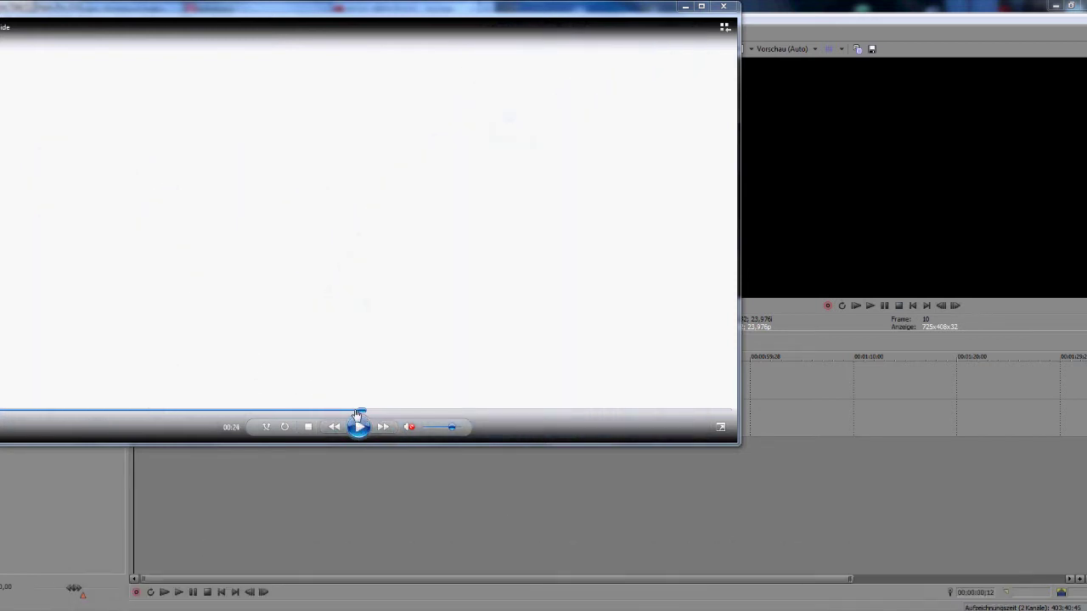
{"action": "left_click", "coordinate": [684, 7]}
- Switch to the browser and play the GOOD VIBRATIONS video on YouTube to examine its wobbling background effect
{"action": "mouse_move", "coordinate": [59, 607]}
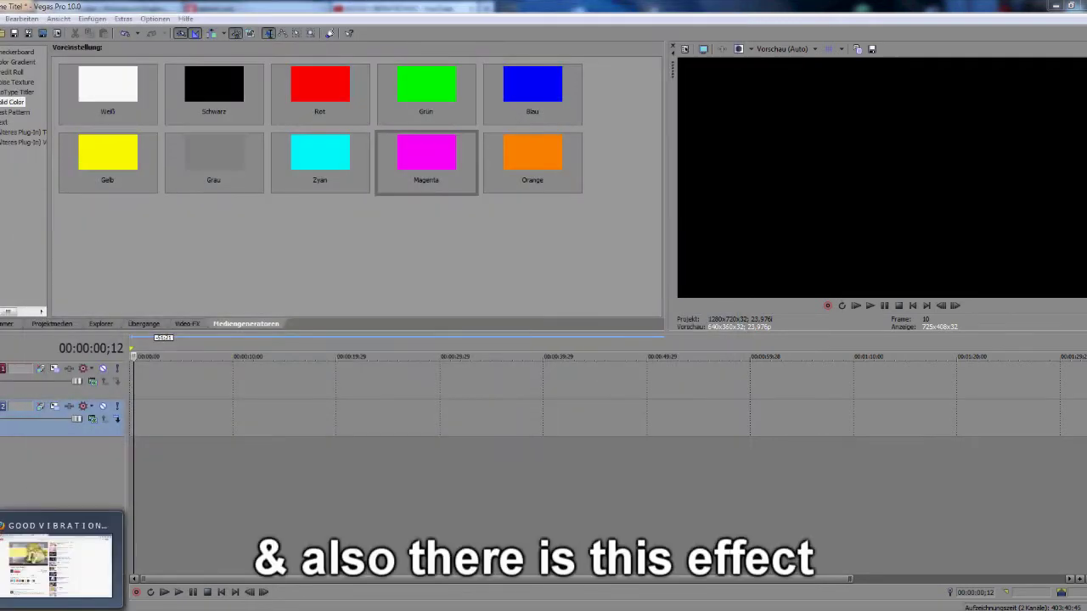
{"action": "left_click", "coordinate": [61, 567]}
{"action": "left_click", "coordinate": [124, 298]}
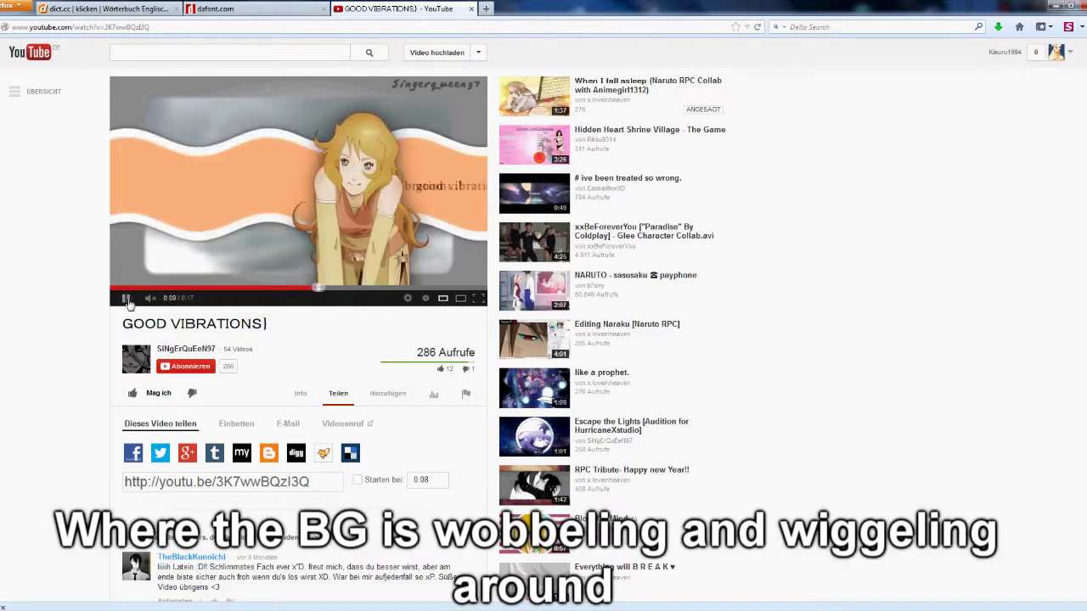
{"action": "left_click", "coordinate": [232, 185]}
{"action": "left_click", "coordinate": [127, 299]}
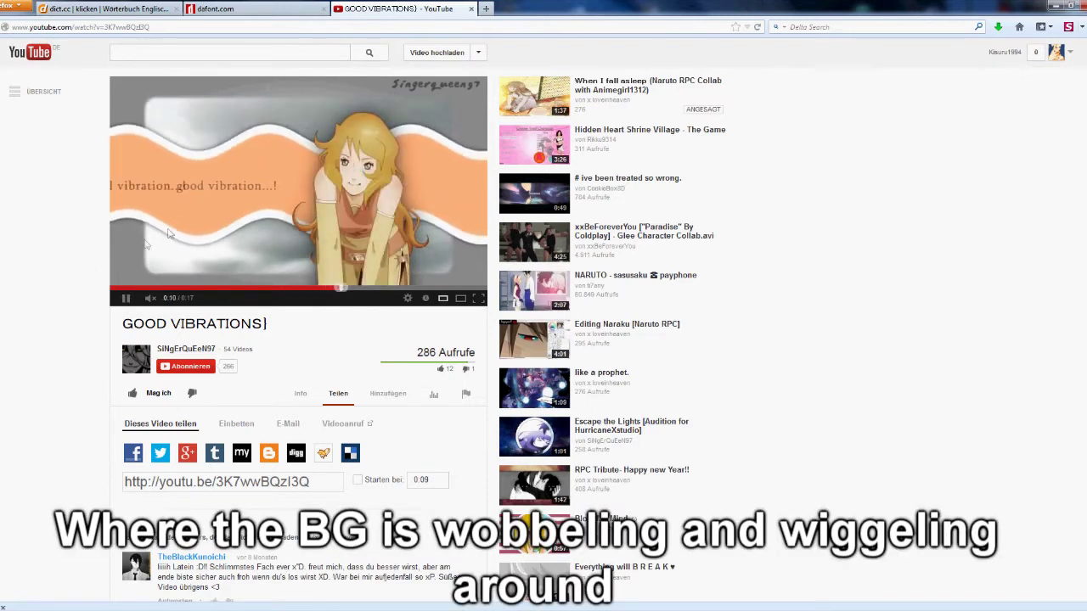
{"action": "left_click", "coordinate": [129, 299]}
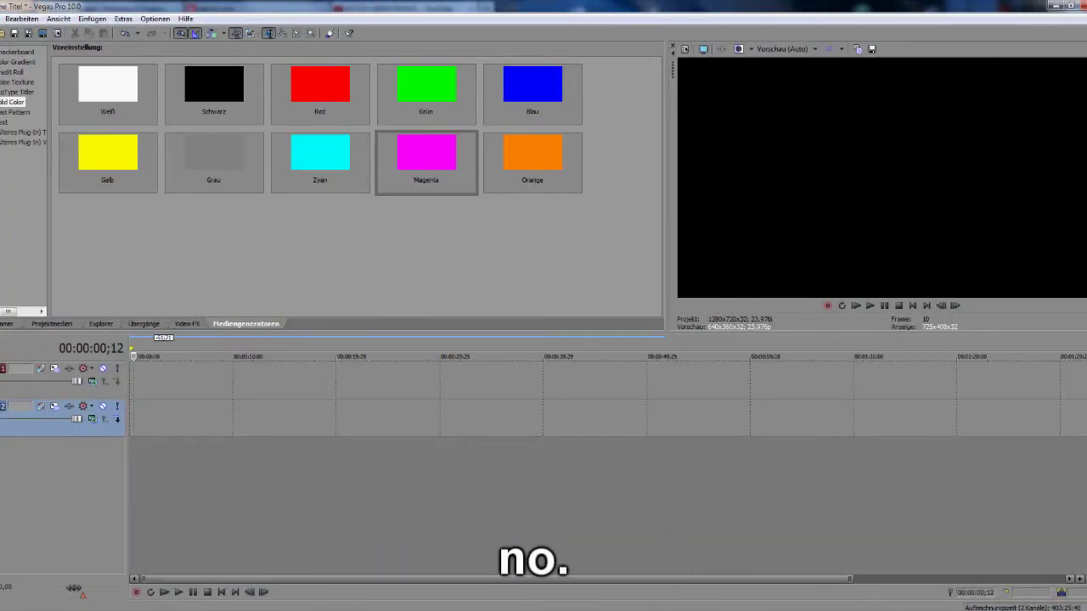
- Switch to the browser and look through the dafont.com home page with its font categories and recently added fonts
{"action": "mouse_move", "coordinate": [56, 608]}
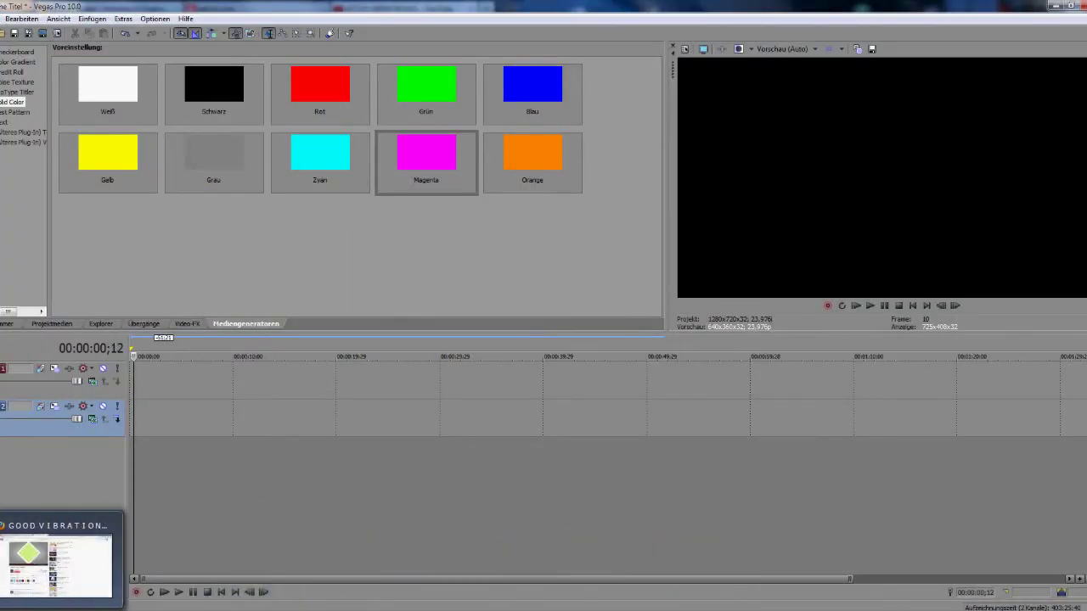
{"action": "left_click", "coordinate": [55, 565]}
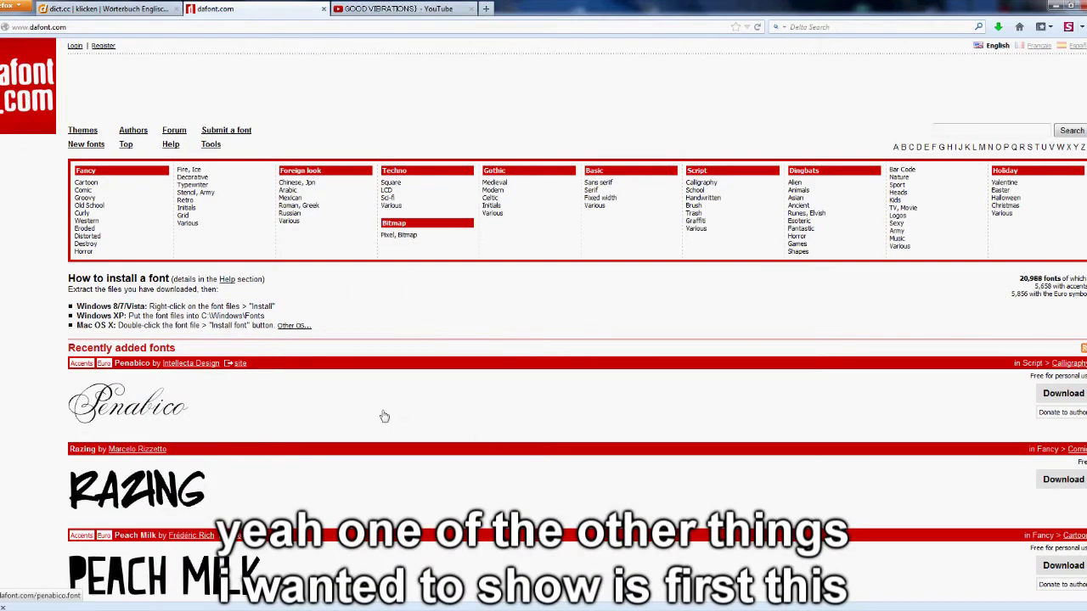
{"action": "scroll", "coordinate": [224, 416], "scroll_direction": "down", "scroll_amount": 3}
{"action": "scroll", "coordinate": [176, 437], "scroll_direction": "up", "scroll_amount": 3}
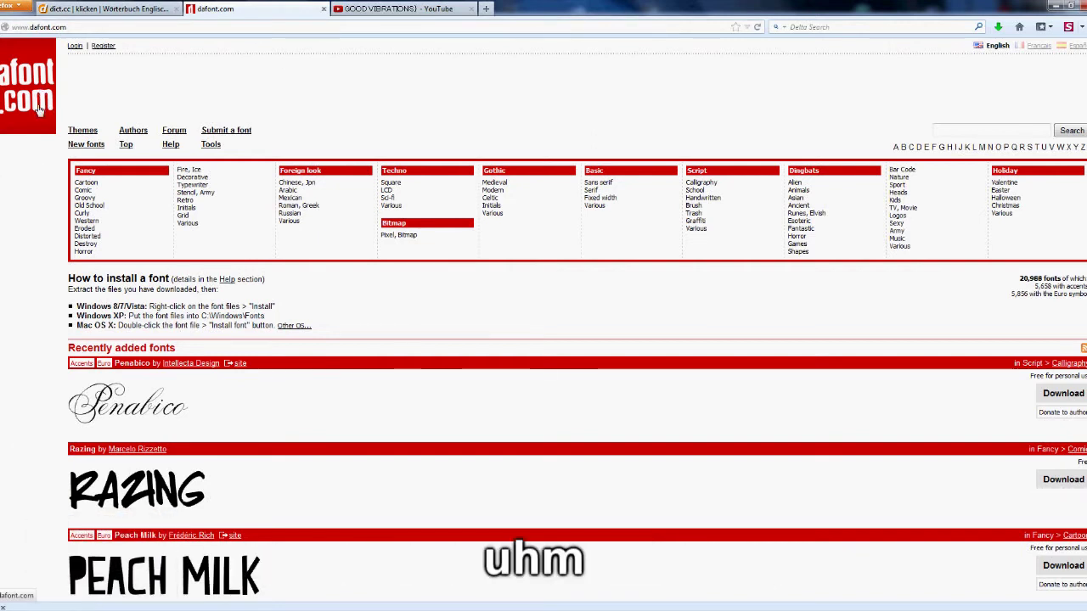
{"action": "scroll", "coordinate": [275, 427], "scroll_direction": "down", "scroll_amount": 3}
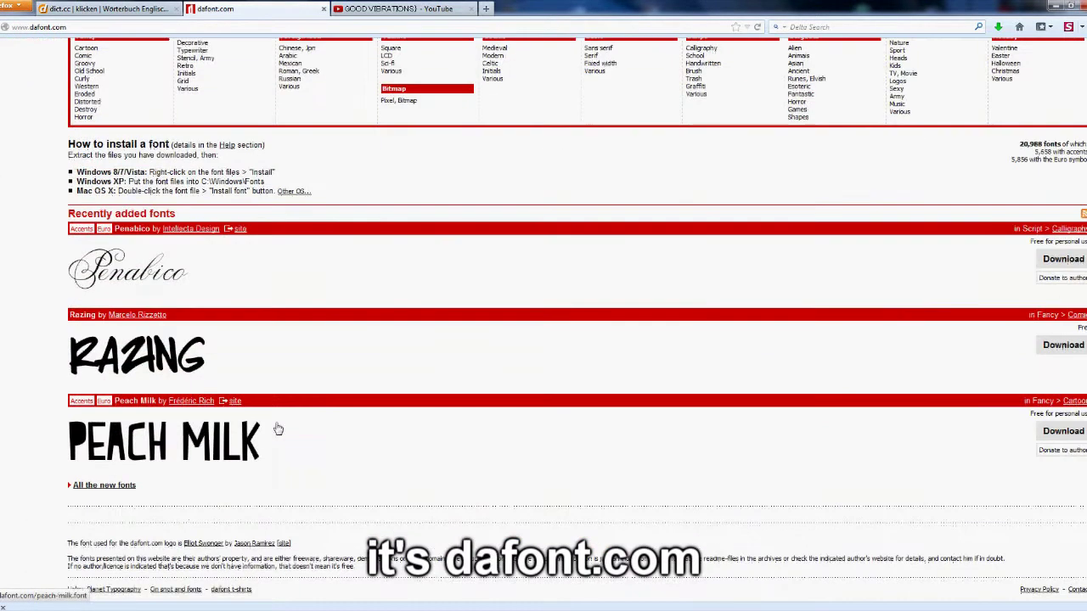
{"action": "scroll", "coordinate": [354, 296], "scroll_direction": "up", "scroll_amount": 3}
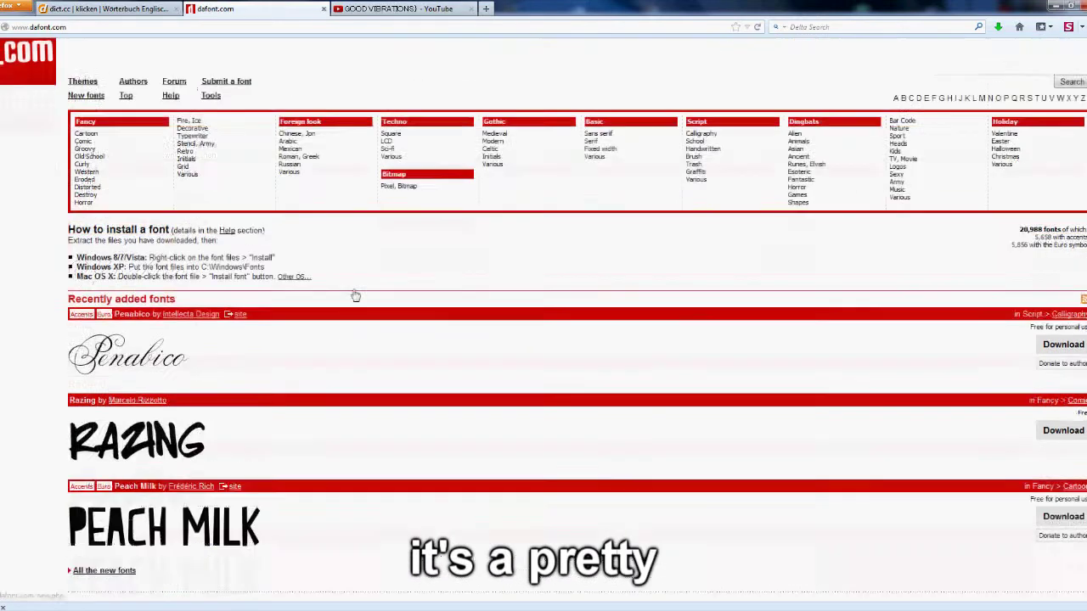
{"action": "scroll", "coordinate": [322, 399], "scroll_direction": "down", "scroll_amount": 1}
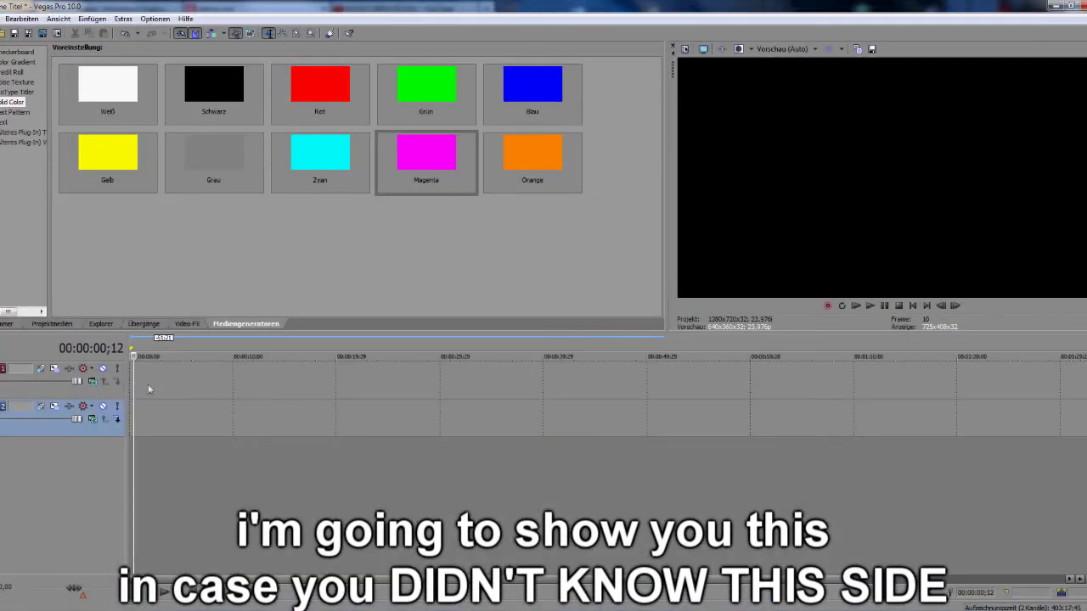
- Review the project's video properties in Vegas Pro and make the 1280x720, 23,976 fps settings the default for all new projects
{"action": "left_click", "coordinate": [158, 382]}
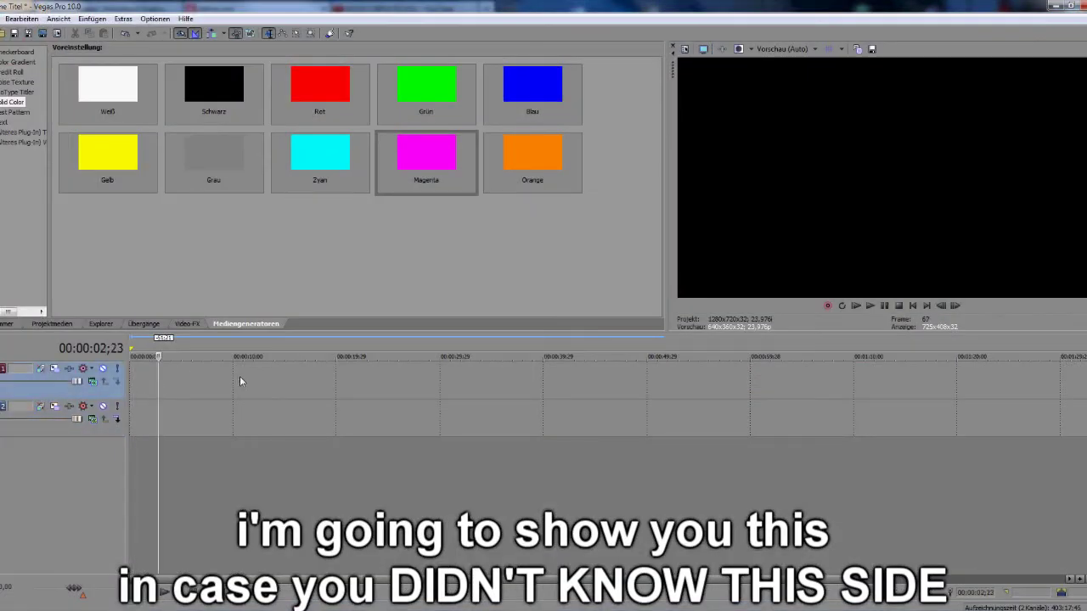
{"action": "left_click", "coordinate": [234, 378]}
{"action": "left_click", "coordinate": [2, 19]}
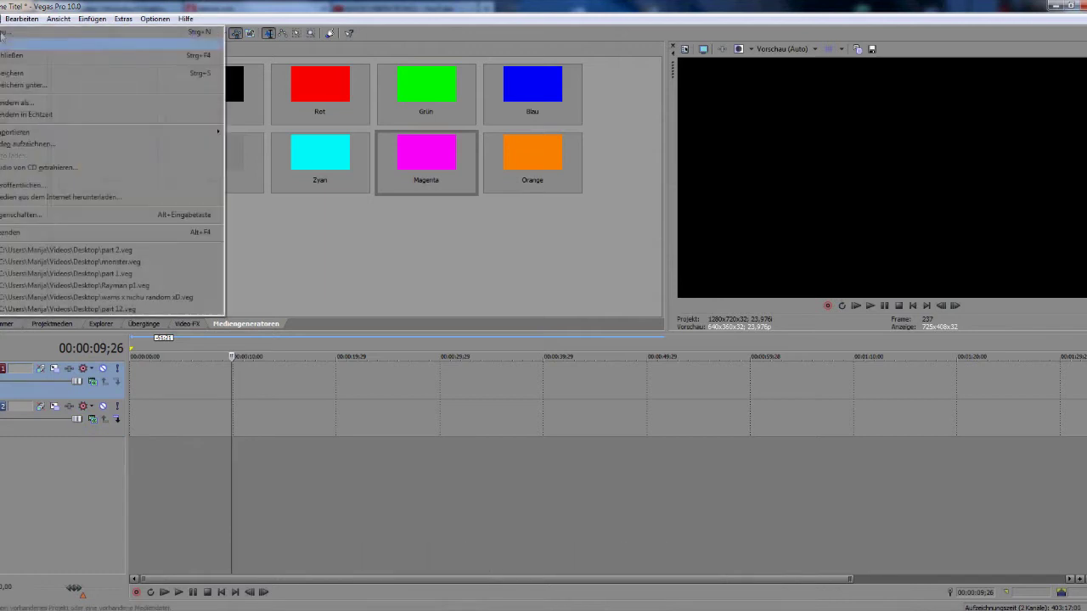
{"action": "mouse_move", "coordinate": [37, 131]}
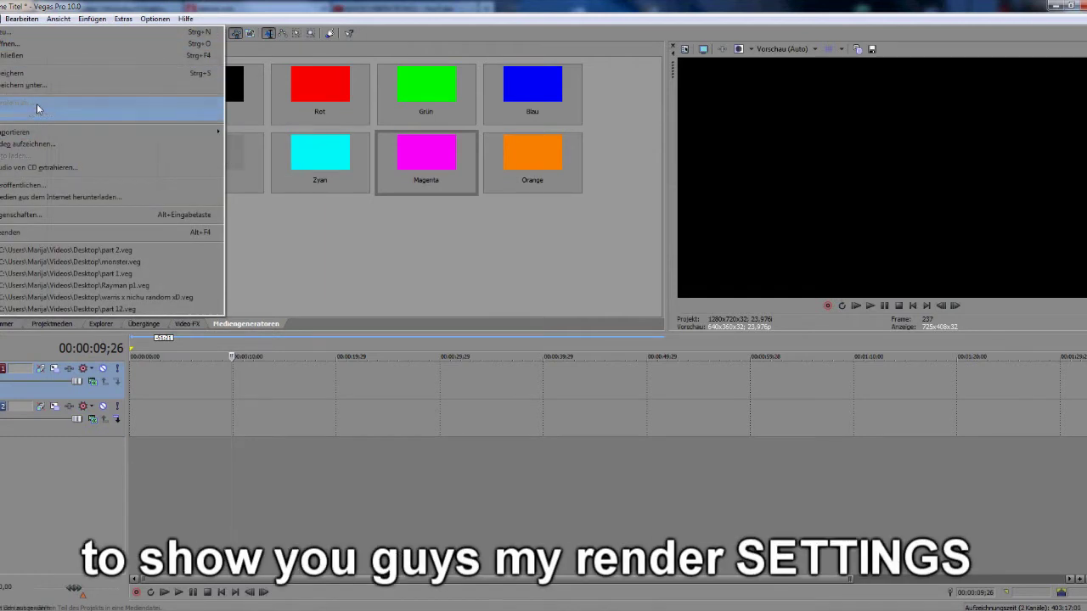
{"action": "left_click", "coordinate": [26, 214]}
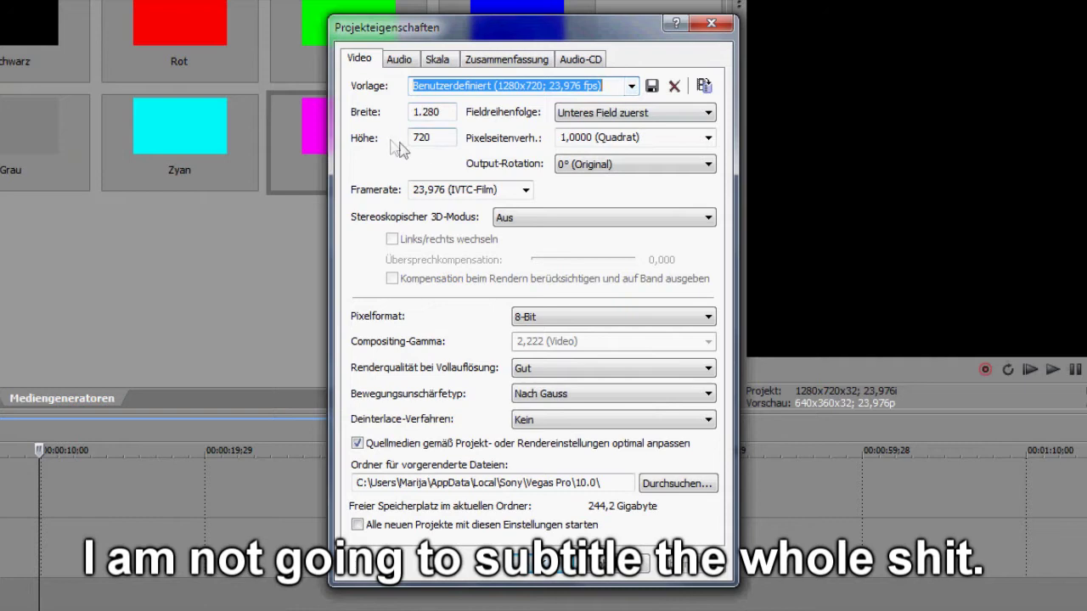
{"action": "left_click", "coordinate": [632, 86]}
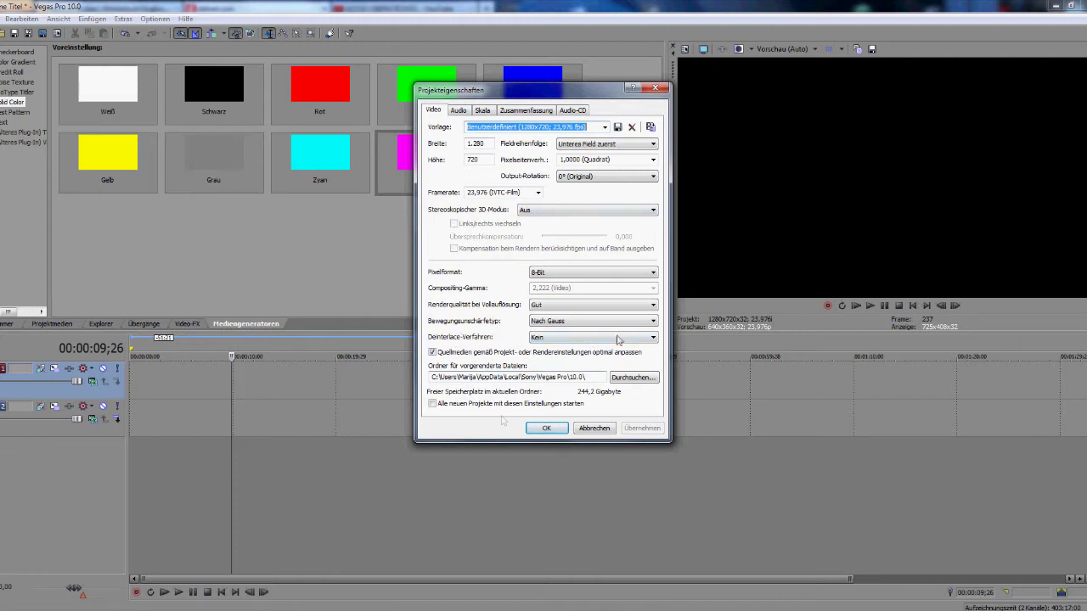
{"action": "left_click", "coordinate": [432, 404]}
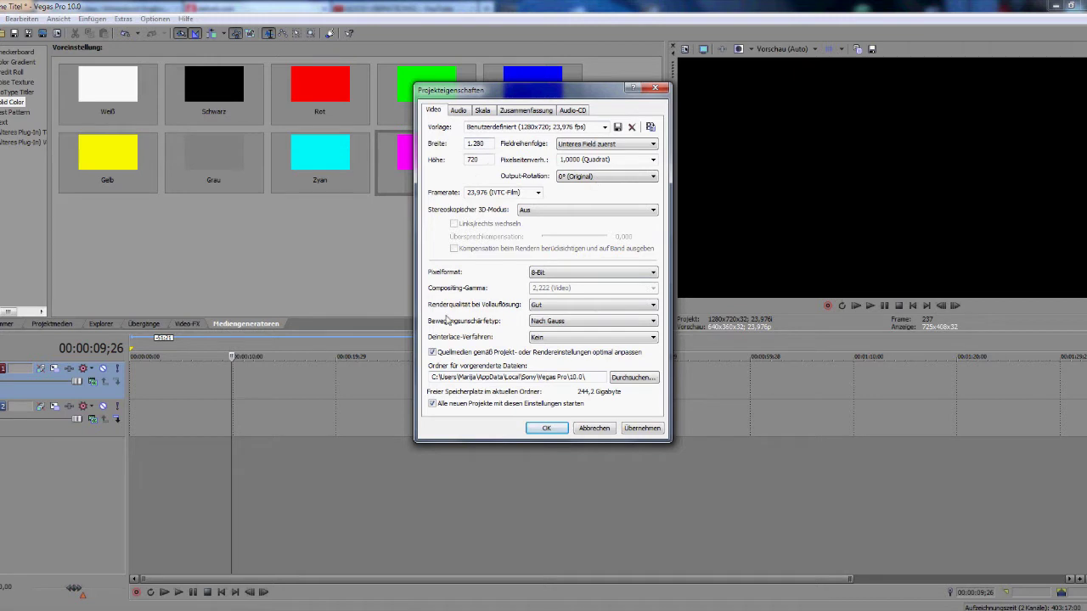
{"action": "left_click", "coordinate": [546, 428]}
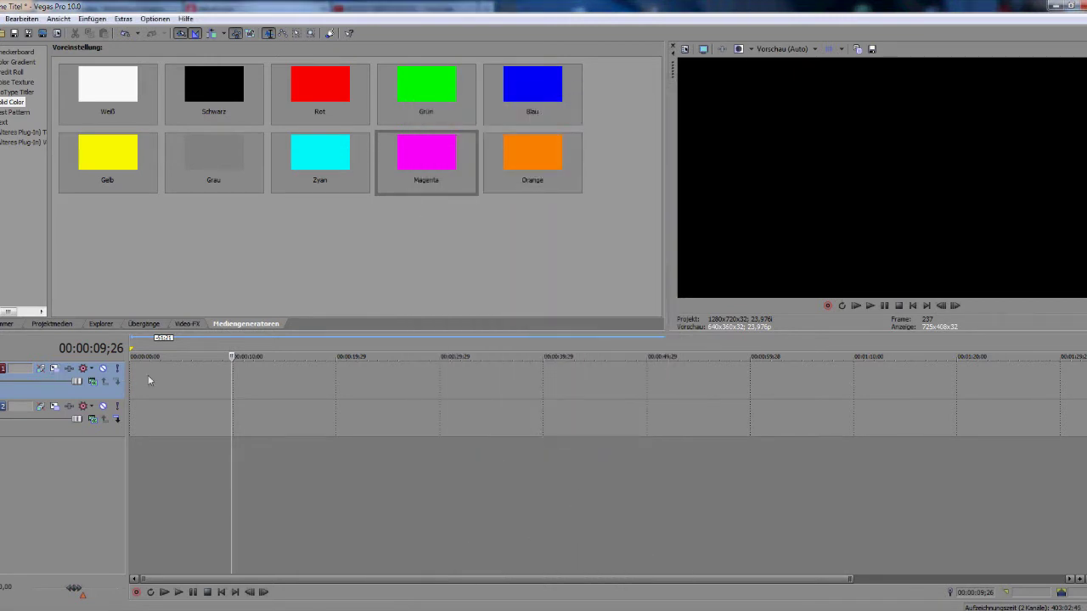
- Return to the GOOD VIBRATIONS video in the browser and replay it from about 0:05 to examine the effect again
{"action": "left_click", "coordinate": [188, 368]}
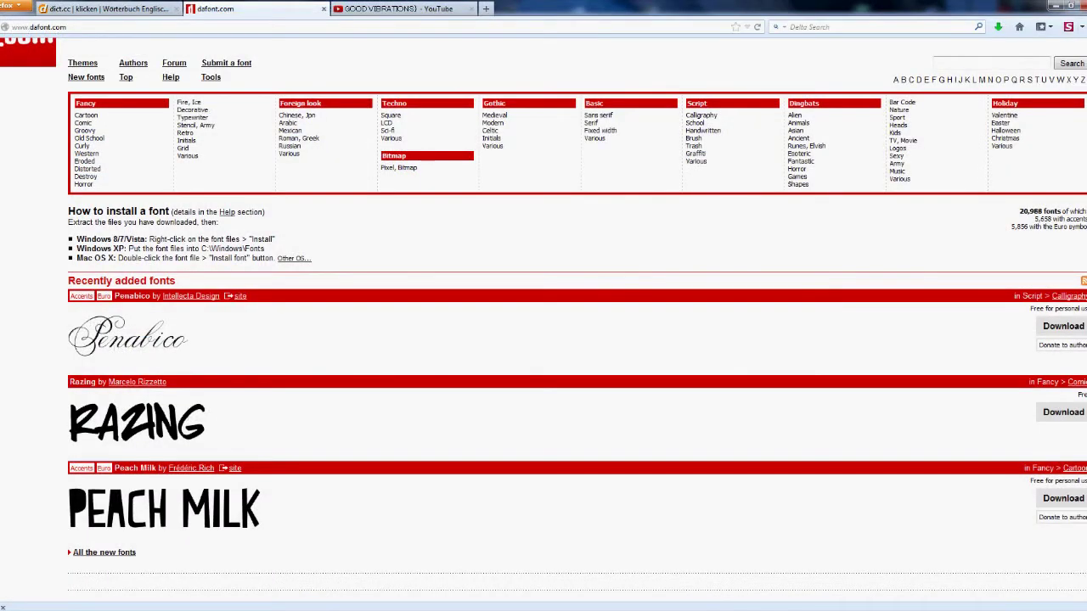
{"action": "left_click", "coordinate": [445, 7]}
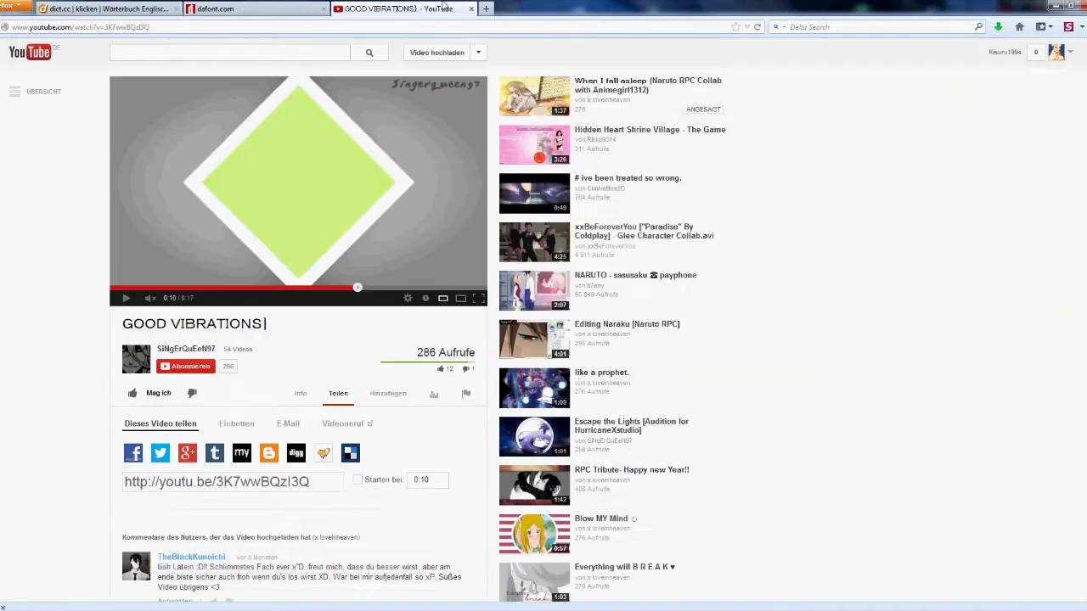
{"action": "left_click", "coordinate": [328, 290]}
{"action": "left_click_drag", "start_coordinate": [328, 291], "coordinate": [238, 287]}
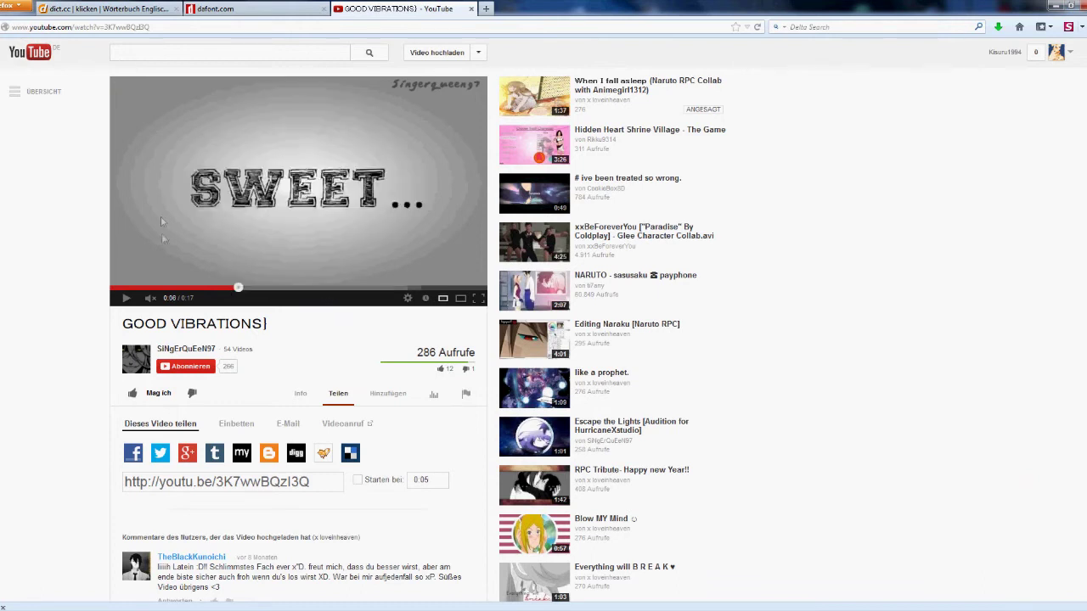
{"action": "left_click", "coordinate": [126, 300]}
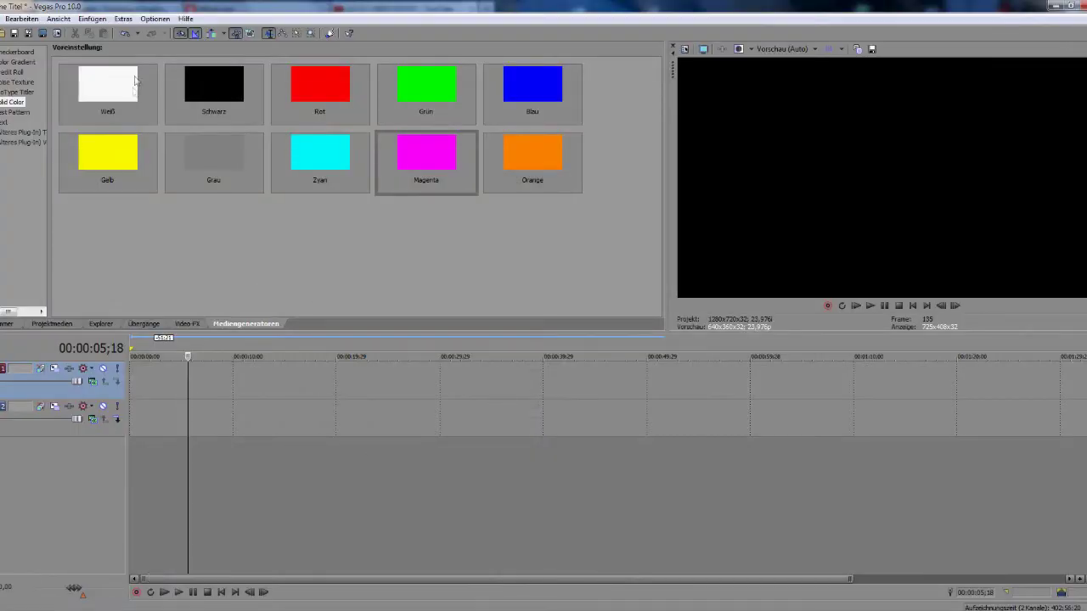
- Add a white (Weiß) solid color event at the start of the second track and extend it to about 36 seconds
{"action": "left_click_drag", "start_coordinate": [107, 79], "coordinate": [107, 422]}
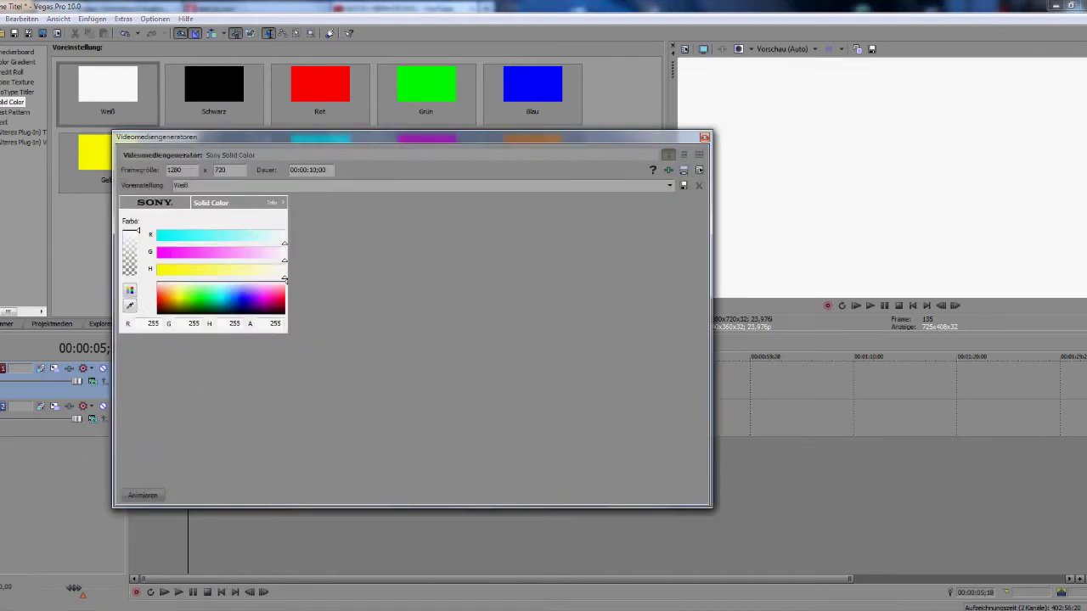
{"action": "left_click", "coordinate": [704, 138]}
{"action": "left_click_drag", "start_coordinate": [229, 415], "coordinate": [505, 417]}
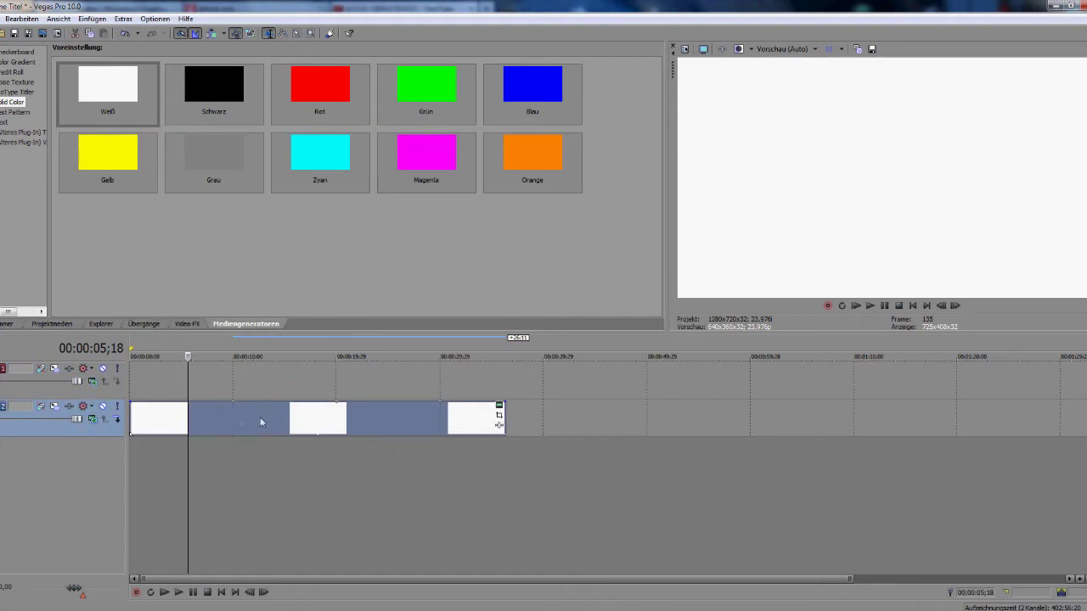
- Move the white event along the second track to about 35 seconds and back to about 6 seconds, then delete it
{"action": "left_click_drag", "start_coordinate": [260, 420], "coordinate": [580, 433]}
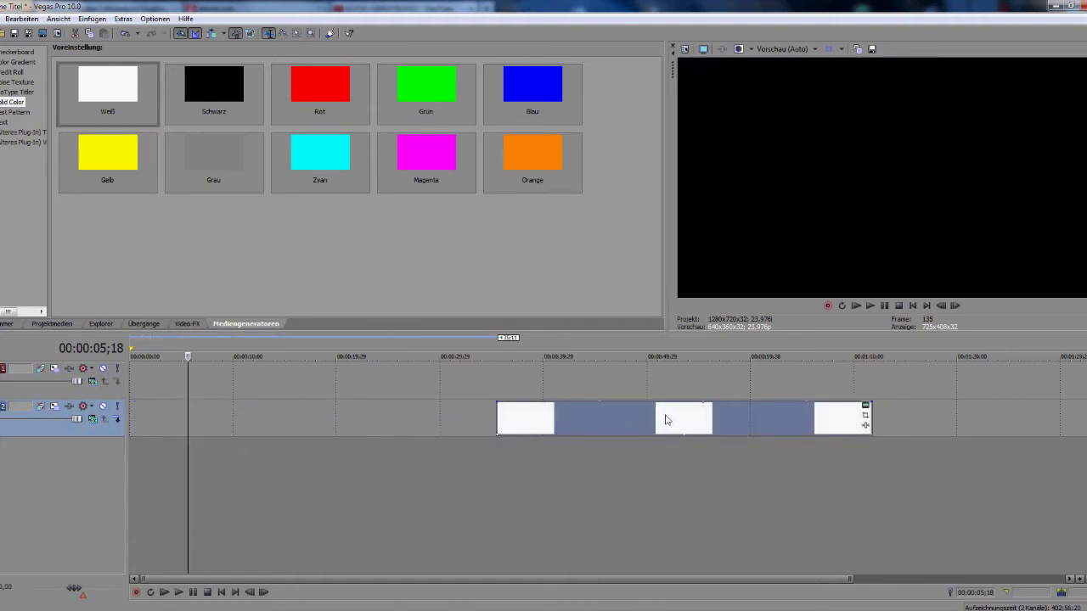
{"action": "left_click_drag", "start_coordinate": [667, 417], "coordinate": [356, 436]}
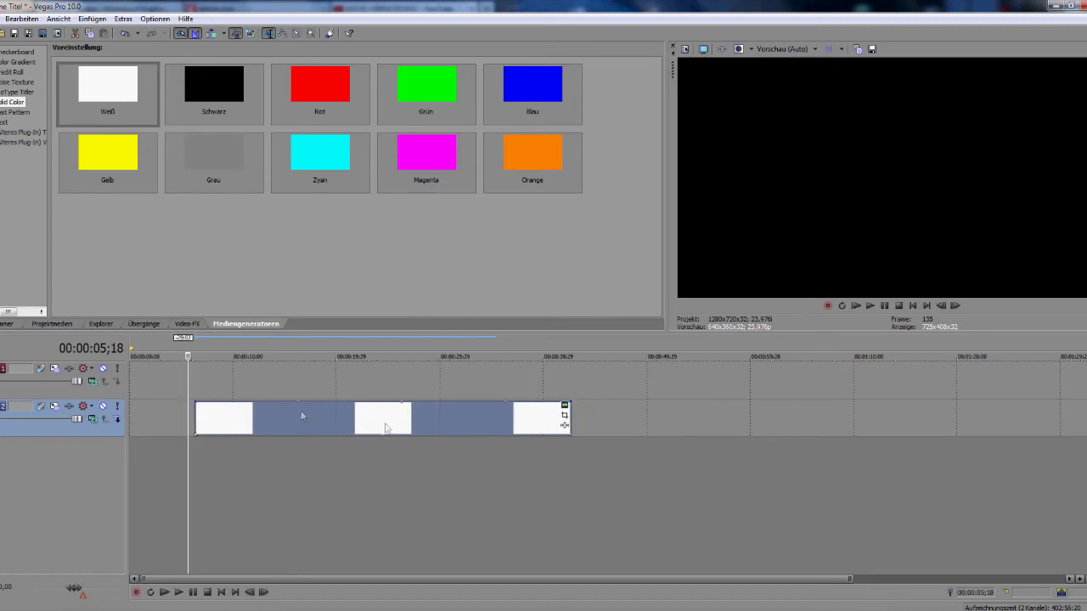
{"action": "right_click", "coordinate": [276, 424]}
{"action": "left_click", "coordinate": [294, 280]}
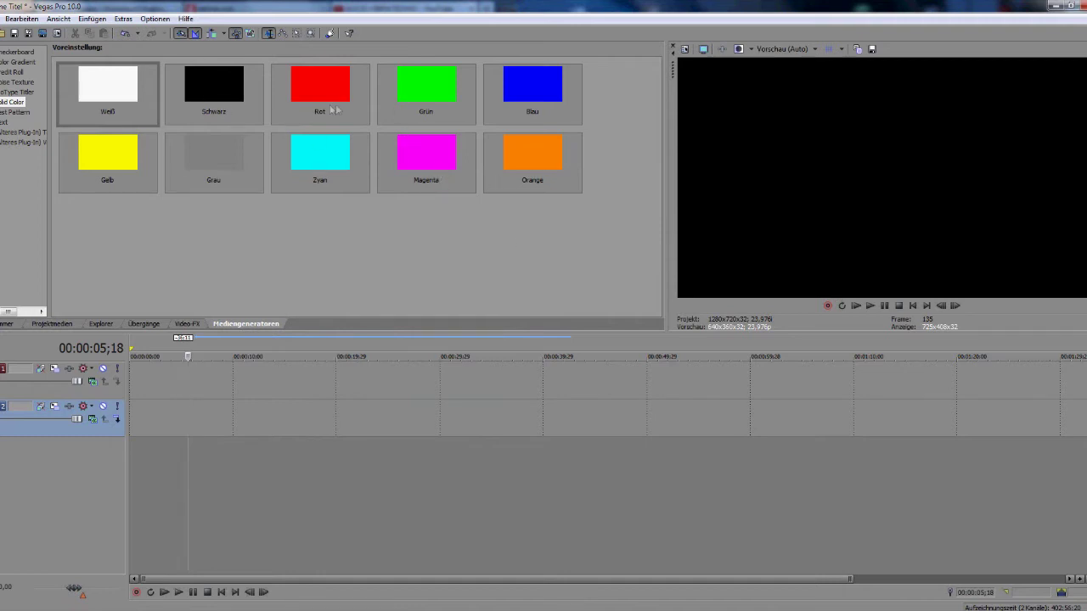
- Add a Magenta solid color event at the start of the first track and recolor it to a light yellow
{"action": "left_click", "coordinate": [444, 152]}
{"action": "left_click_drag", "start_coordinate": [277, 311], "coordinate": [130, 387]}
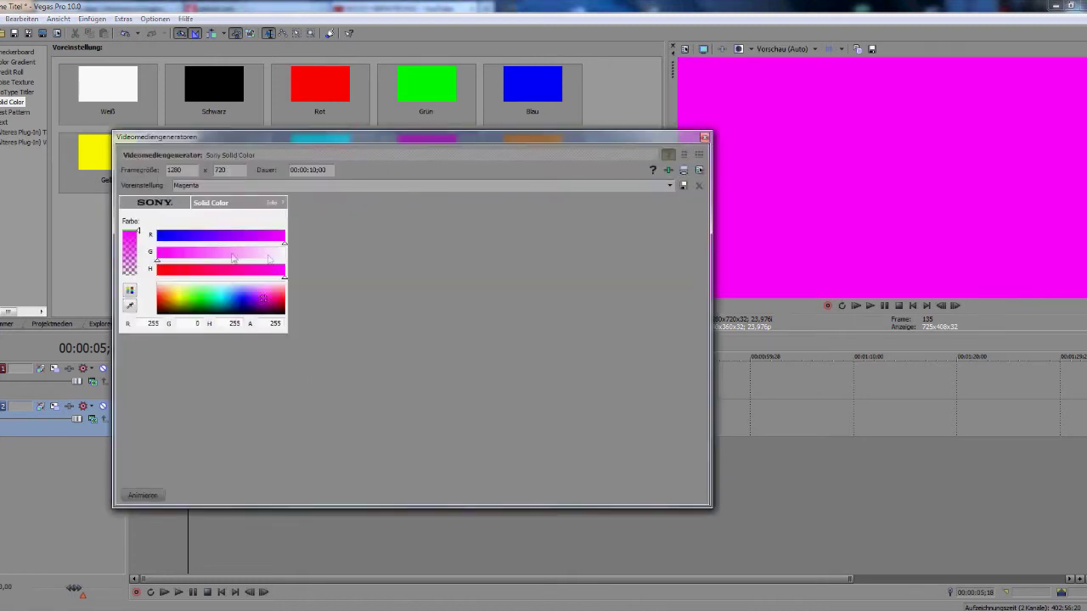
{"action": "left_click", "coordinate": [207, 256]}
{"action": "left_click_drag", "start_coordinate": [229, 311], "coordinate": [174, 291]}
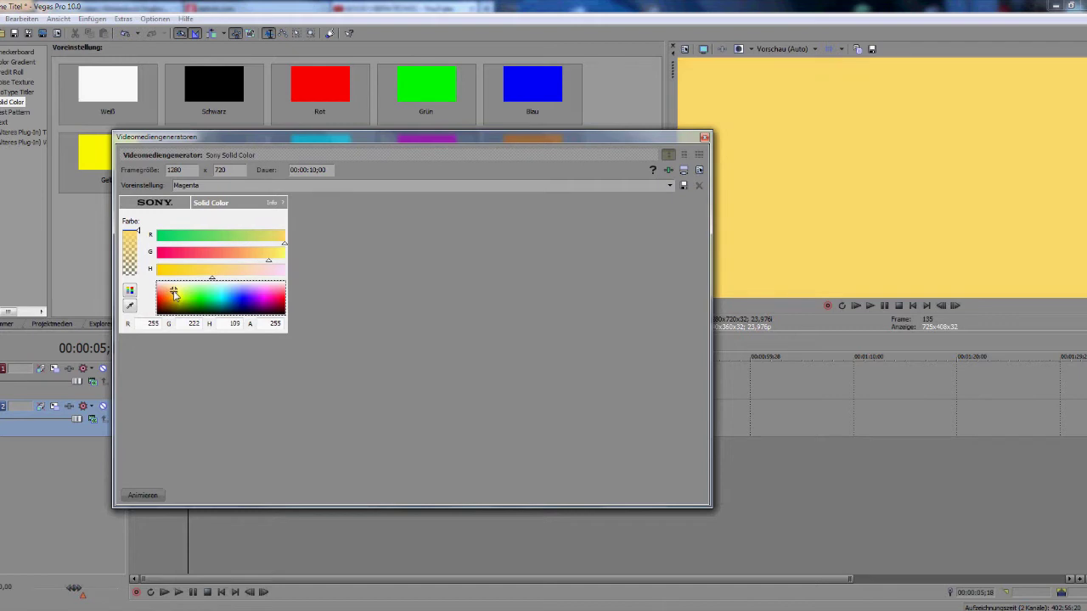
{"action": "left_click", "coordinate": [704, 137]}
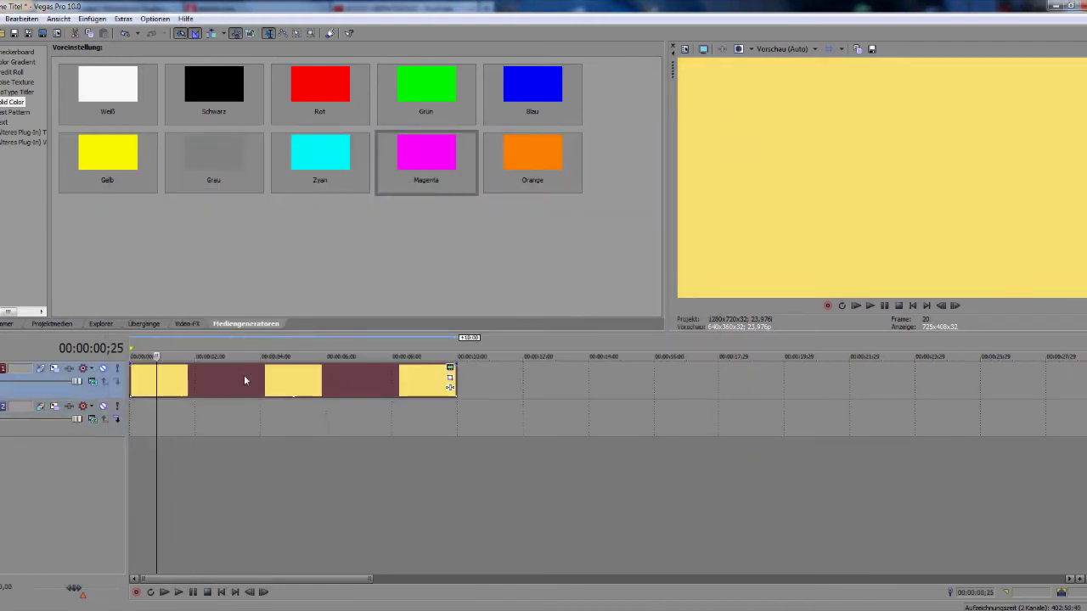
- Apply the Cookie Cutter effect with the preset "Quadrat, Mitte, weißer Rahmen" to the yellow event
{"action": "left_click", "coordinate": [176, 395]}
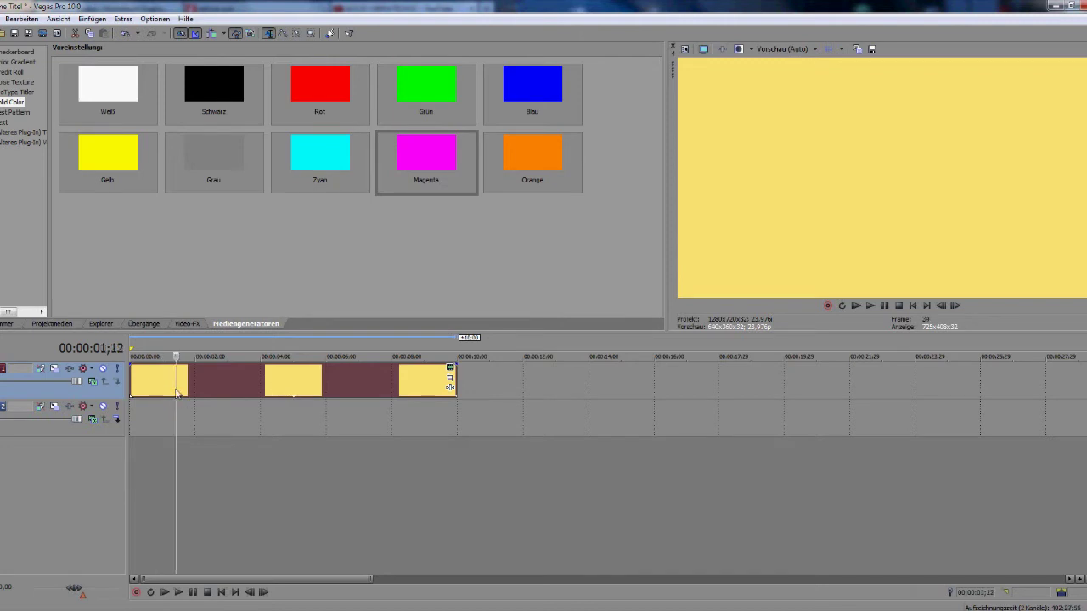
{"action": "left_click", "coordinate": [186, 324]}
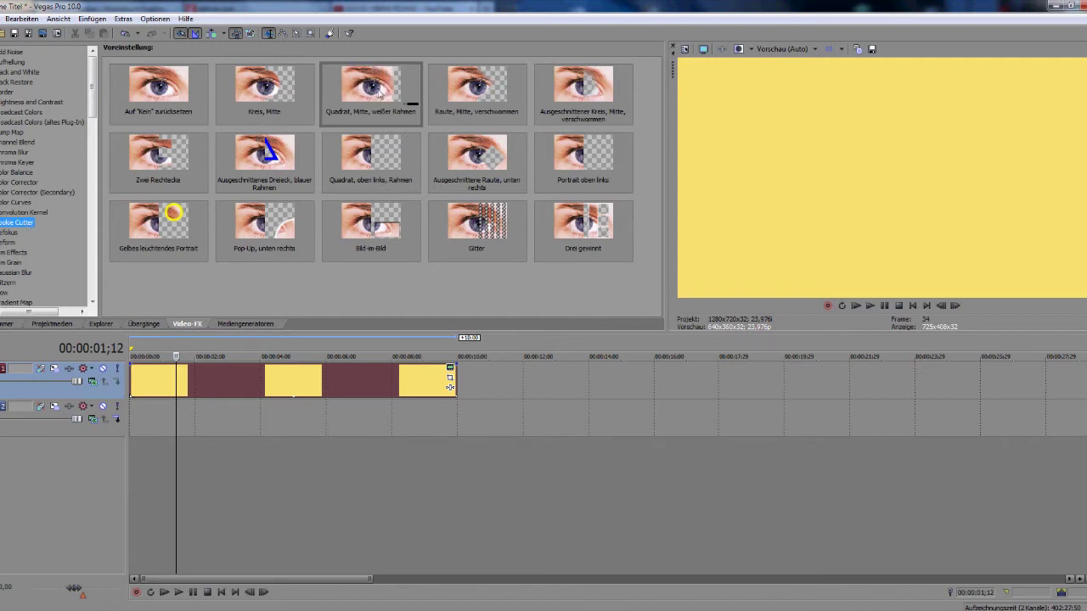
{"action": "left_click_drag", "start_coordinate": [388, 90], "coordinate": [196, 388]}
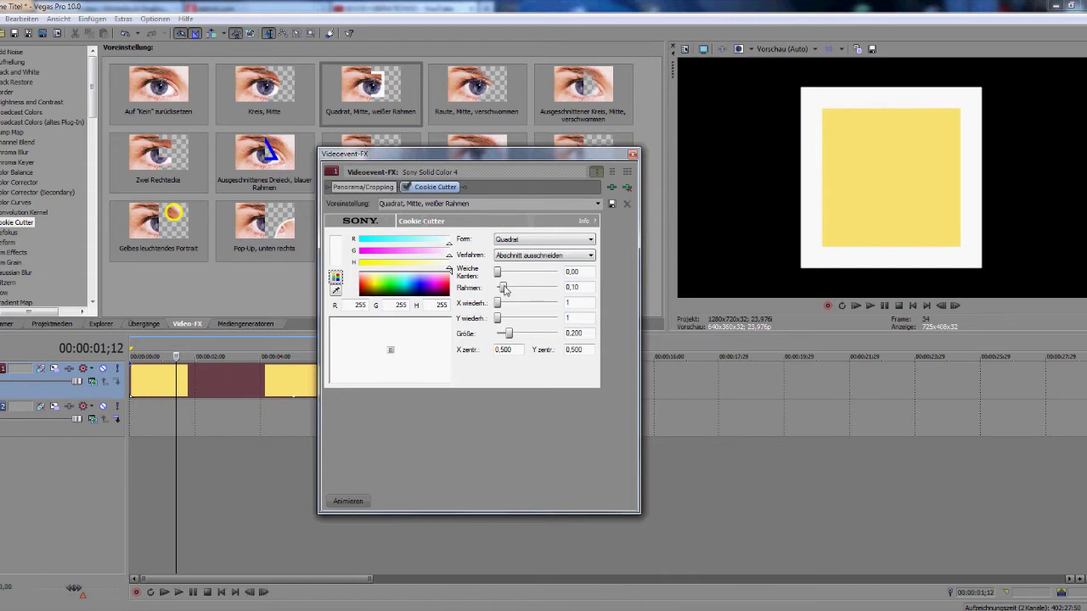
- Set the Cookie Cutter's border (Rahmen) to 0,05 and its X repetition to 10 so the square becomes a full-width stripe
{"action": "left_click_drag", "start_coordinate": [505, 290], "coordinate": [502, 290]}
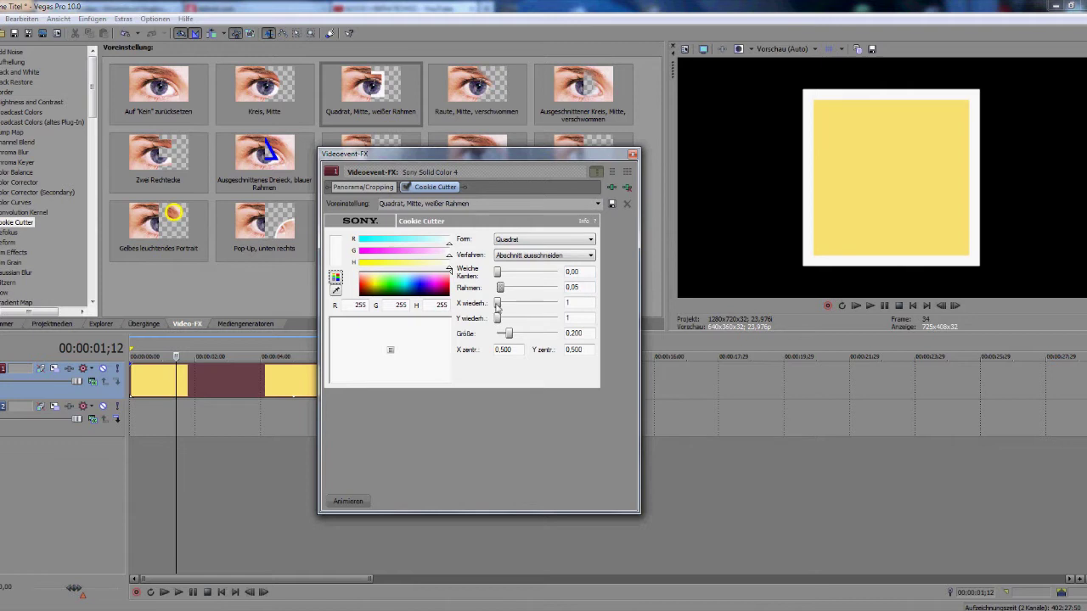
{"action": "left_click_drag", "start_coordinate": [498, 304], "coordinate": [558, 303]}
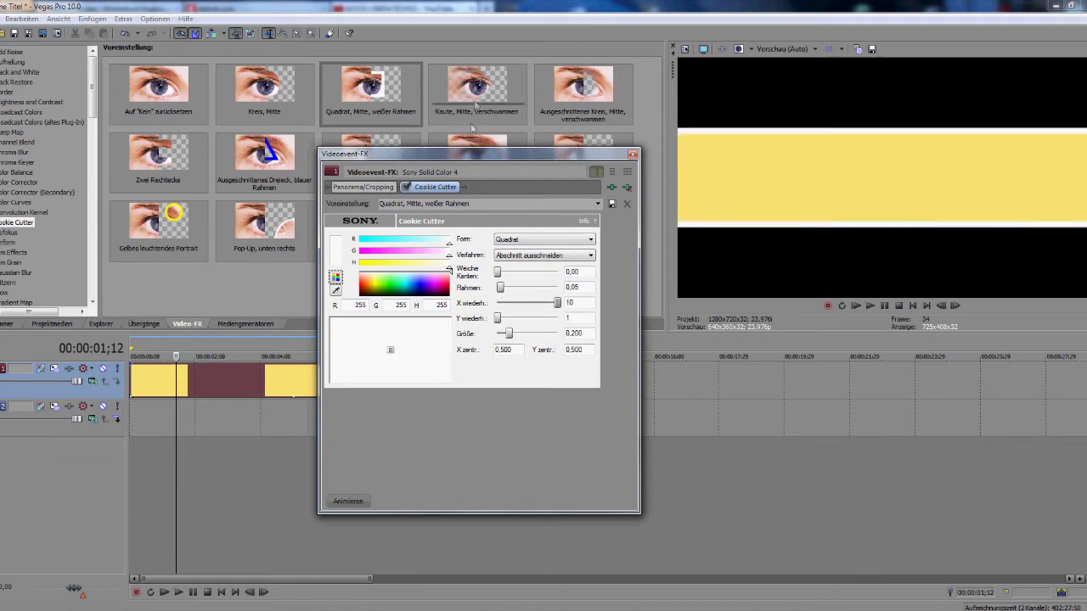
{"action": "left_click_drag", "start_coordinate": [467, 152], "coordinate": [364, 151]}
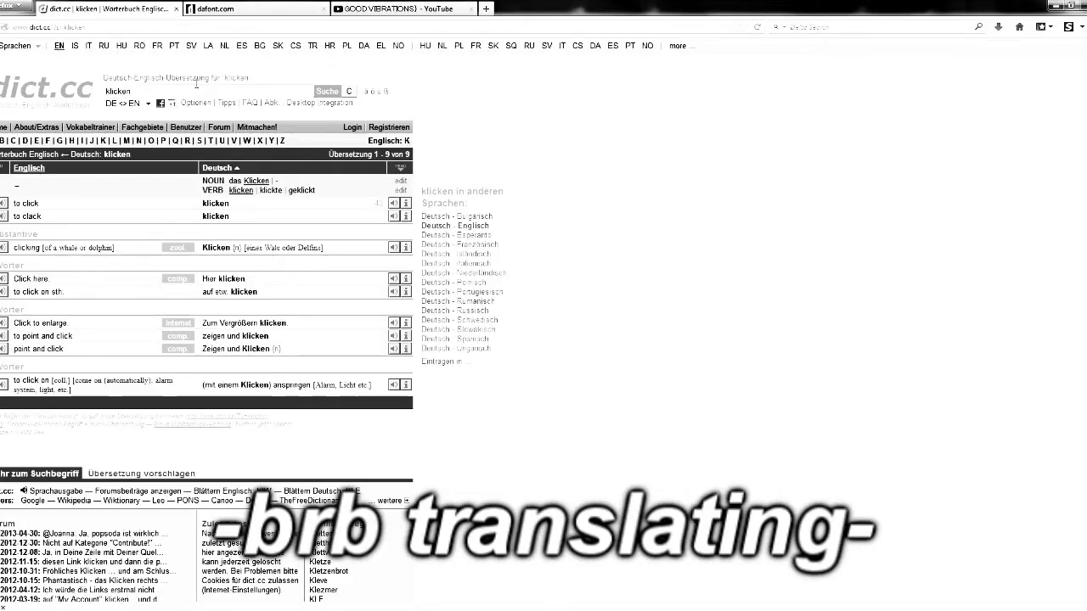
- Switch to the dict.cc dictionary in the browser and look up the English translation of "balken"
{"action": "type", "text": "ken"}
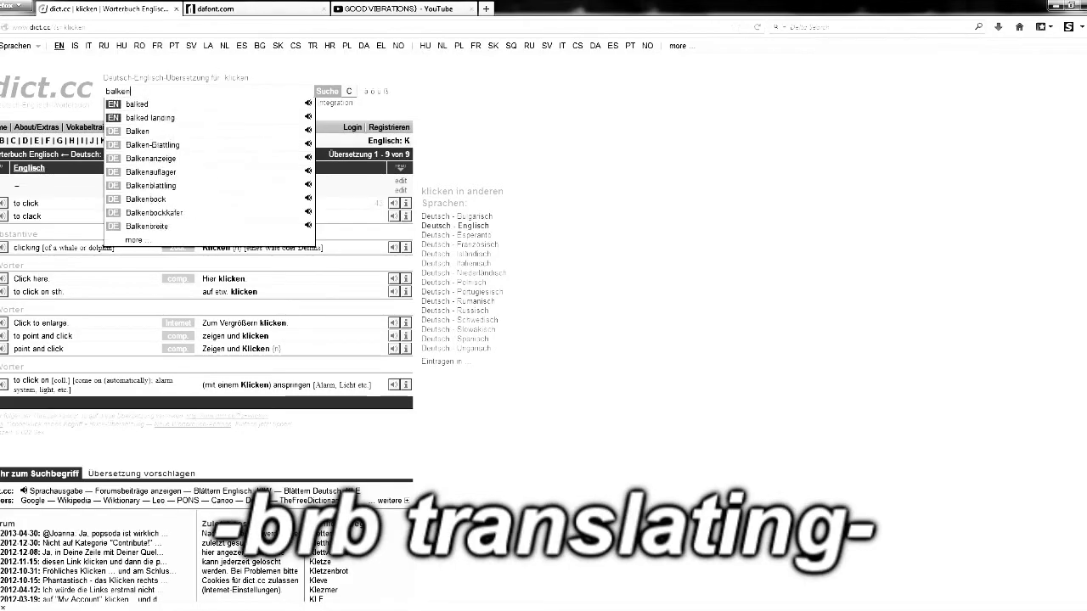
{"action": "key", "text": "Return"}
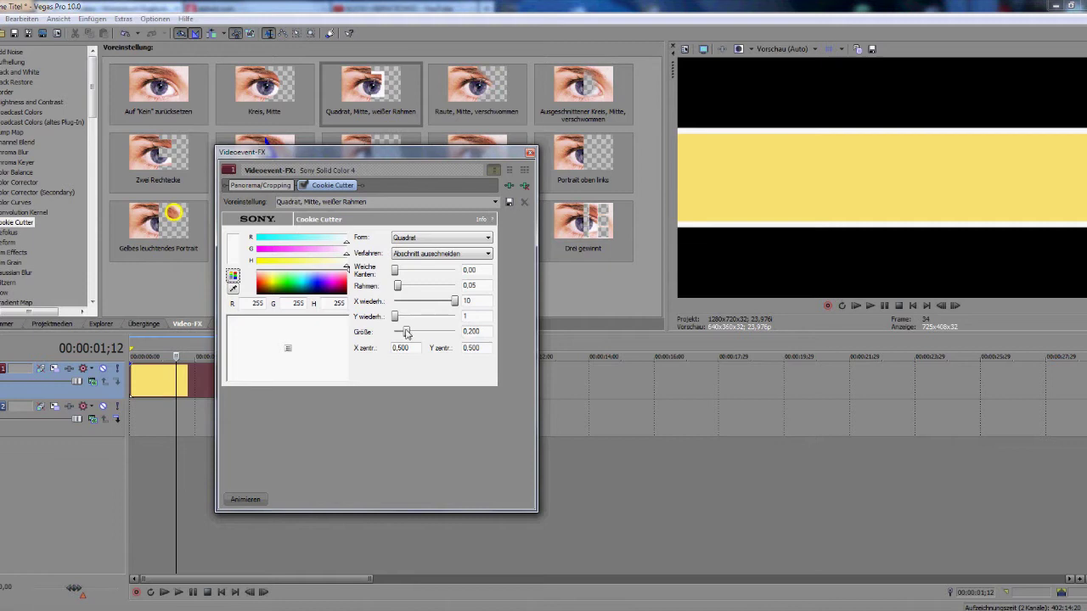
- Back in Vegas Pro, try Cookie Cutter size (Größe) 0,100, set it to 0,250 and close the effect settings
{"action": "mouse_move", "coordinate": [406, 333]}
{"action": "left_mouse_down"}
{"action": "mouse_move", "coordinate": [416, 336]}
{"action": "mouse_move", "coordinate": [400, 333]}
{"action": "left_mouse_up"}
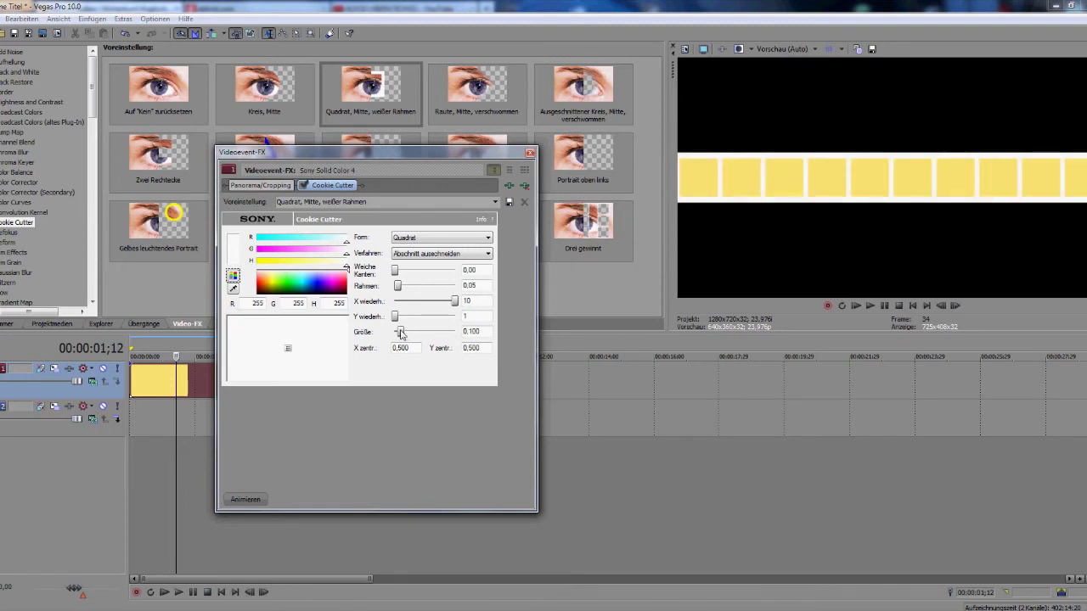
{"action": "left_click_drag", "start_coordinate": [400, 334], "coordinate": [411, 335]}
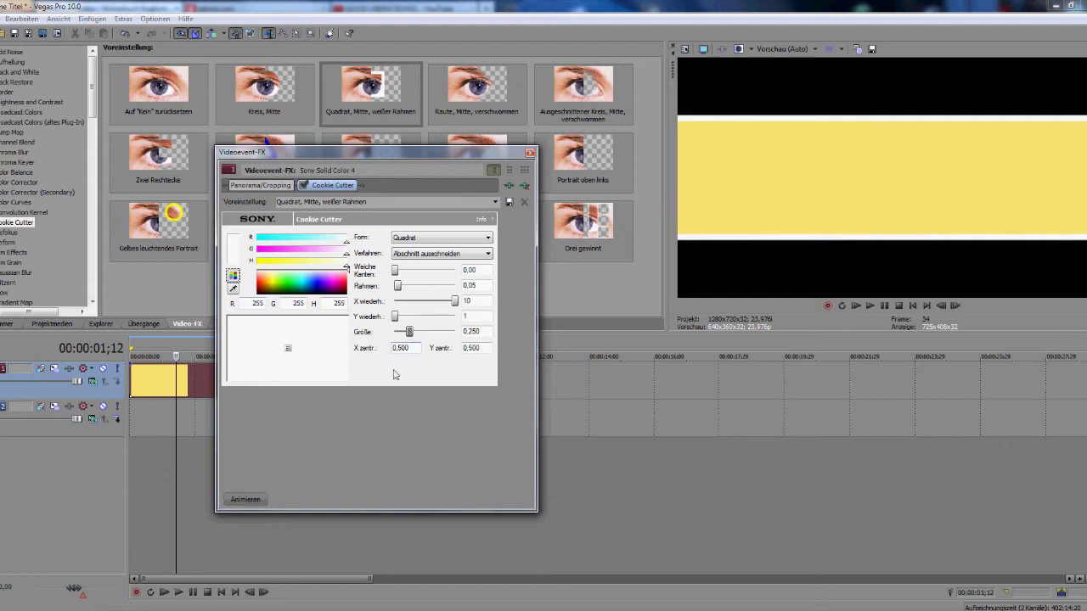
{"action": "left_click", "coordinate": [530, 154]}
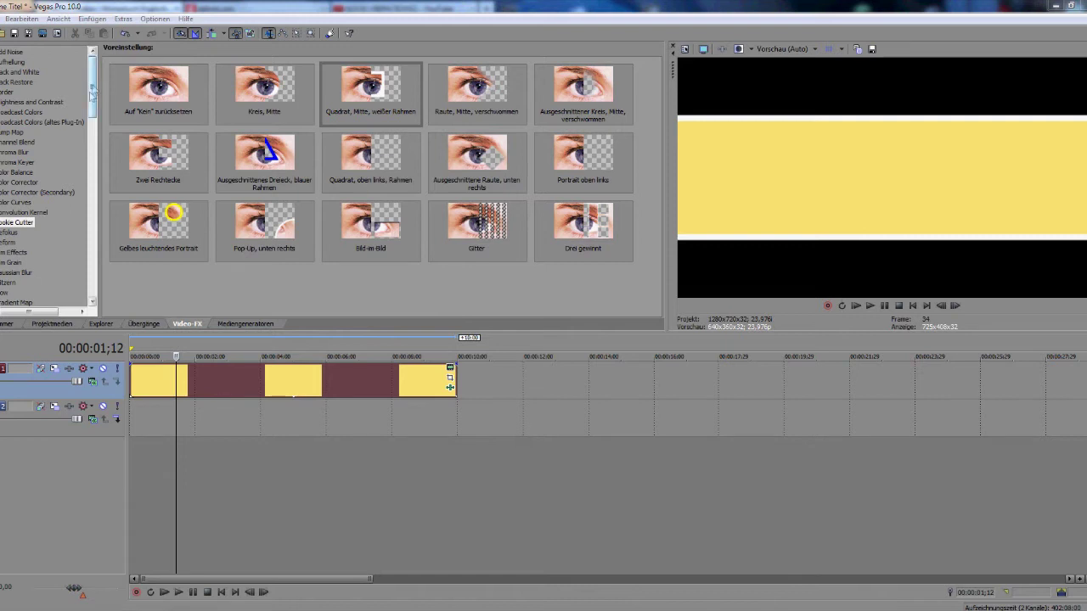
- Find NewBlue ME Wiggle among the video effects and apply its Flag preset to the yellow event
{"action": "left_click_drag", "start_coordinate": [94, 90], "coordinate": [85, 194]}
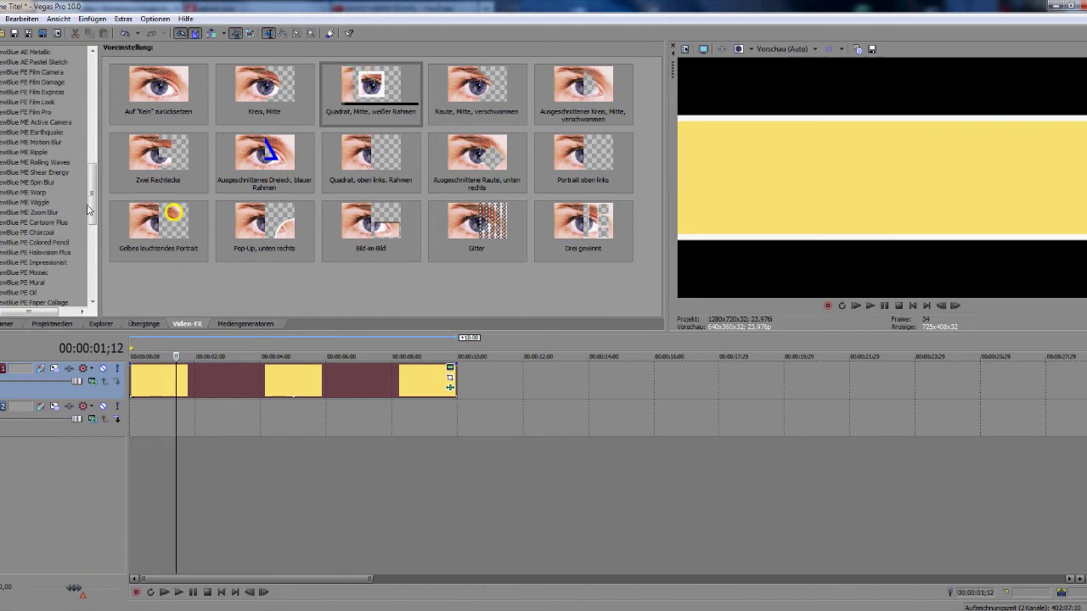
{"action": "mouse_move", "coordinate": [93, 197]}
{"action": "left_mouse_down"}
{"action": "mouse_move", "coordinate": [95, 166]}
{"action": "mouse_move", "coordinate": [95, 179]}
{"action": "left_mouse_up"}
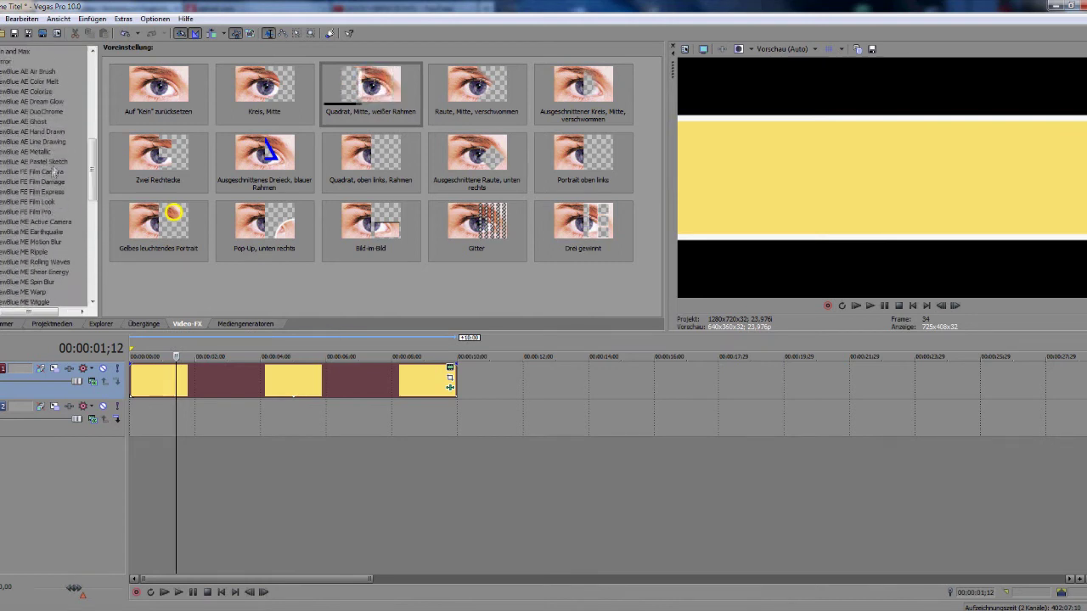
{"action": "left_click", "coordinate": [47, 161]}
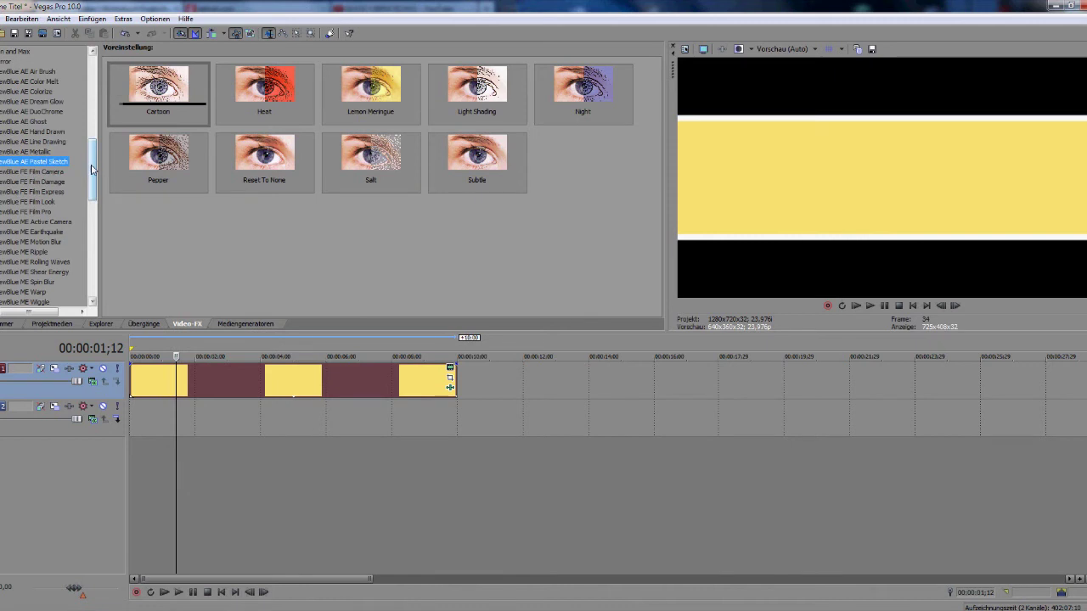
{"action": "mouse_move", "coordinate": [99, 174]}
{"action": "left_mouse_down"}
{"action": "mouse_move", "coordinate": [98, 201]}
{"action": "mouse_move", "coordinate": [97, 159]}
{"action": "mouse_move", "coordinate": [91, 192]}
{"action": "left_mouse_up"}
{"action": "left_click", "coordinate": [34, 142]}
{"action": "left_click", "coordinate": [38, 161]}
{"action": "scroll", "coordinate": [39, 262], "scroll_direction": "down", "scroll_amount": 4}
{"action": "scroll", "coordinate": [36, 267], "scroll_direction": "up", "scroll_amount": 6}
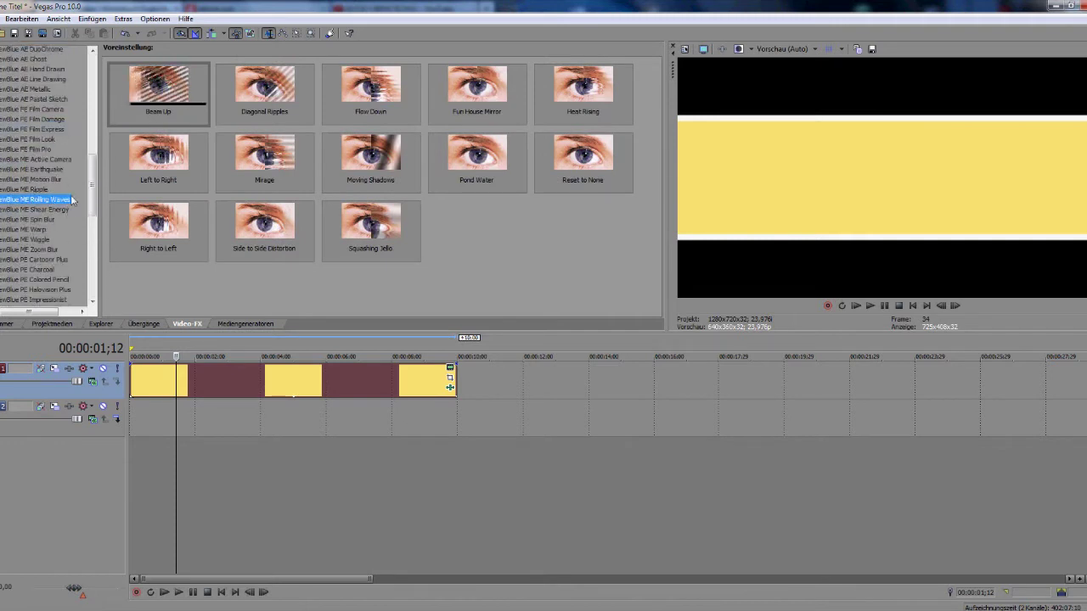
{"action": "left_click", "coordinate": [43, 241]}
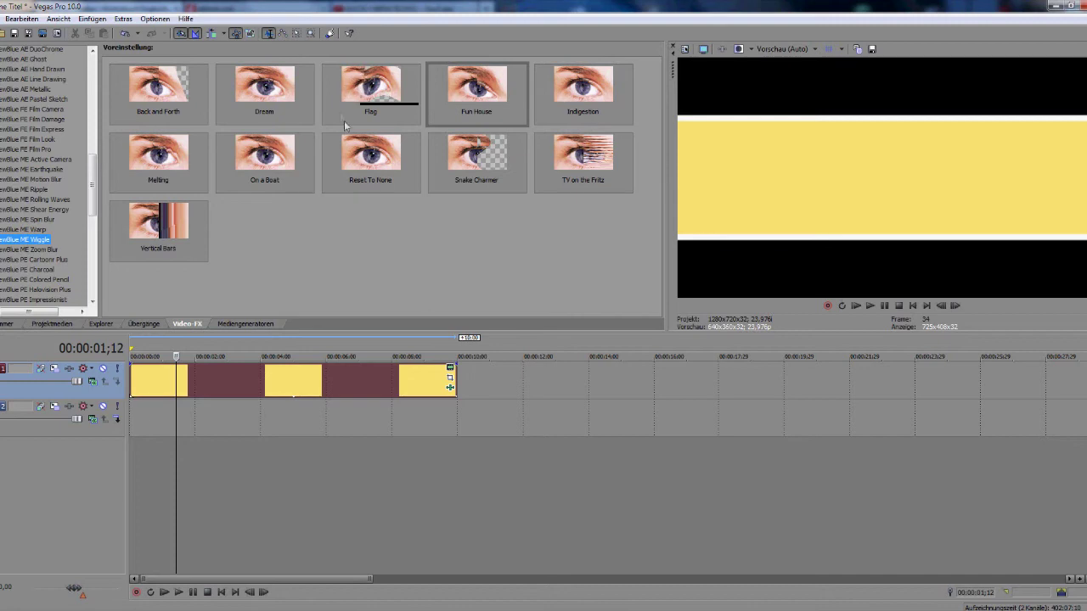
{"action": "left_click_drag", "start_coordinate": [382, 88], "coordinate": [343, 205]}
{"action": "left_click_drag", "start_coordinate": [259, 164], "coordinate": [125, 370]}
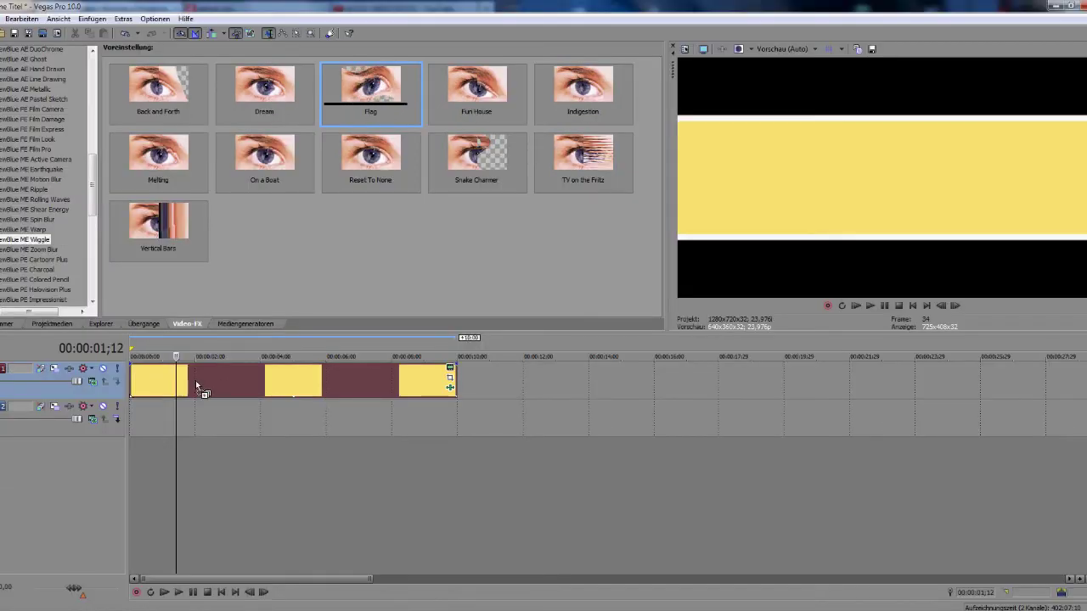
{"action": "left_click_drag", "start_coordinate": [195, 381], "coordinate": [204, 380]}
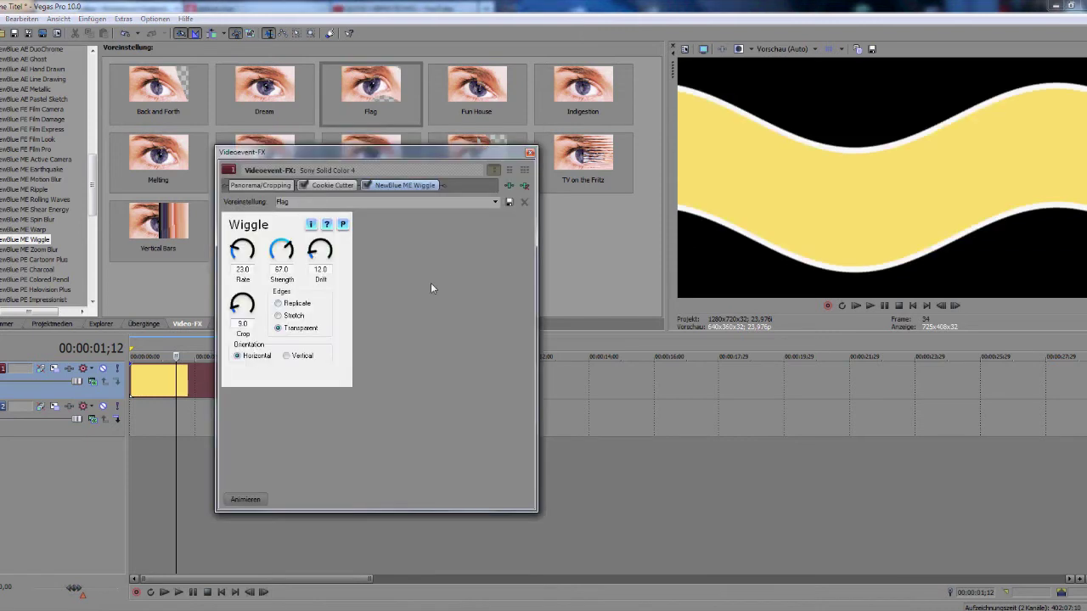
- Preview the Wiggle animation and set its Rate to 5.5, Strength to 100.0 and Drift to 55.7
{"action": "left_click", "coordinate": [164, 593]}
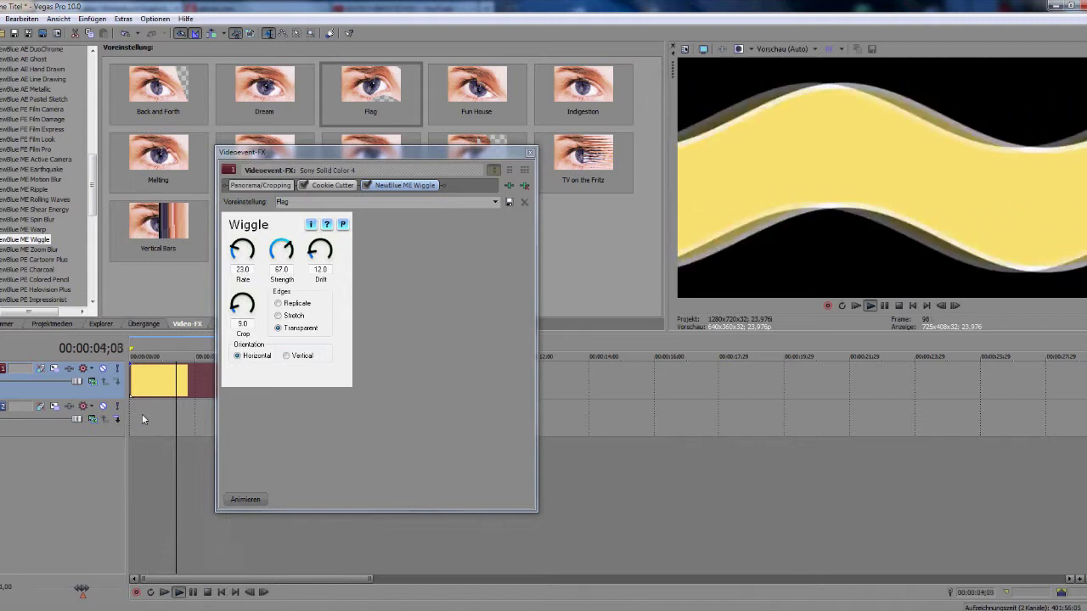
{"action": "left_click", "coordinate": [192, 593]}
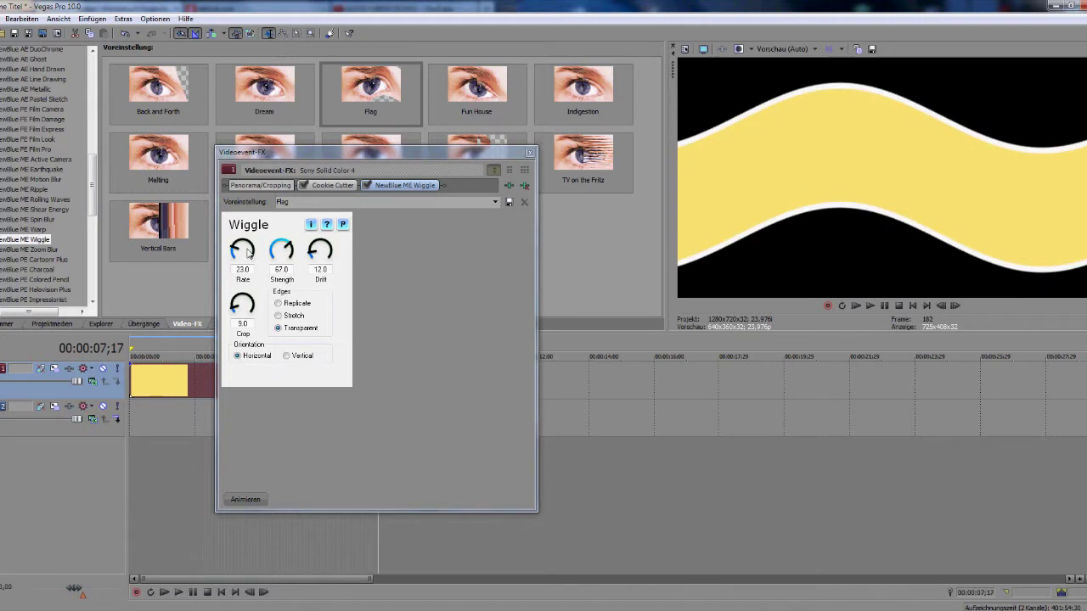
{"action": "left_click", "coordinate": [186, 387]}
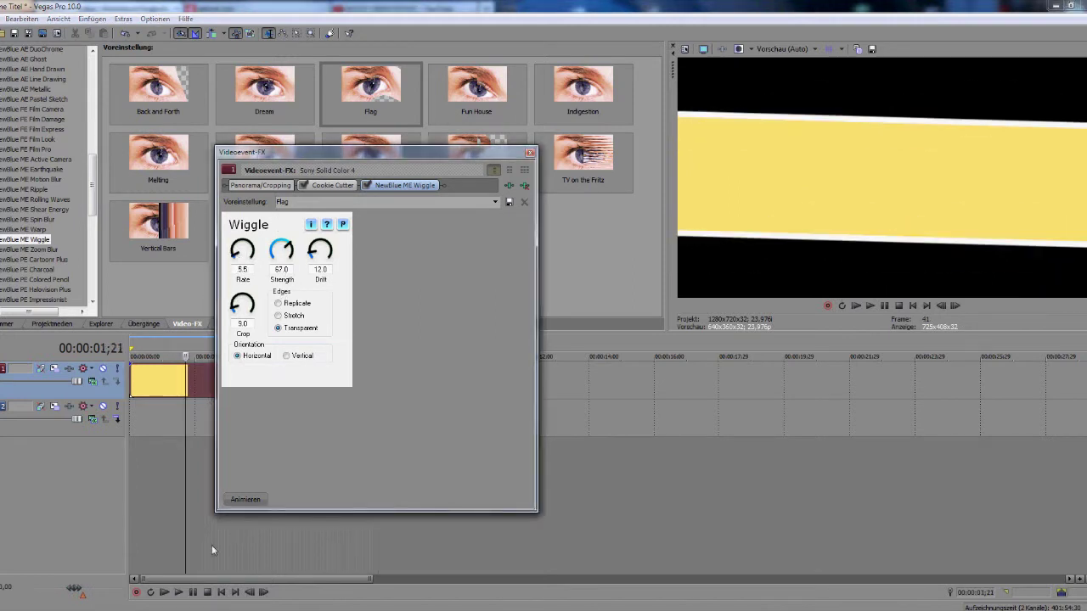
{"action": "left_click", "coordinate": [178, 593]}
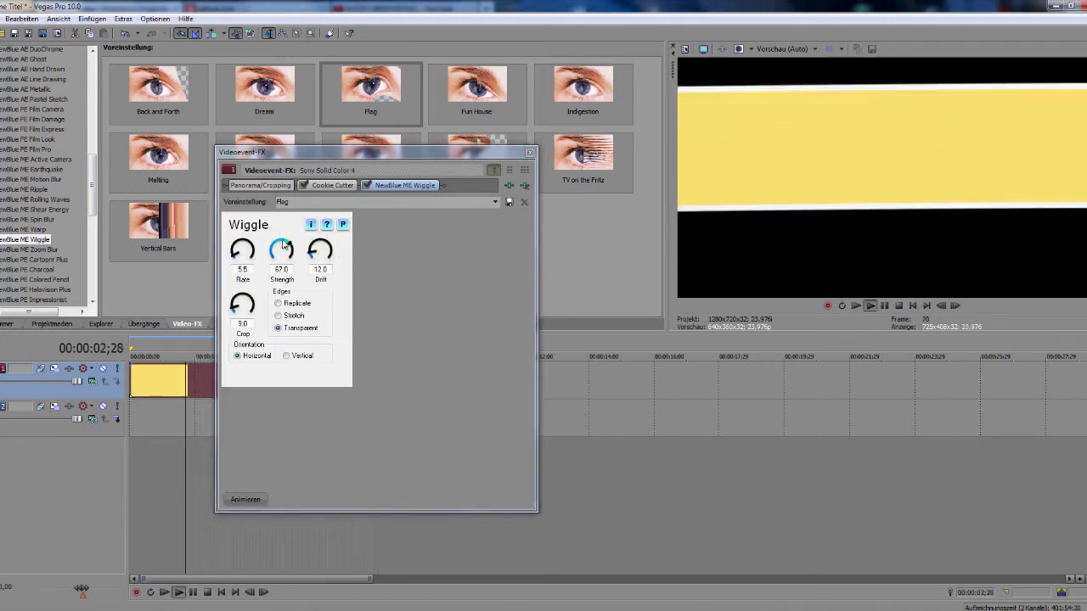
{"action": "left_click_drag", "start_coordinate": [281, 250], "coordinate": [323, 247]}
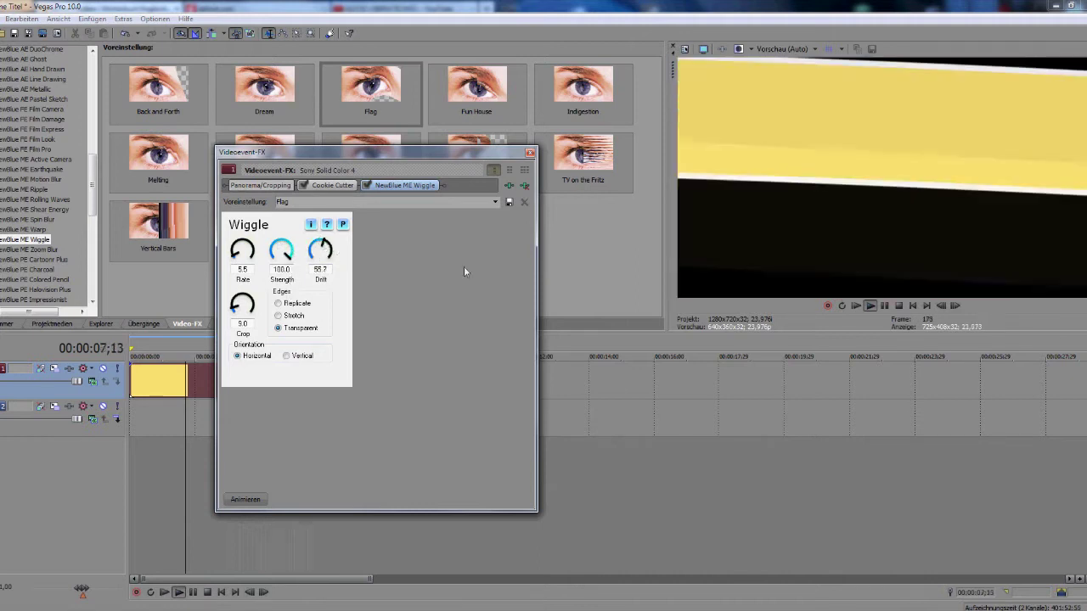
- Remove the NewBlue ME Wiggle effect from the yellow event and play the timeline briefly to check the stripe
{"action": "left_click", "coordinate": [524, 186]}
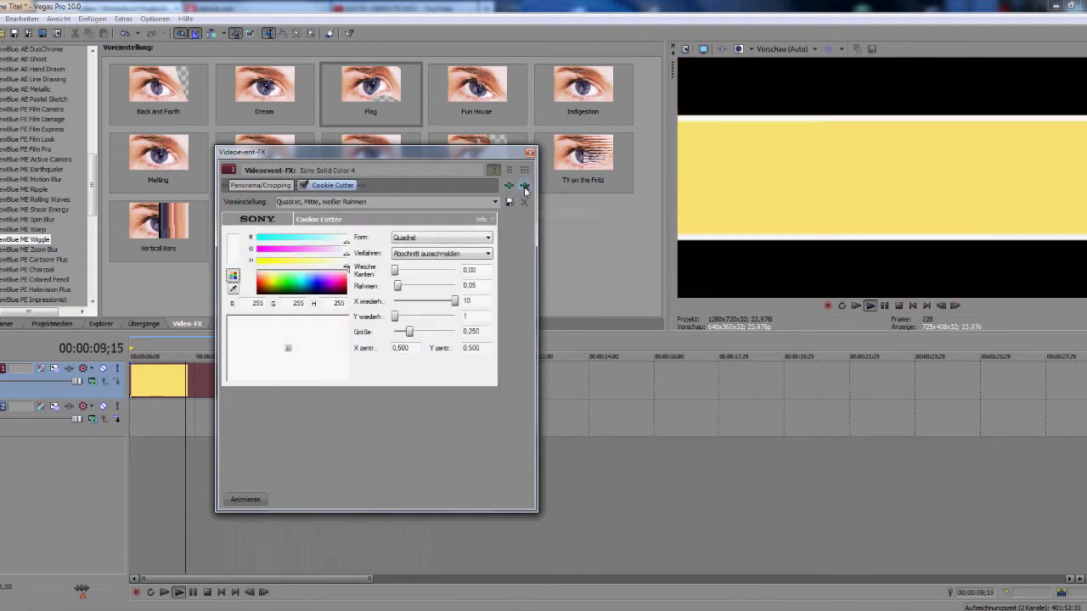
{"action": "left_click", "coordinate": [530, 152]}
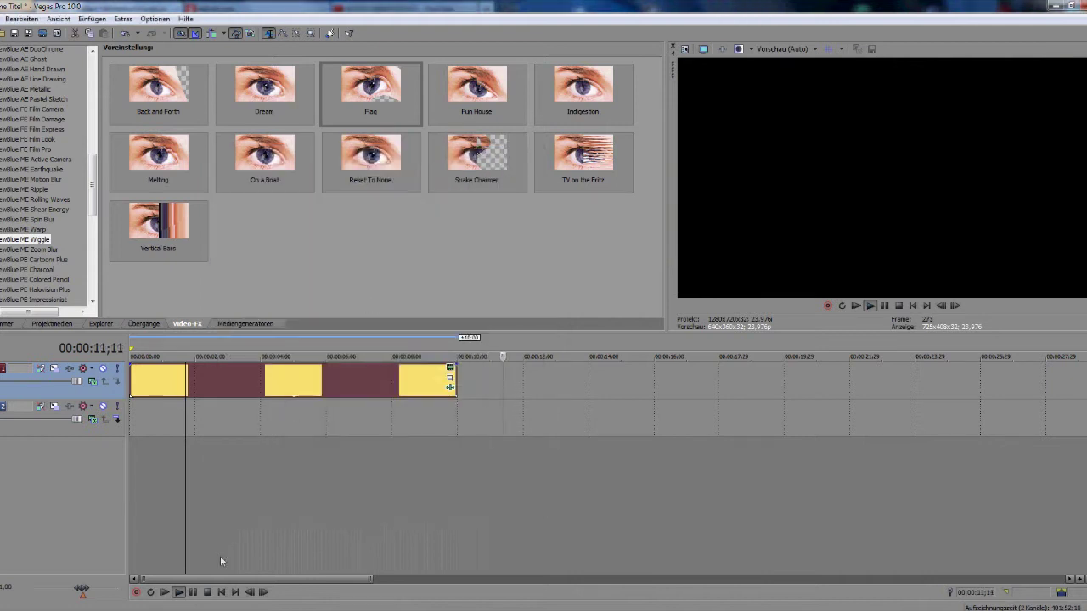
{"action": "left_click", "coordinate": [178, 592]}
{"action": "left_click", "coordinate": [192, 593]}
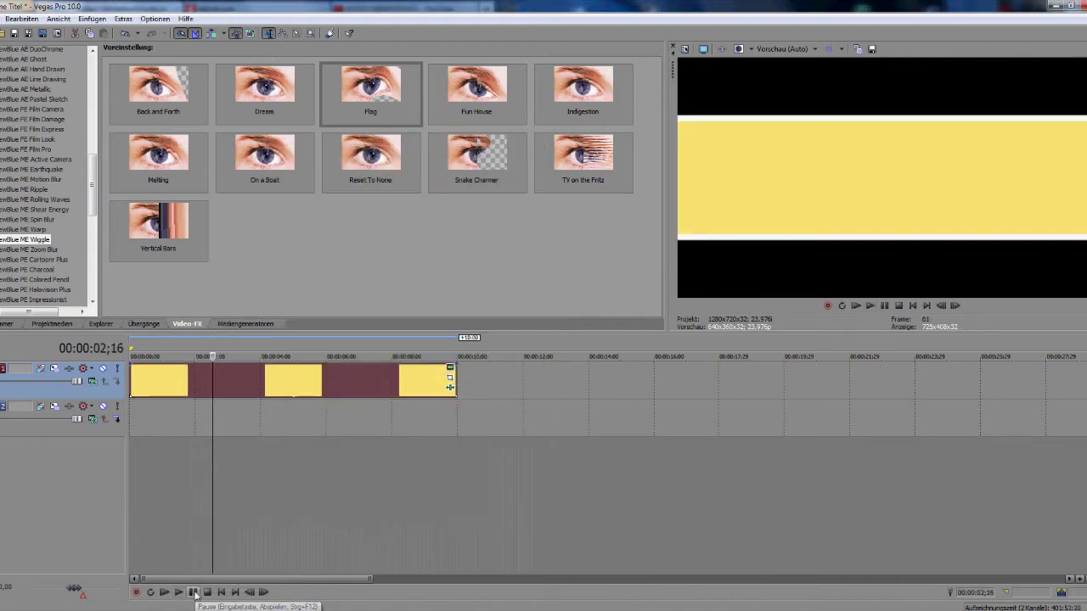
- Locate the Unsharp Mask and Wave effects near the end of the video effects list and view their presets
{"action": "left_click_drag", "start_coordinate": [93, 196], "coordinate": [94, 272]}
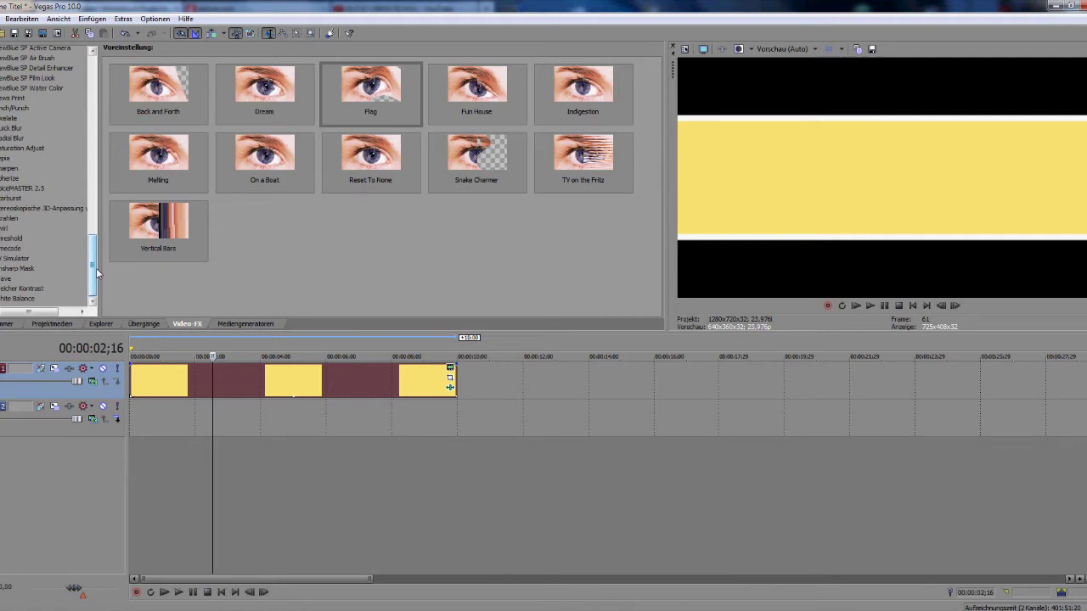
{"action": "left_click", "coordinate": [16, 269]}
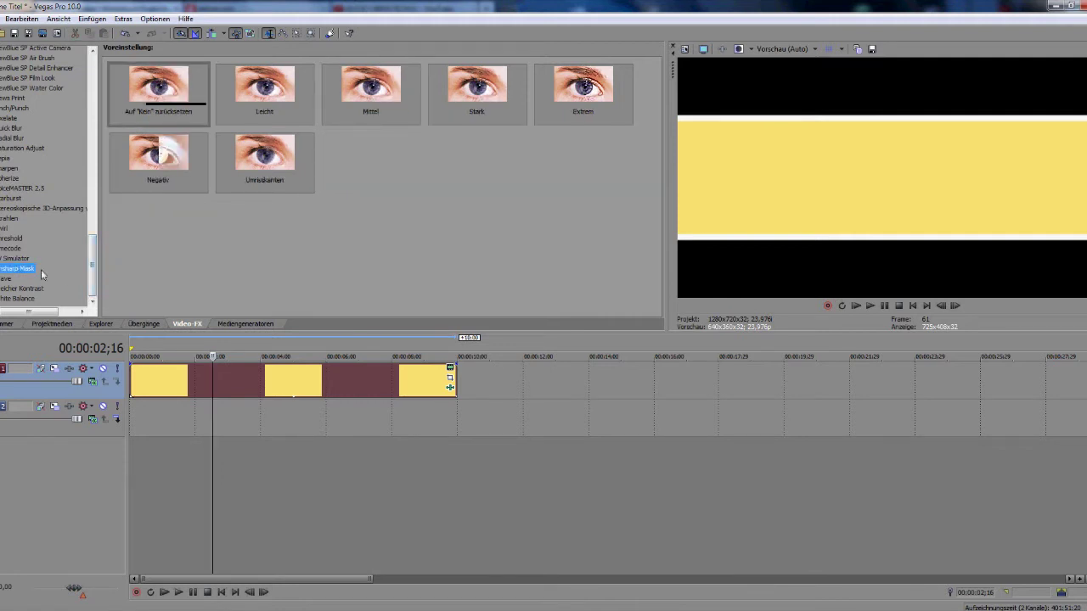
{"action": "left_click", "coordinate": [175, 386]}
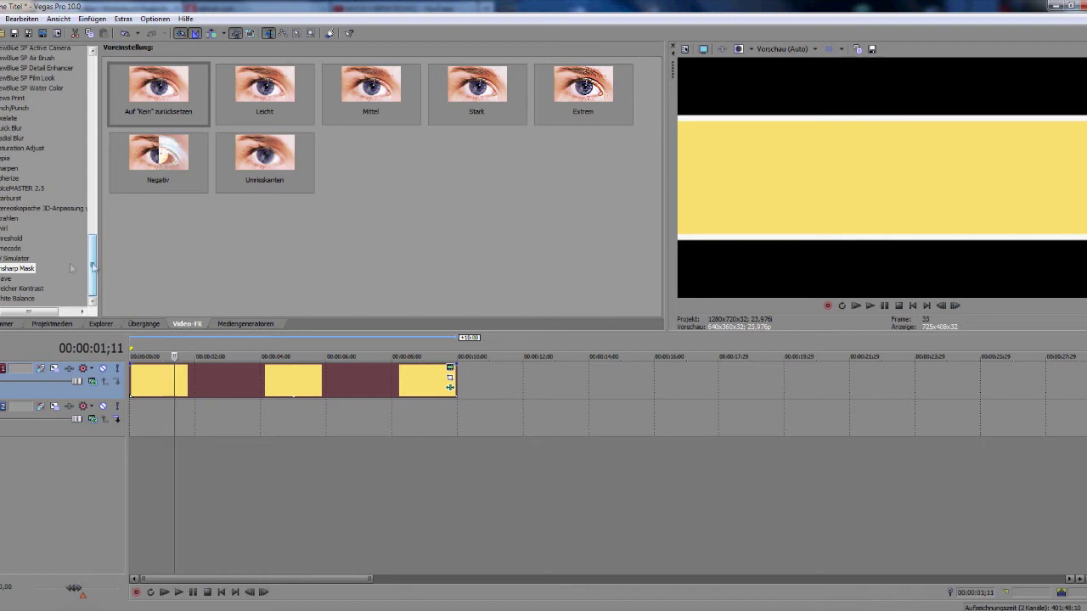
{"action": "left_click", "coordinate": [17, 270]}
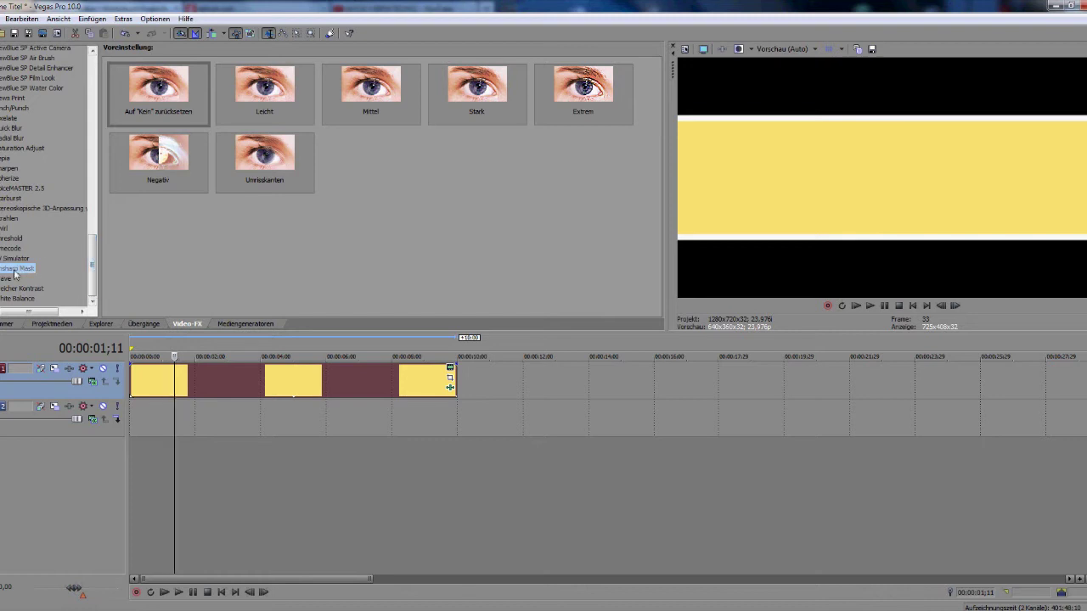
{"action": "left_click", "coordinate": [9, 281]}
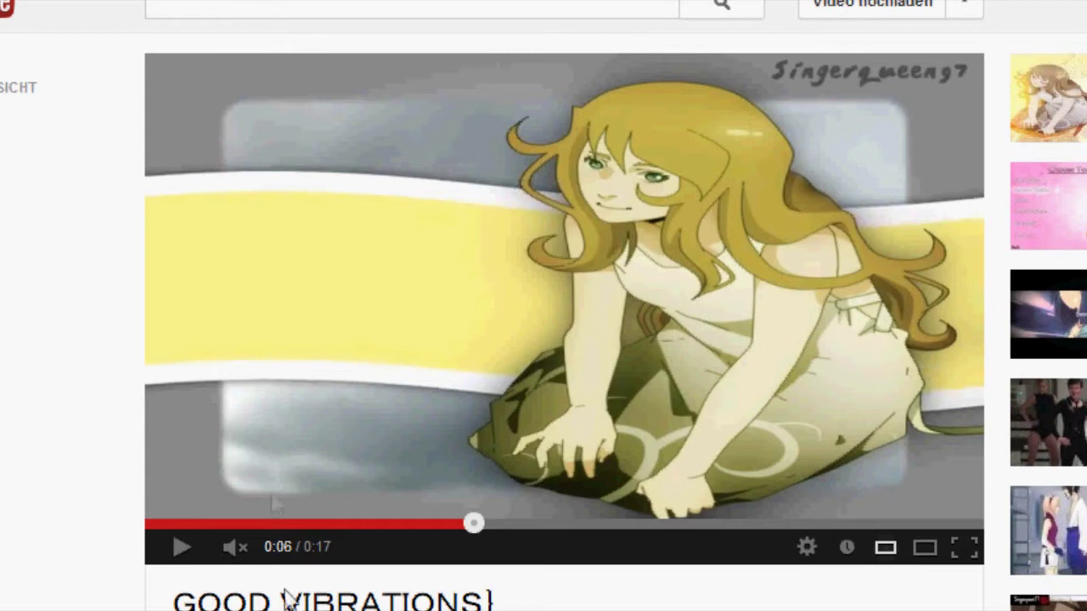
- Play and pause the GOOD VIBRATIONS video on YouTube to examine its wavy stripe and text scenes
{"action": "left_click", "coordinate": [514, 396]}
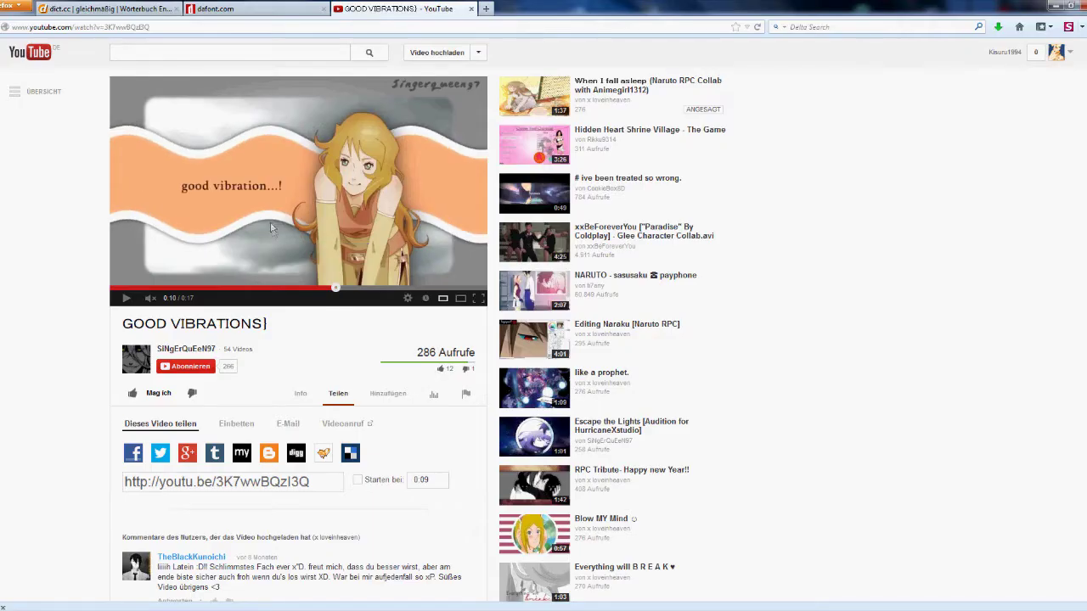
{"action": "left_click", "coordinate": [270, 222]}
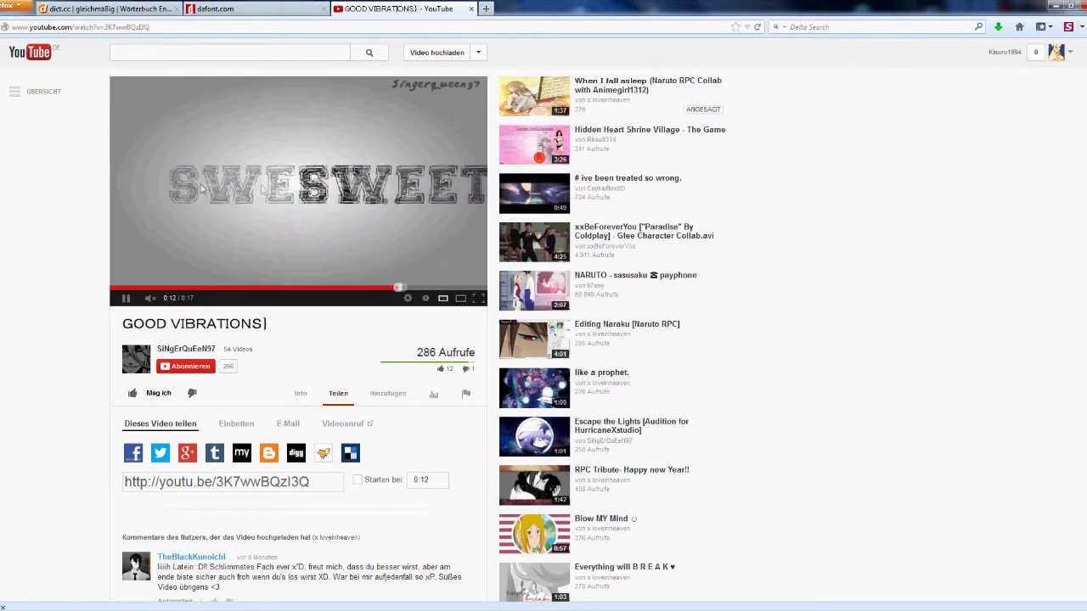
{"action": "left_click", "coordinate": [276, 224]}
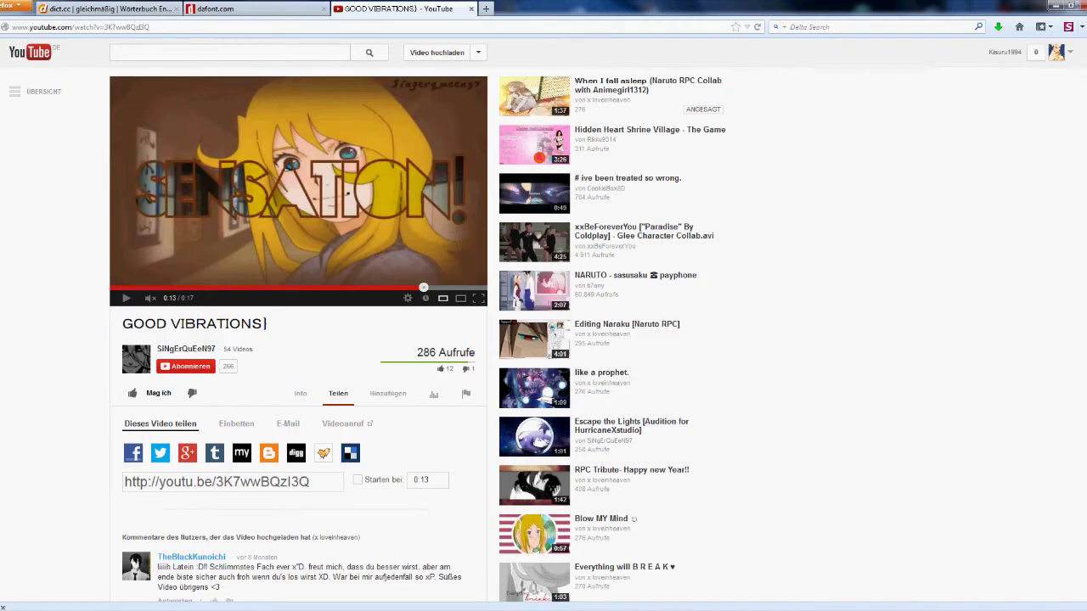
- Switch to Vegas Pro, find the Wave effect among the video effects and apply its Groß preset to the yellow event
{"action": "key", "text": "alt+Tab"}
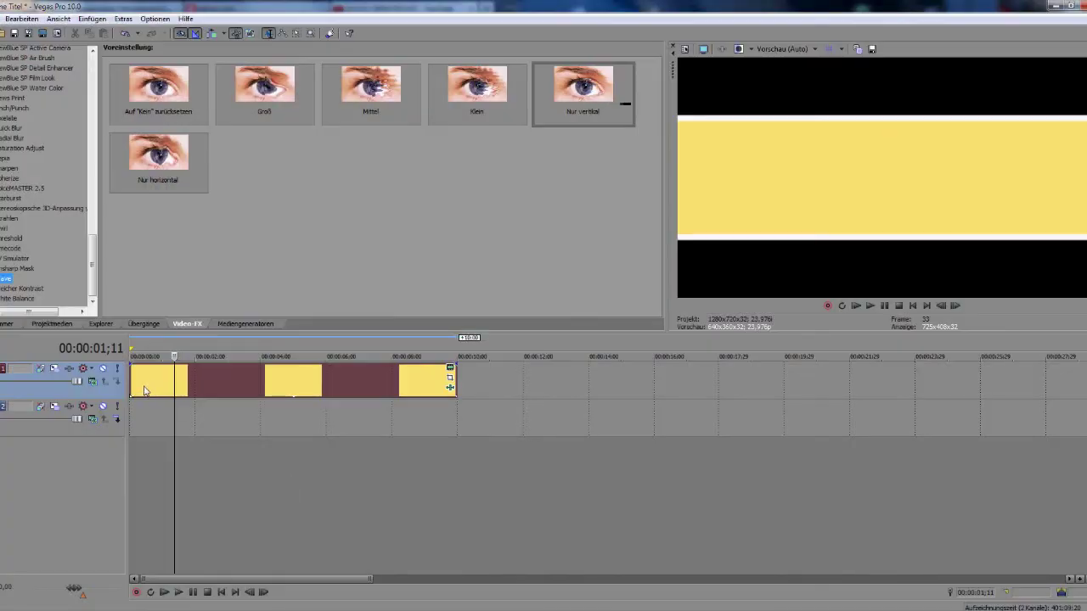
{"action": "left_click", "coordinate": [148, 389]}
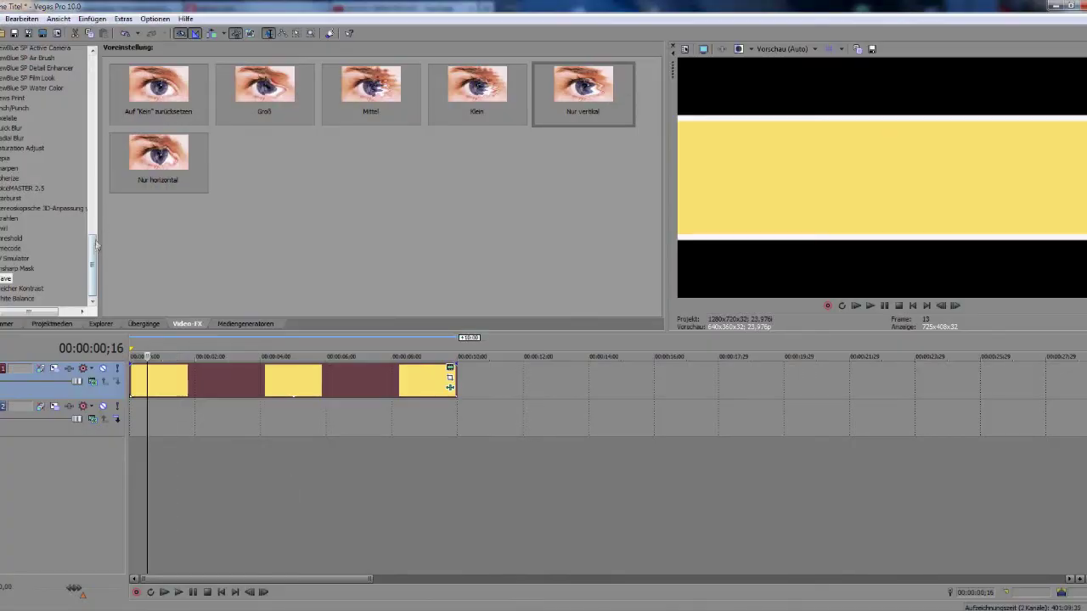
{"action": "left_click", "coordinate": [19, 268]}
{"action": "left_click", "coordinate": [13, 259]}
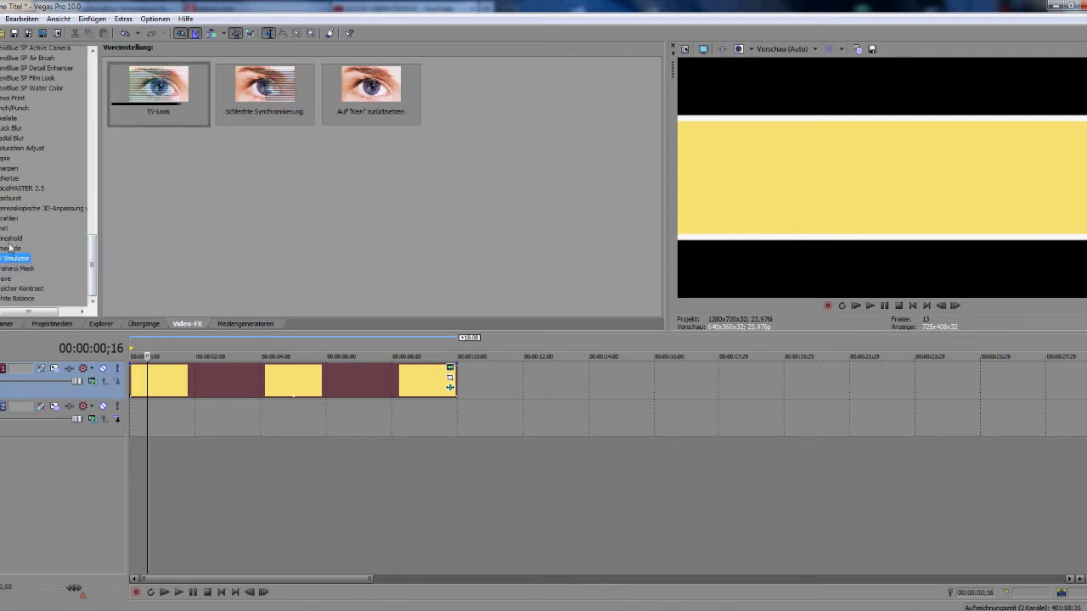
{"action": "left_click", "coordinate": [4, 279]}
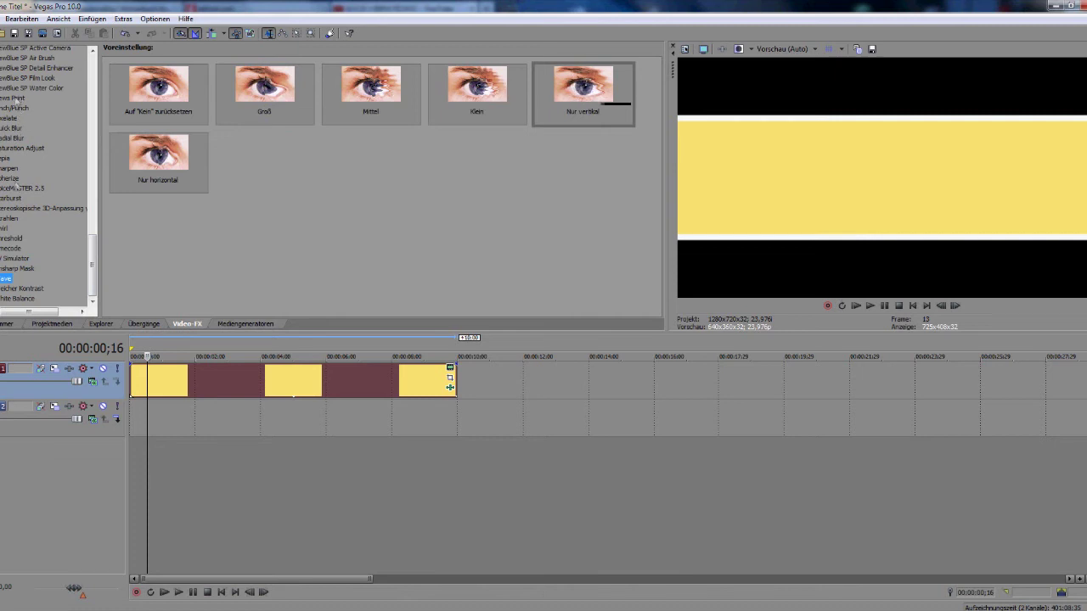
{"action": "left_click", "coordinate": [9, 249]}
{"action": "left_click", "coordinate": [6, 260]}
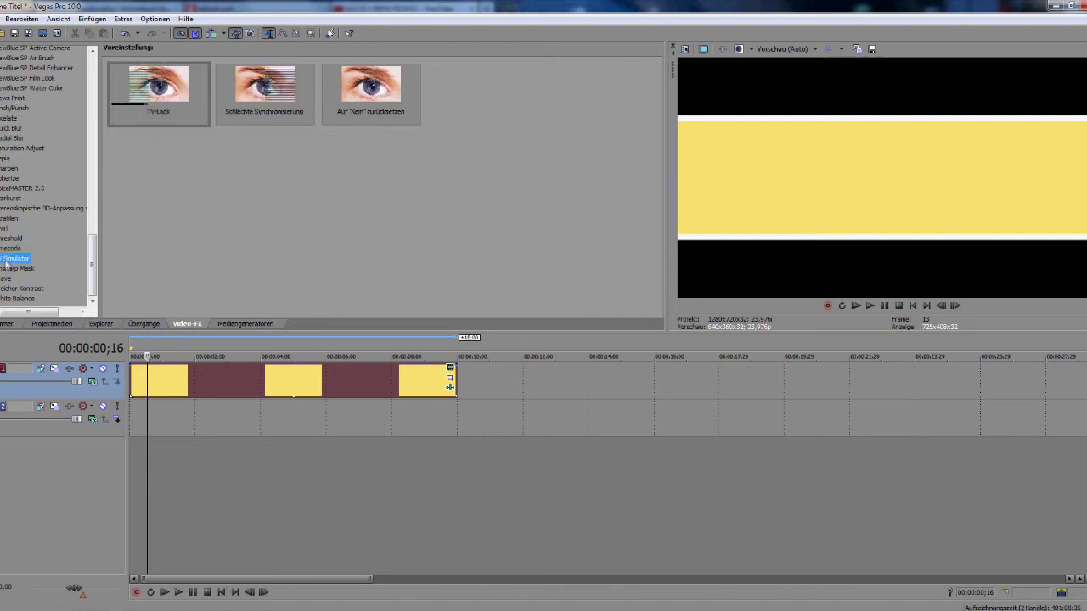
{"action": "left_click", "coordinate": [5, 289]}
{"action": "left_click", "coordinate": [5, 279]}
{"action": "left_click_drag", "start_coordinate": [246, 95], "coordinate": [221, 371]}
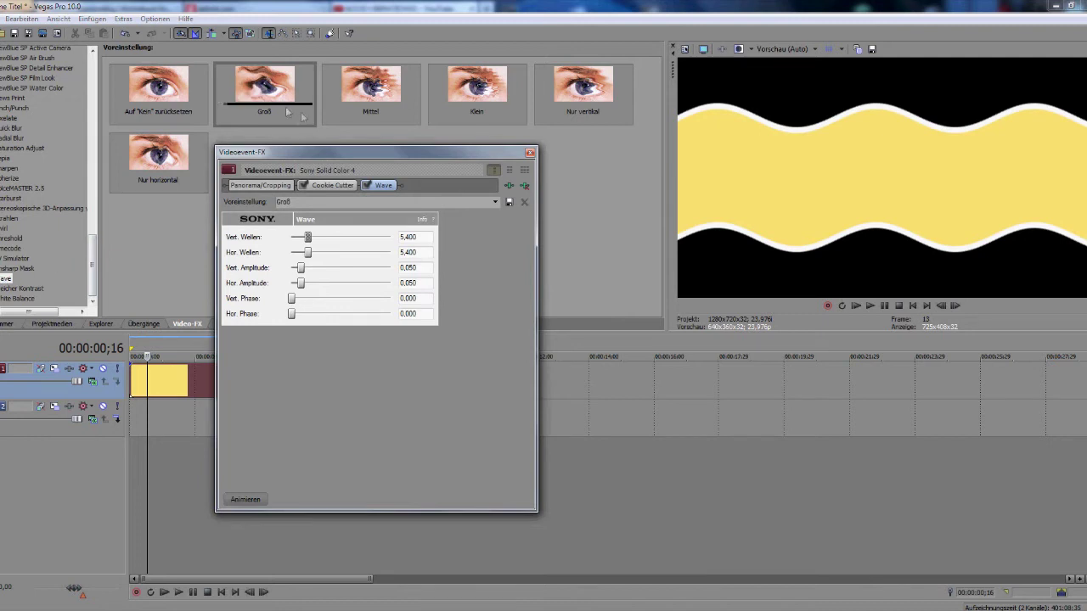
{"action": "left_click_drag", "start_coordinate": [263, 153], "coordinate": [337, 157]}
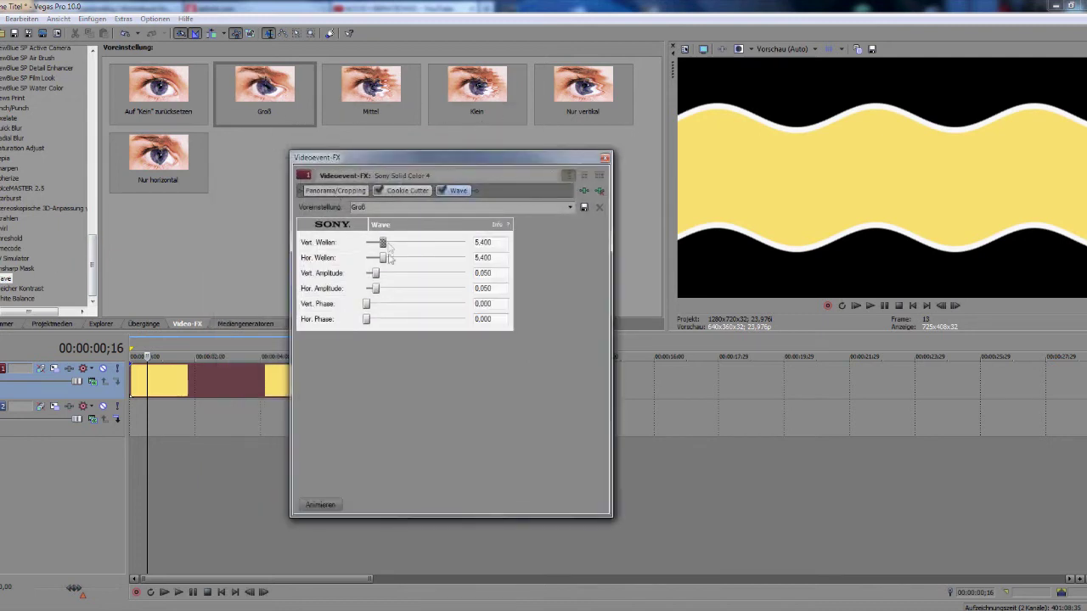
- Animate the Wave with a keyframe at 00:00:01;29: vertical waves 8,380, horizontal waves 3,610, vertical amplitude 0,119 and horizontal amplitude 0,131
{"action": "left_click", "coordinate": [321, 504]}
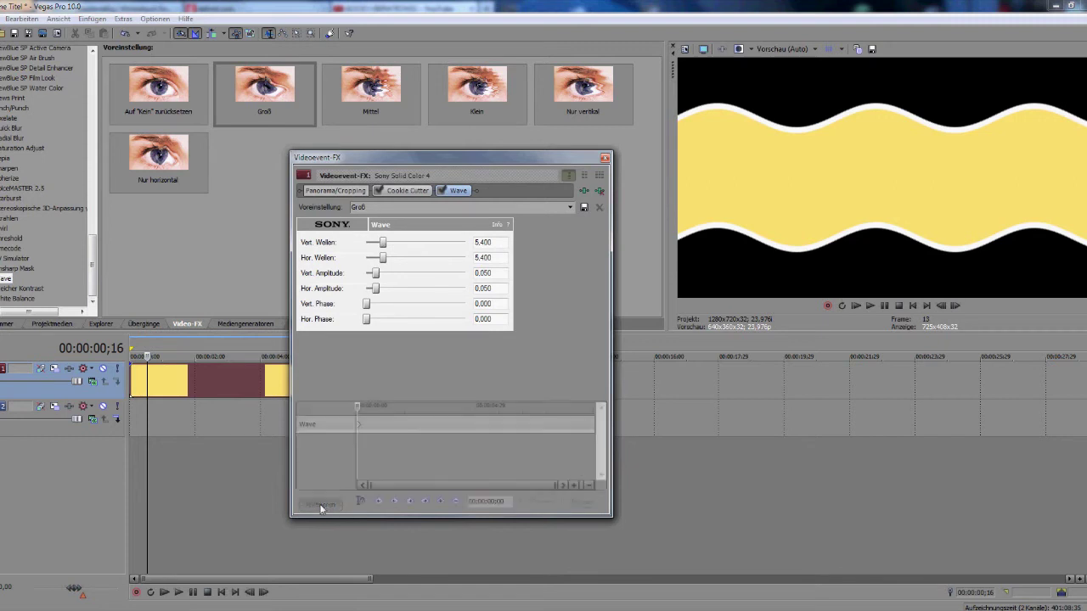
{"action": "left_click", "coordinate": [355, 428]}
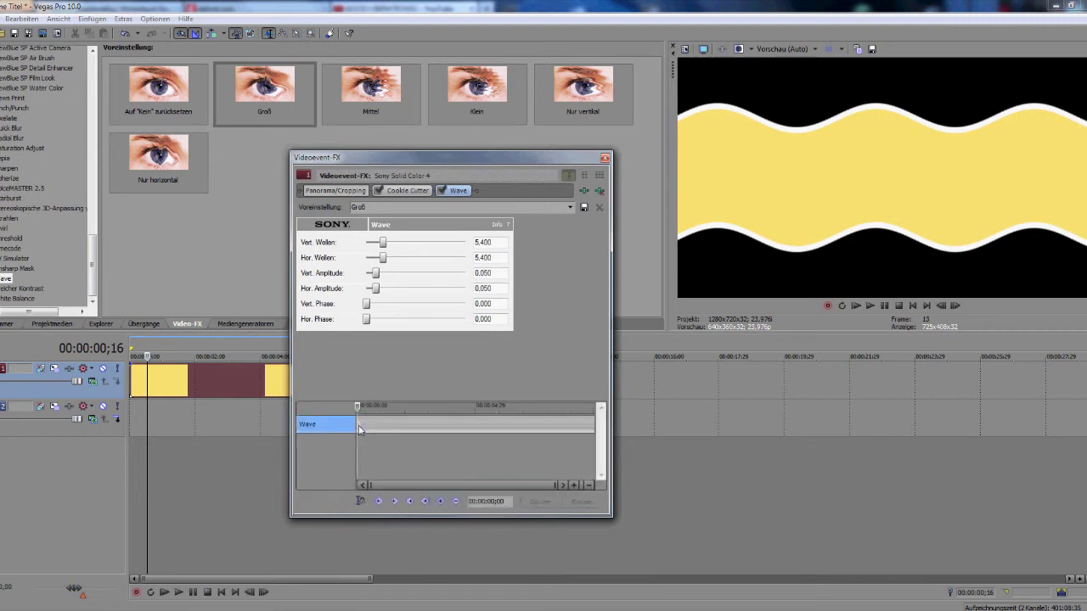
{"action": "left_click", "coordinate": [404, 424]}
{"action": "left_click_drag", "start_coordinate": [382, 243], "coordinate": [391, 289]}
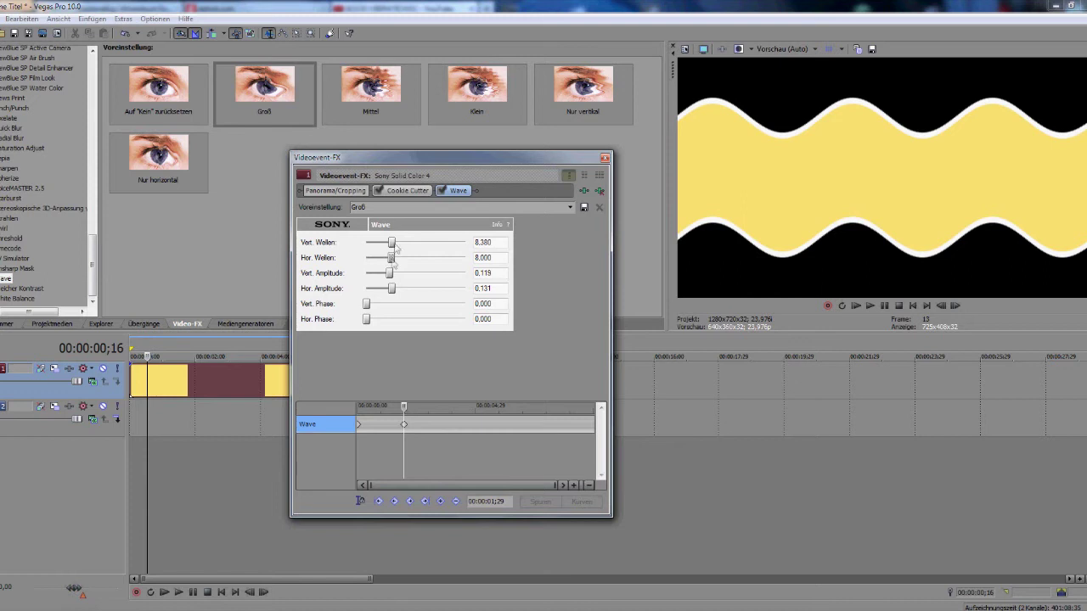
{"action": "left_click_drag", "start_coordinate": [392, 259], "coordinate": [377, 259]}
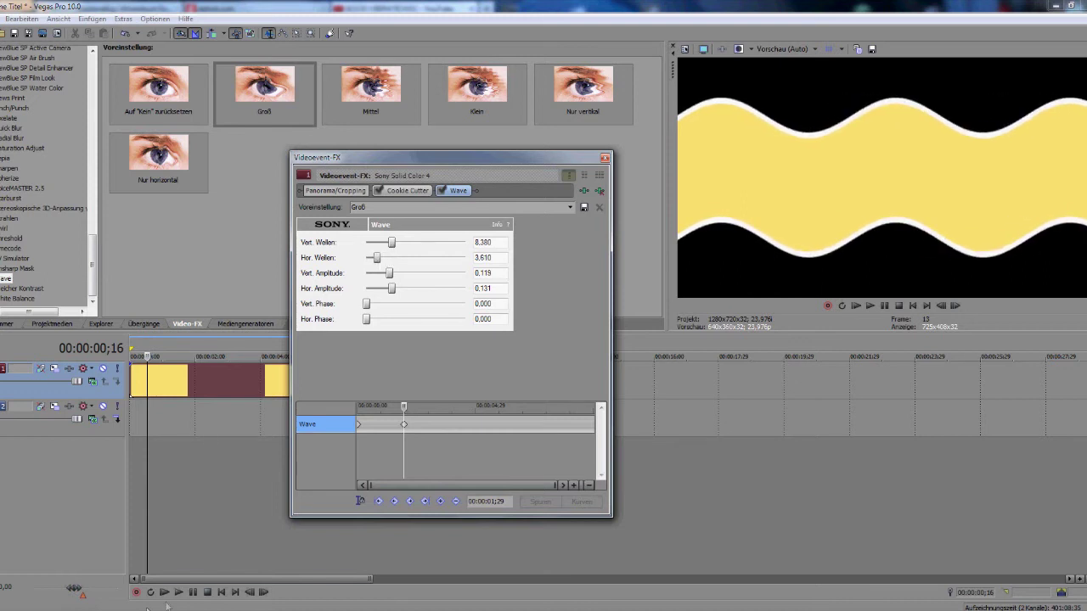
- Move the second Wave keyframe to 00:00:09;25 and play the timeline from the start
{"action": "left_click_drag", "start_coordinate": [404, 425], "coordinate": [592, 439]}
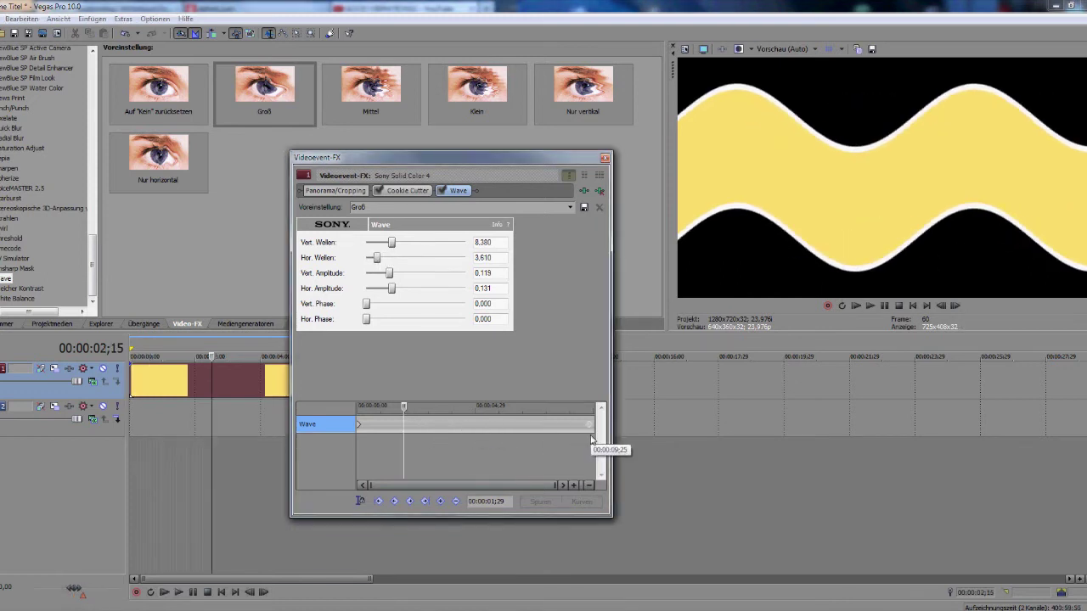
{"action": "left_click", "coordinate": [164, 592]}
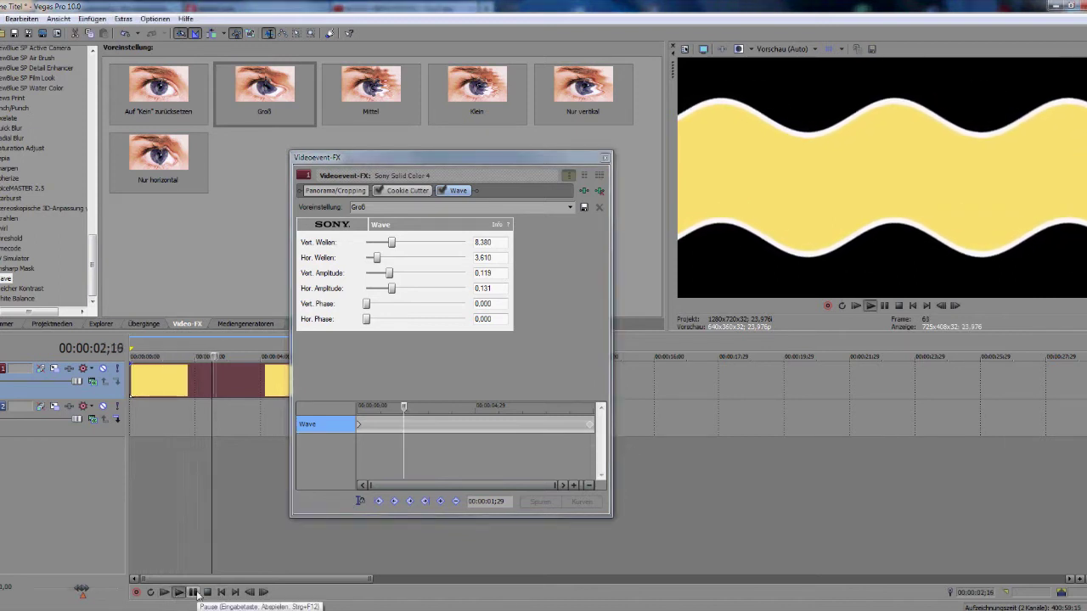
- Add a Wave keyframe at 00:00:01;29 with waves 18,470/13,330, amplitudes 0,268/0,262 and phases 1,832/3,813 (vertical/horizontal), and preview the animation
{"action": "left_click_drag", "start_coordinate": [391, 243], "coordinate": [426, 319]}
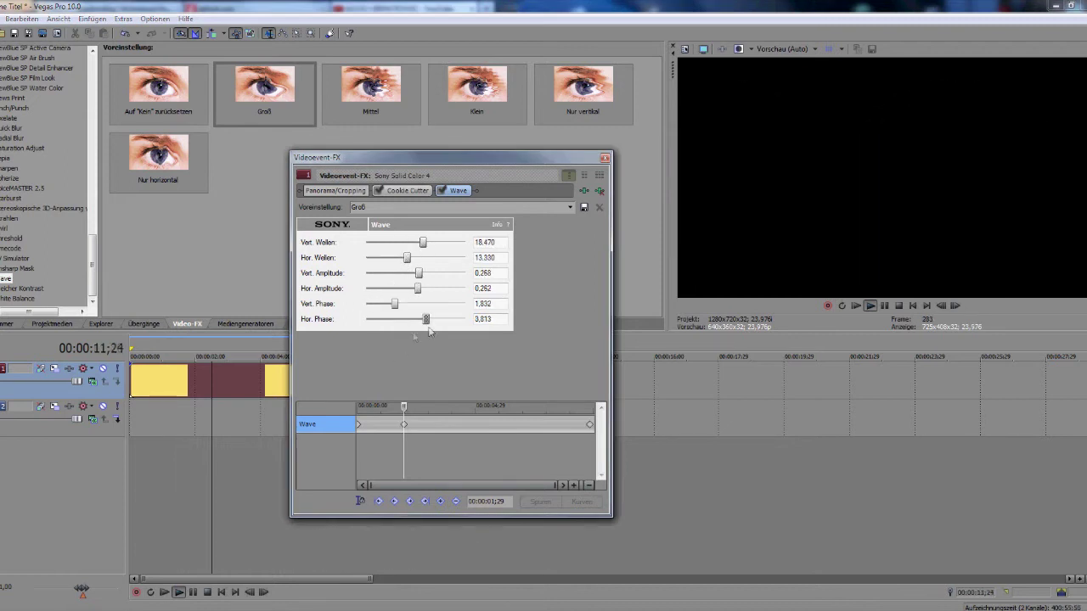
{"action": "left_click", "coordinate": [164, 591]}
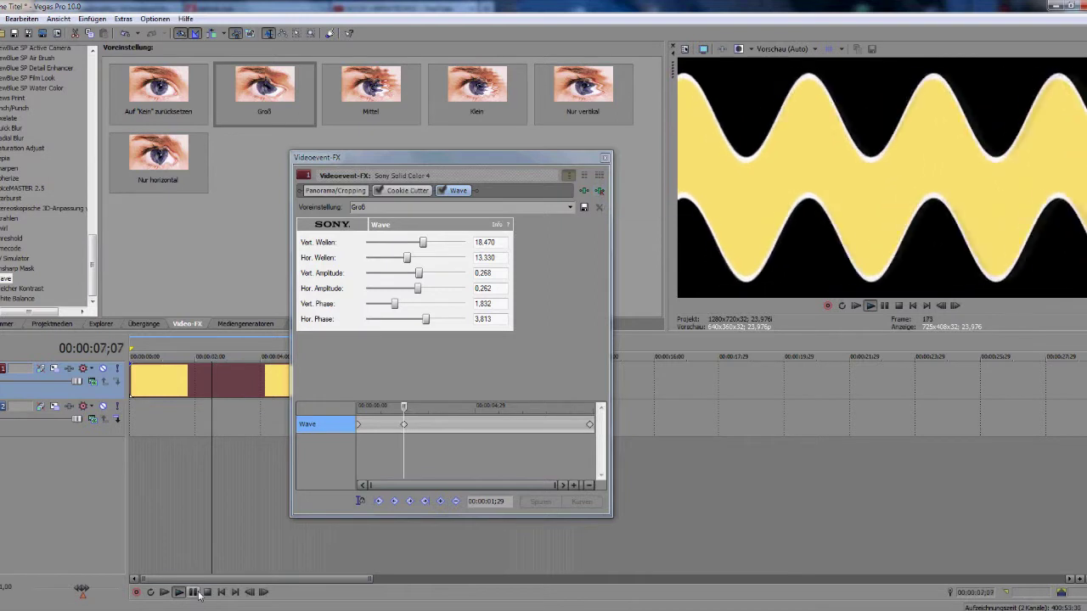
{"action": "left_click", "coordinate": [193, 591]}
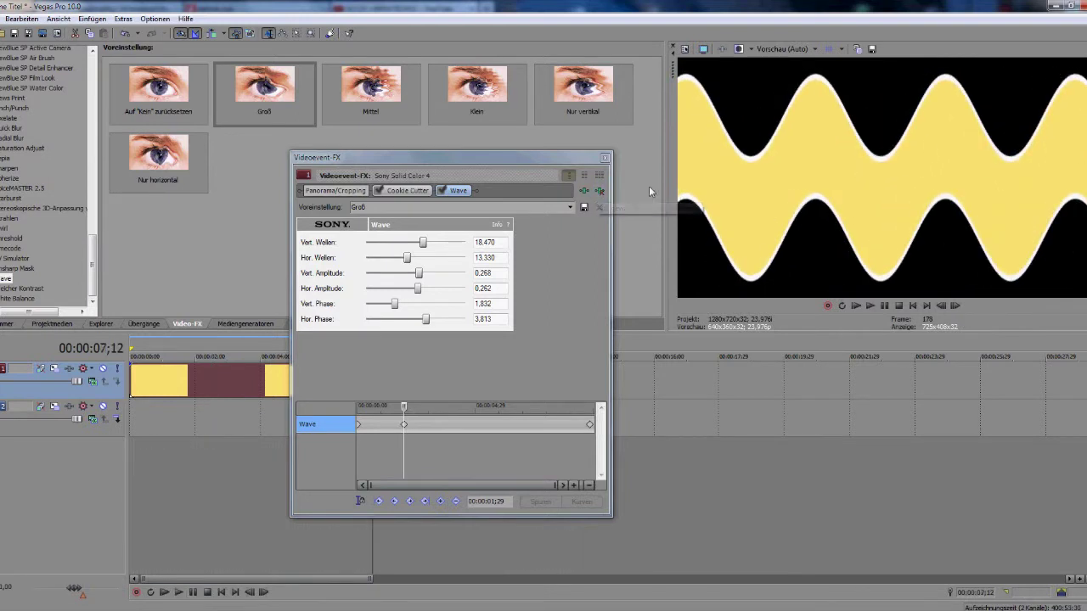
- Move the middle Wave keyframe to 00:00:05;06, and remove the Wave effect from the yellow event
{"action": "left_click_drag", "start_coordinate": [400, 432], "coordinate": [480, 432]}
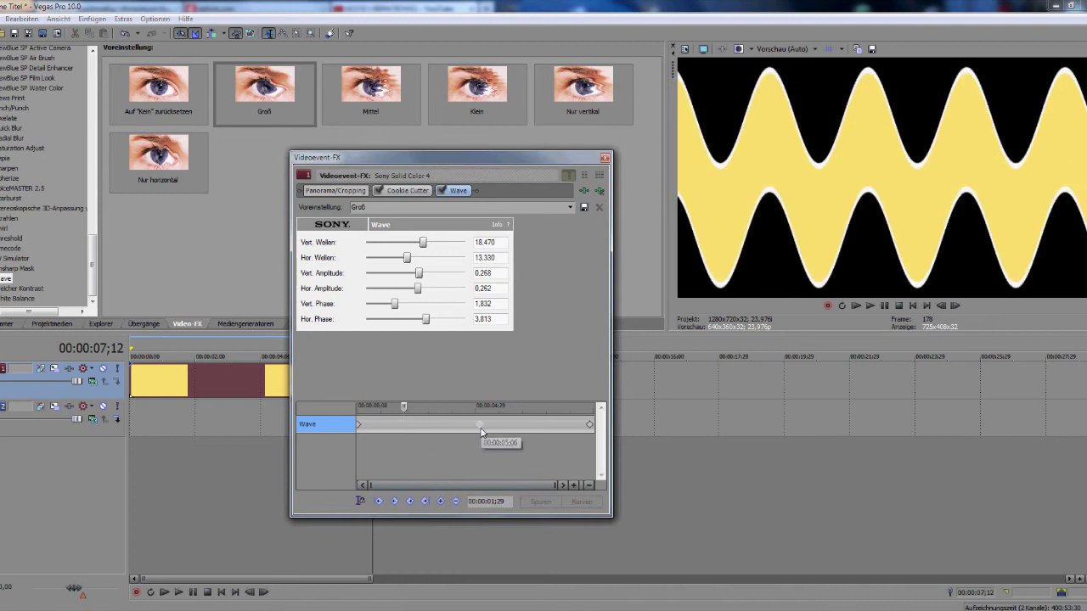
{"action": "left_click", "coordinate": [597, 191]}
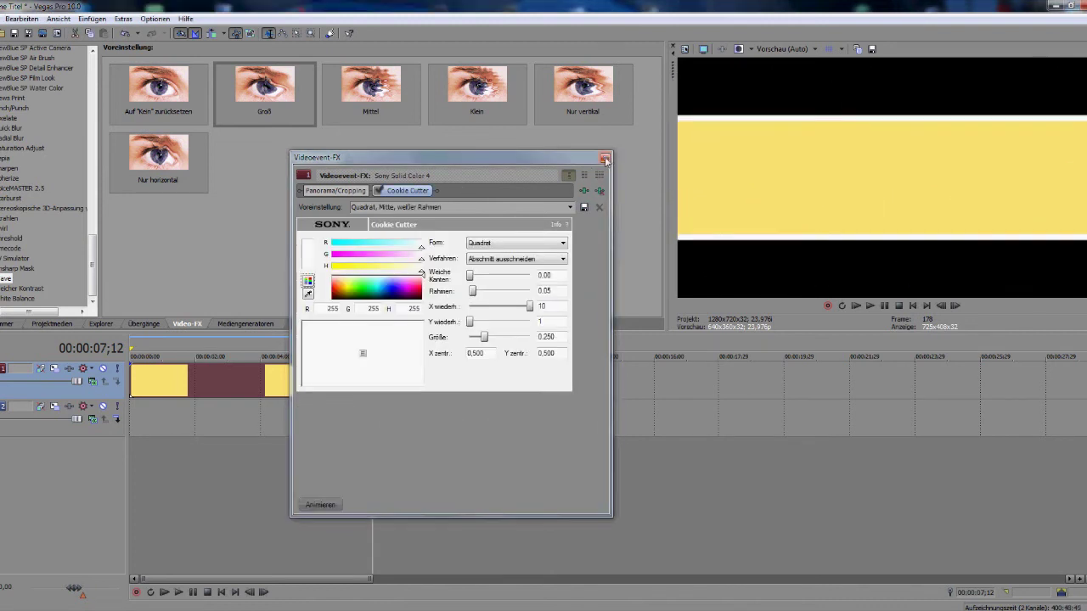
{"action": "left_click", "coordinate": [604, 159]}
- Find NewBlue ME Wiggle, apply its Indigestion preset to the yellow event and play the timeline
{"action": "left_click", "coordinate": [281, 382]}
{"action": "left_click_drag", "start_coordinate": [94, 284], "coordinate": [95, 202]}
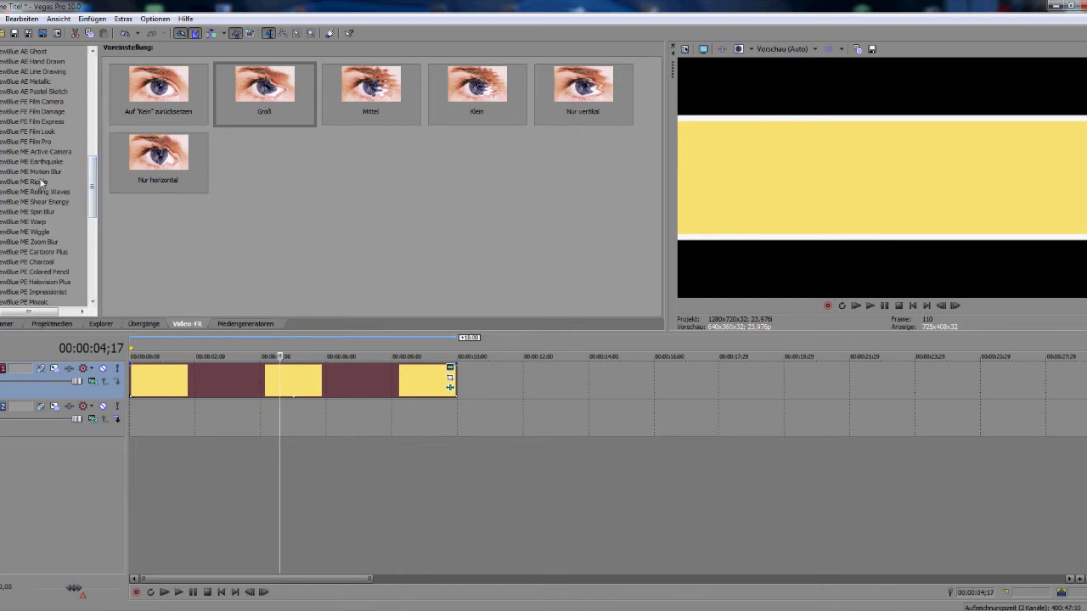
{"action": "left_click", "coordinate": [38, 232]}
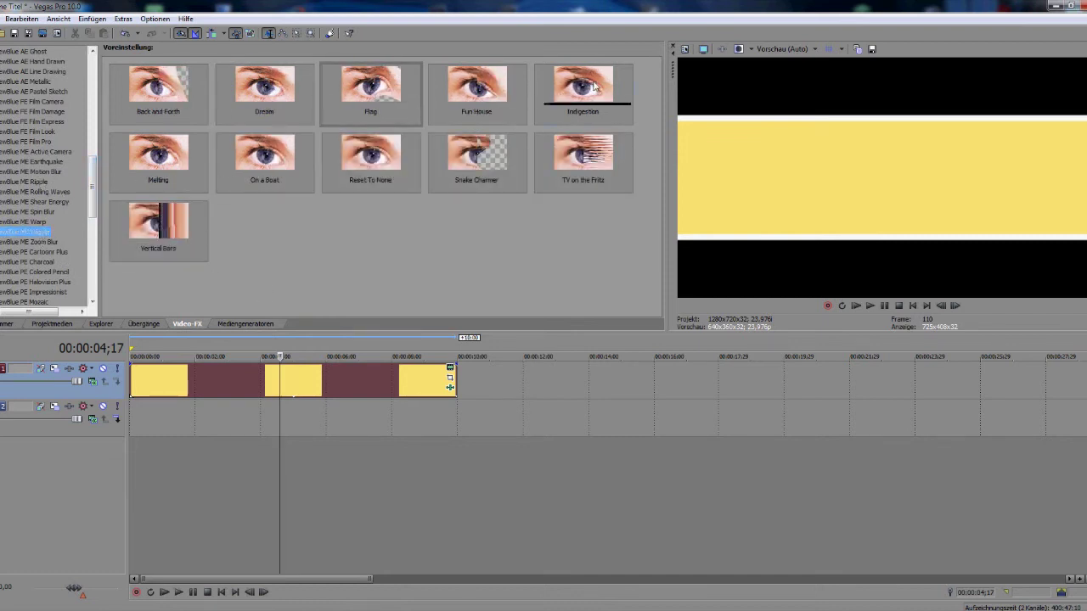
{"action": "left_click_drag", "start_coordinate": [582, 94], "coordinate": [319, 381]}
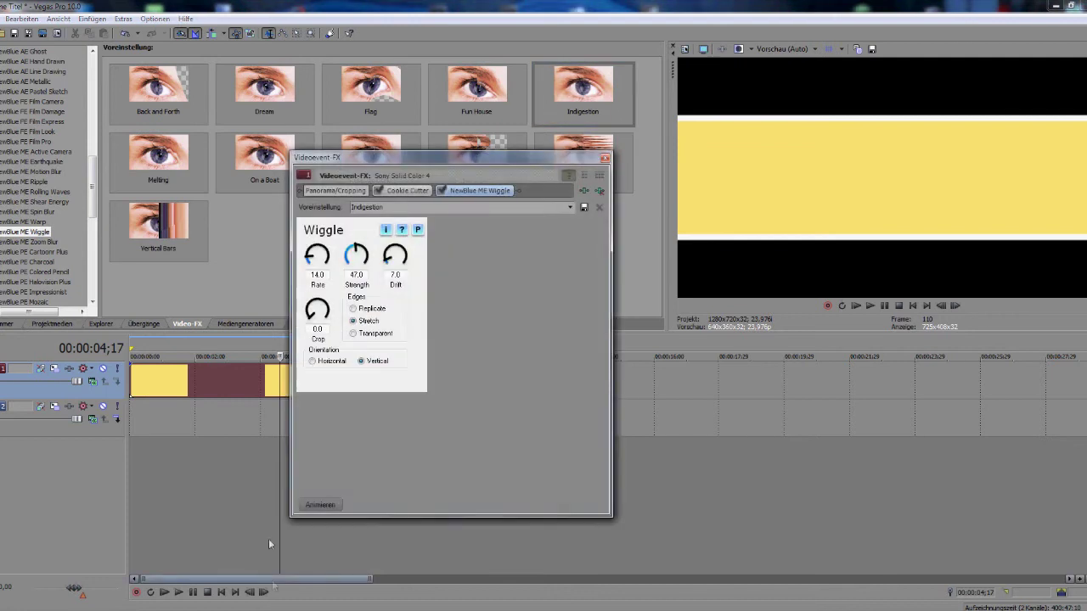
{"action": "left_click", "coordinate": [163, 597]}
- Replace the Indigestion Wiggle with the Dream preset on the yellow event, and remove that effect as well
{"action": "left_click", "coordinate": [599, 190]}
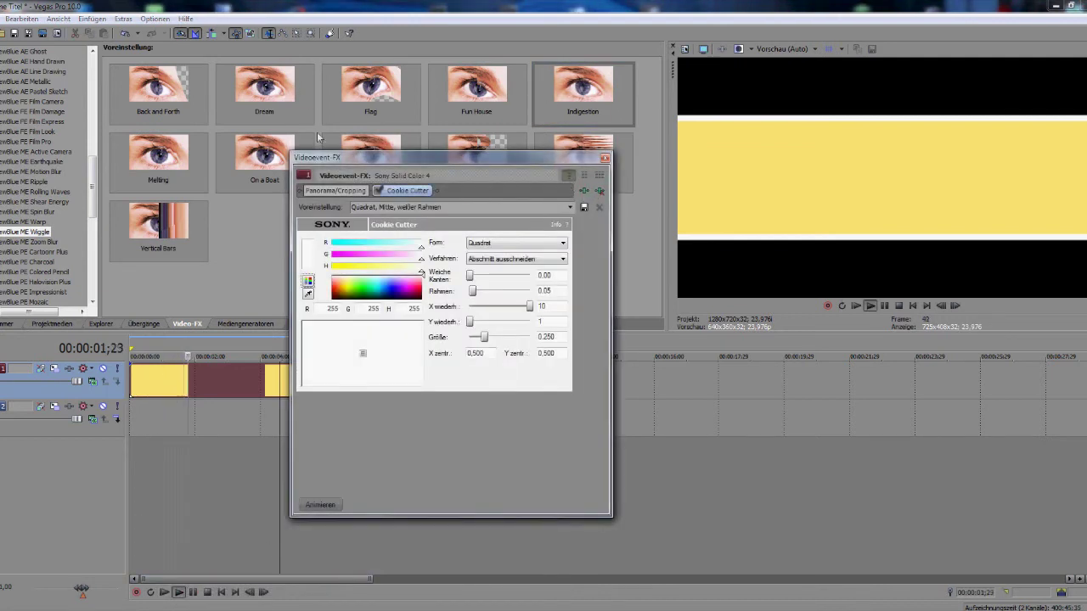
{"action": "left_click_drag", "start_coordinate": [264, 89], "coordinate": [195, 381]}
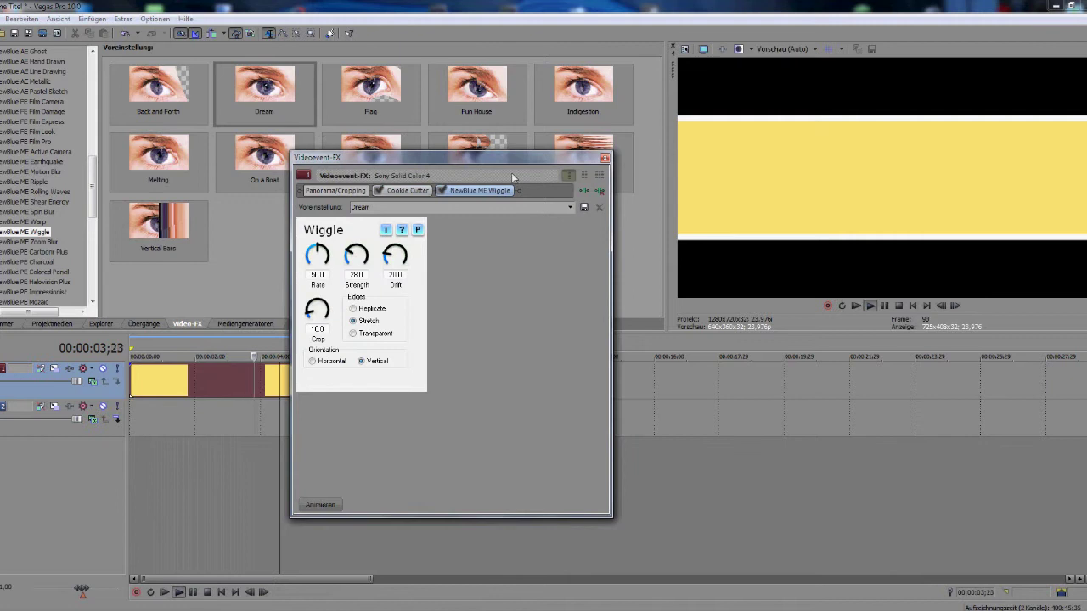
{"action": "left_click", "coordinate": [598, 191]}
- Preview the Wiggle Flag preset on the yellow event during playback, and remove the effect from the event
{"action": "left_click_drag", "start_coordinate": [370, 90], "coordinate": [249, 387]}
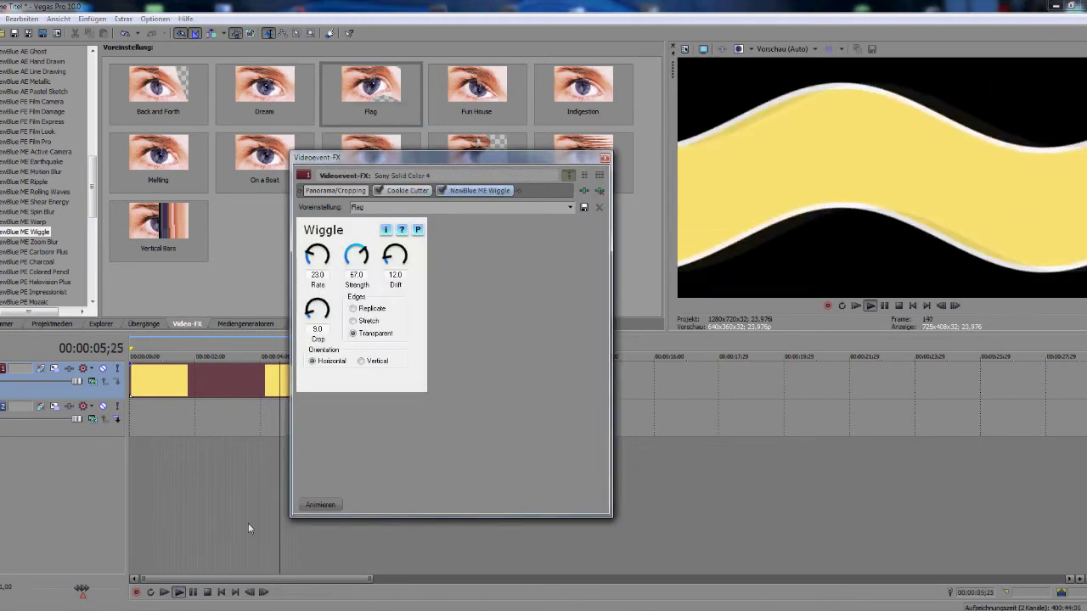
{"action": "left_click", "coordinate": [164, 595]}
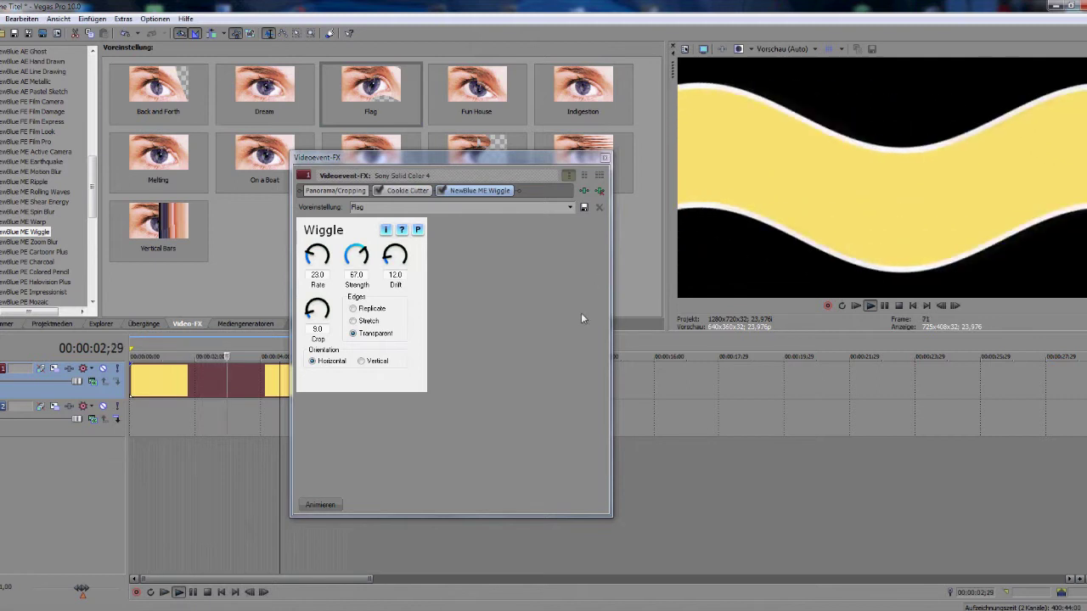
{"action": "left_click", "coordinate": [600, 191]}
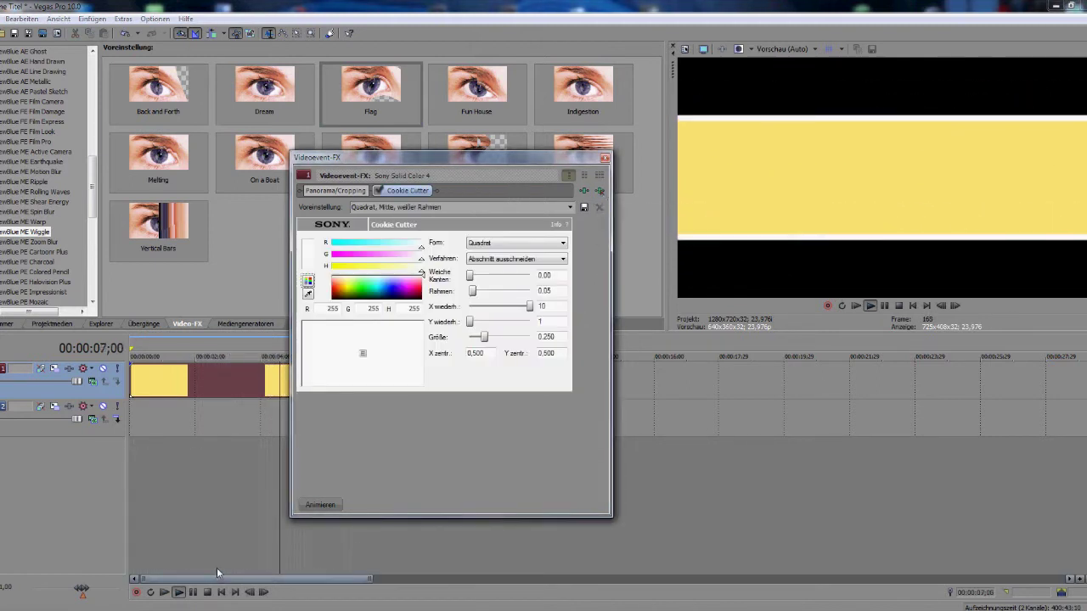
{"action": "left_click", "coordinate": [197, 595]}
{"action": "left_click", "coordinate": [605, 158]}
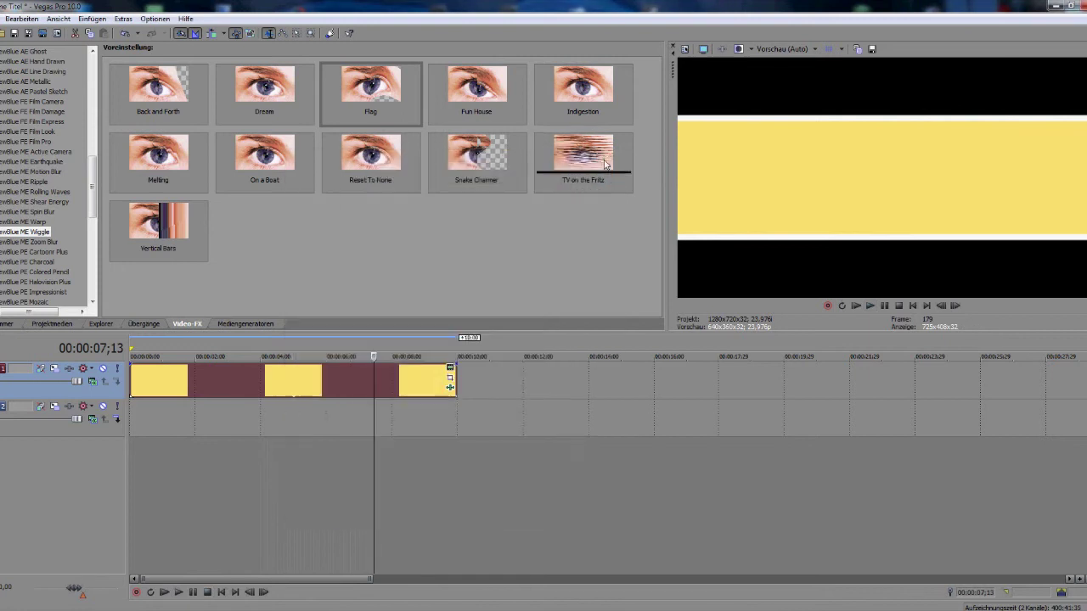
- Delete the yellow event and place a Weiß Solid Color event at the start of the second video track
{"action": "right_click", "coordinate": [332, 386]}
{"action": "left_click", "coordinate": [382, 265]}
{"action": "left_click", "coordinate": [246, 324]}
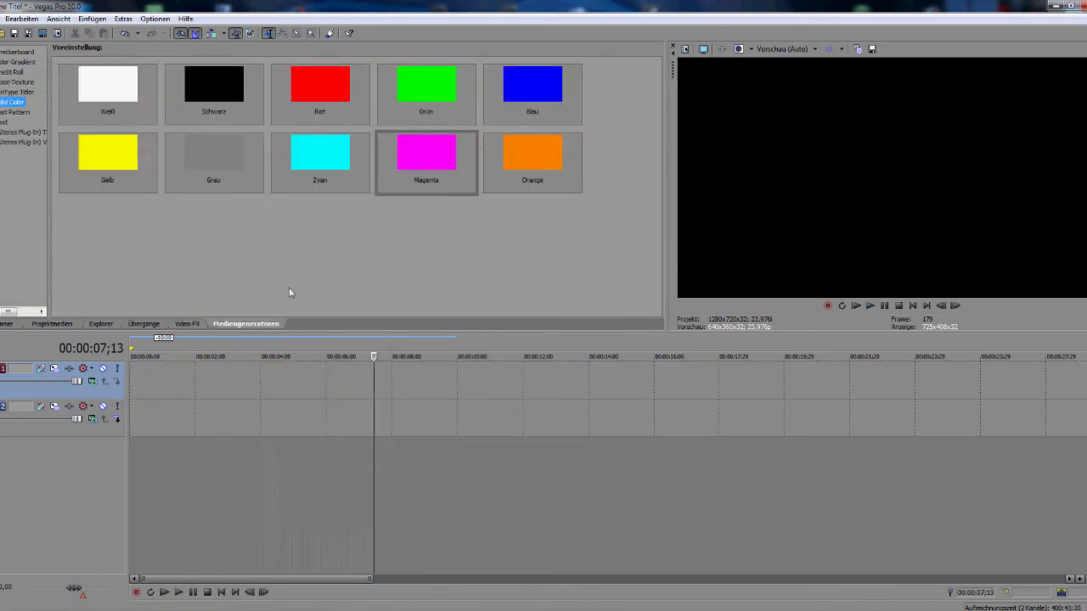
{"action": "left_click_drag", "start_coordinate": [108, 89], "coordinate": [127, 420]}
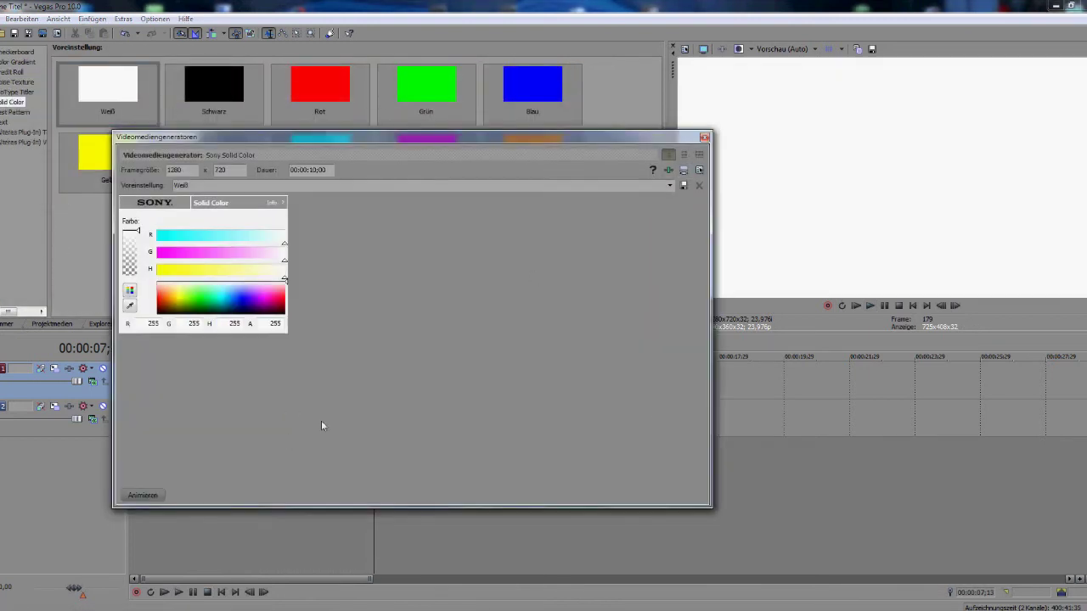
{"action": "left_click", "coordinate": [704, 137]}
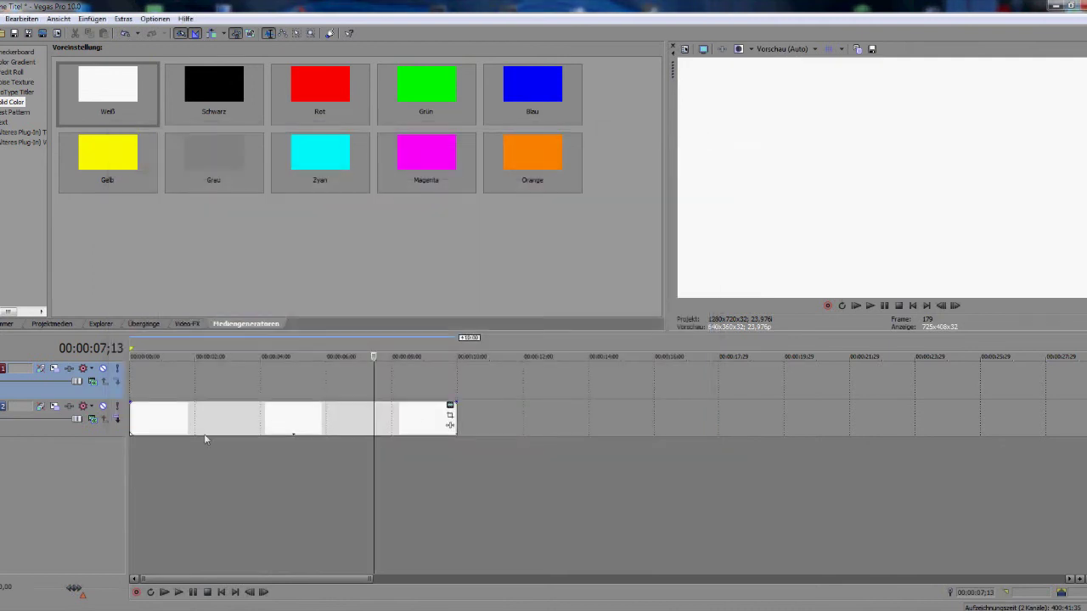
- Insert another empty video track above the white event
{"action": "right_click", "coordinate": [486, 391]}
{"action": "left_click", "coordinate": [518, 403]}
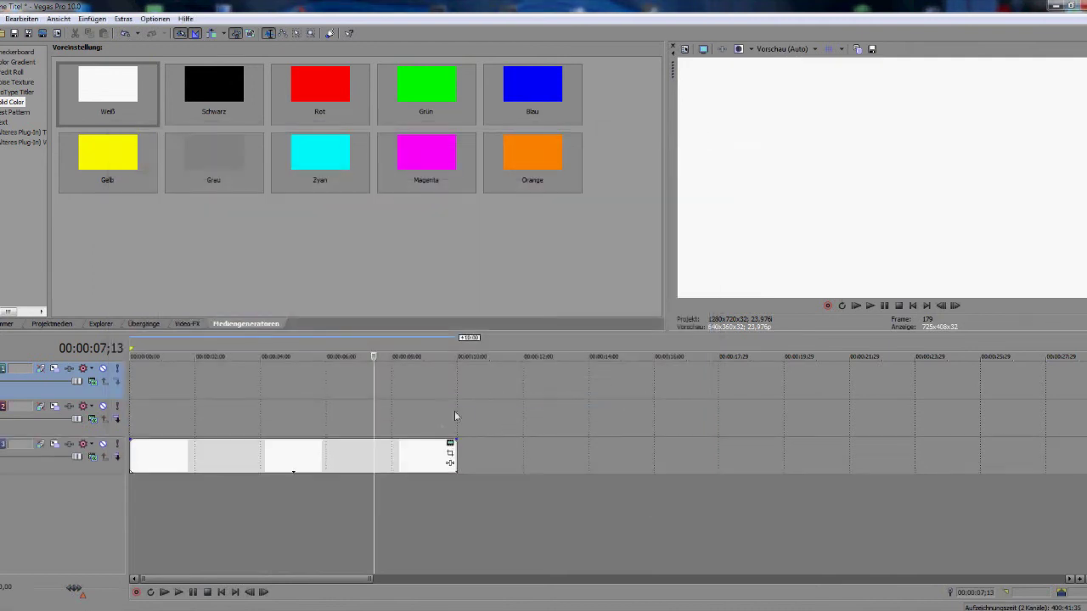
- Switch to Windows Media Player and replay the falling-text part of the reference video from slightly earlier
{"action": "key", "text": "alt+Tab"}
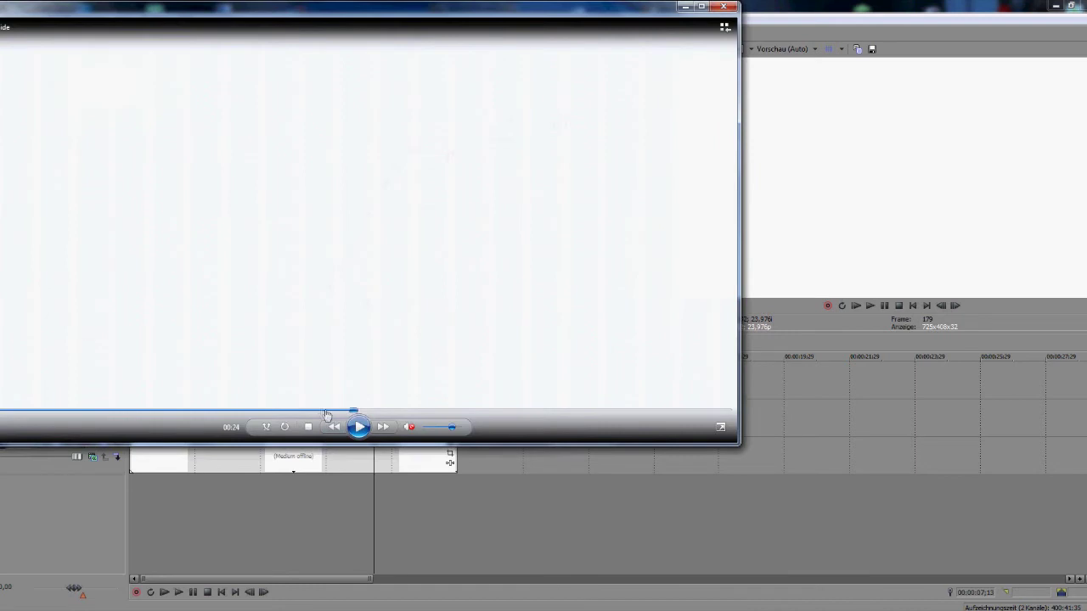
{"action": "left_click", "coordinate": [315, 411]}
{"action": "left_click", "coordinate": [360, 428]}
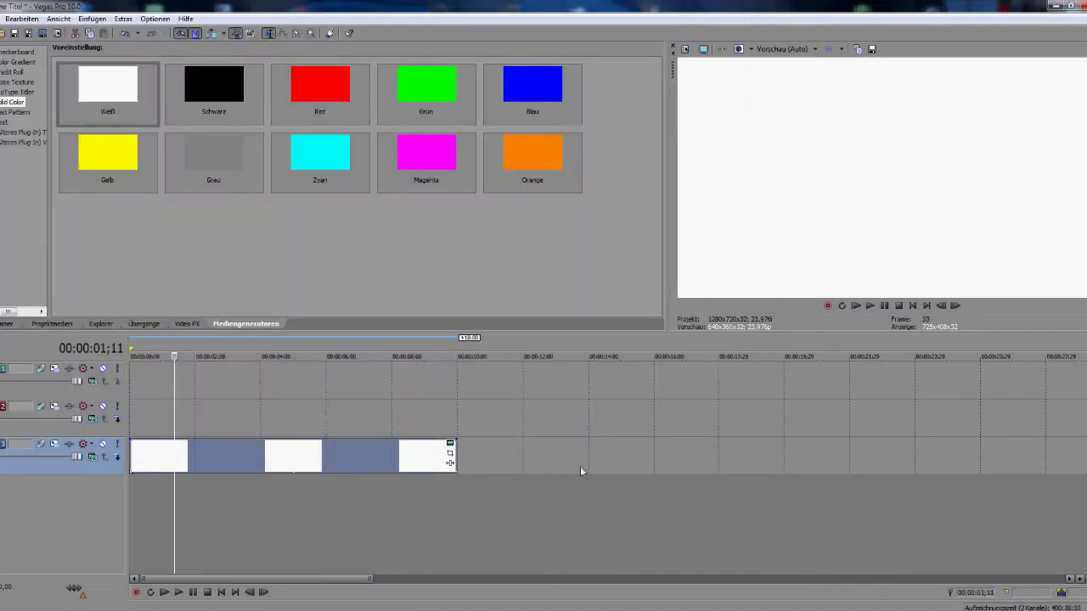
{"action": "left_click", "coordinate": [196, 457]}
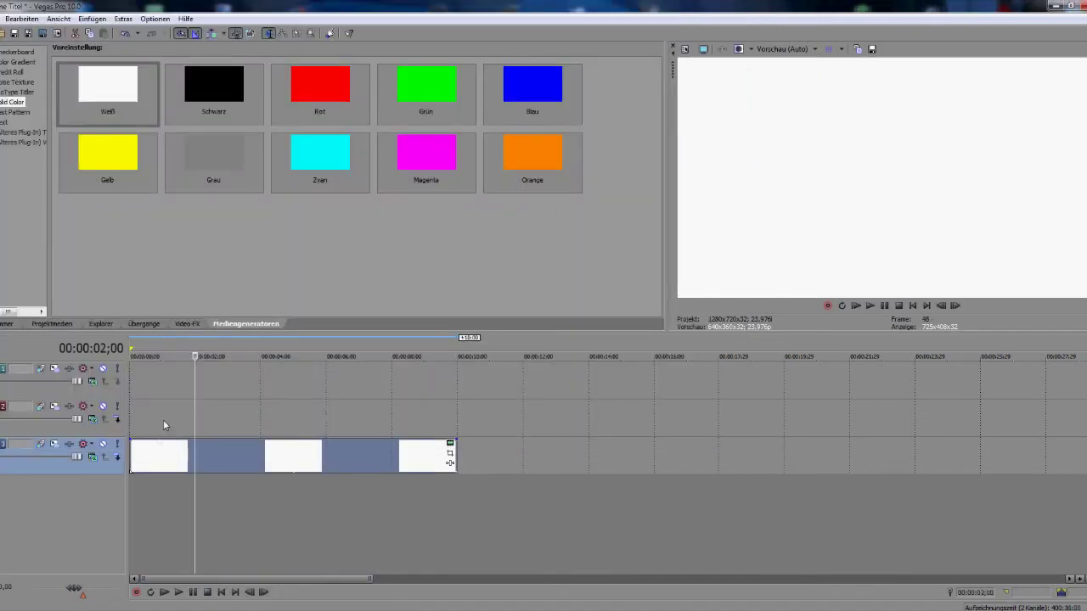
{"action": "left_click", "coordinate": [143, 473]}
{"action": "right_click", "coordinate": [434, 413]}
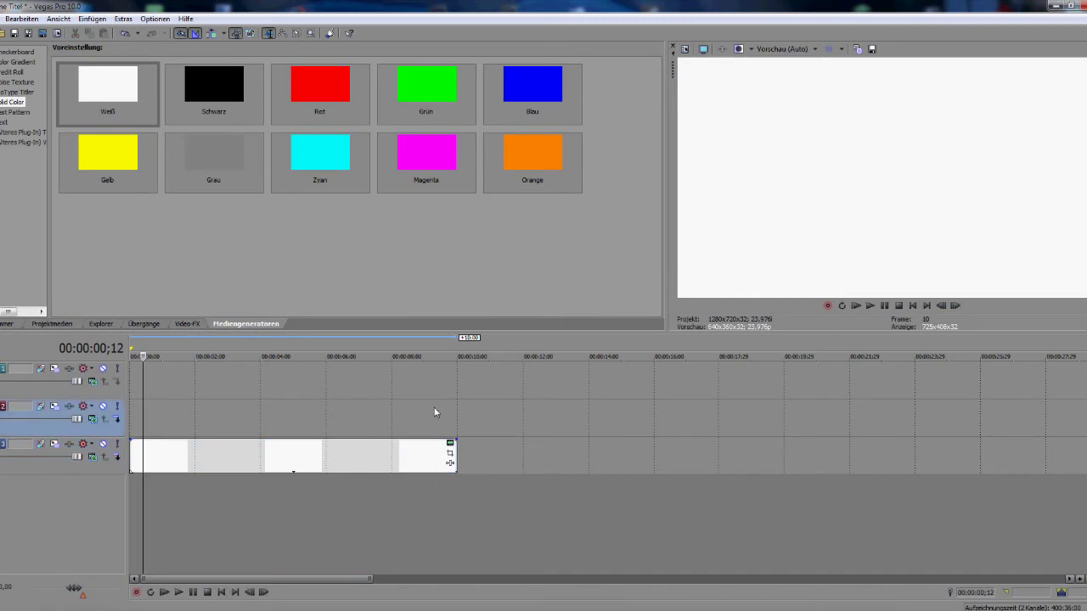
{"action": "left_click", "coordinate": [180, 426]}
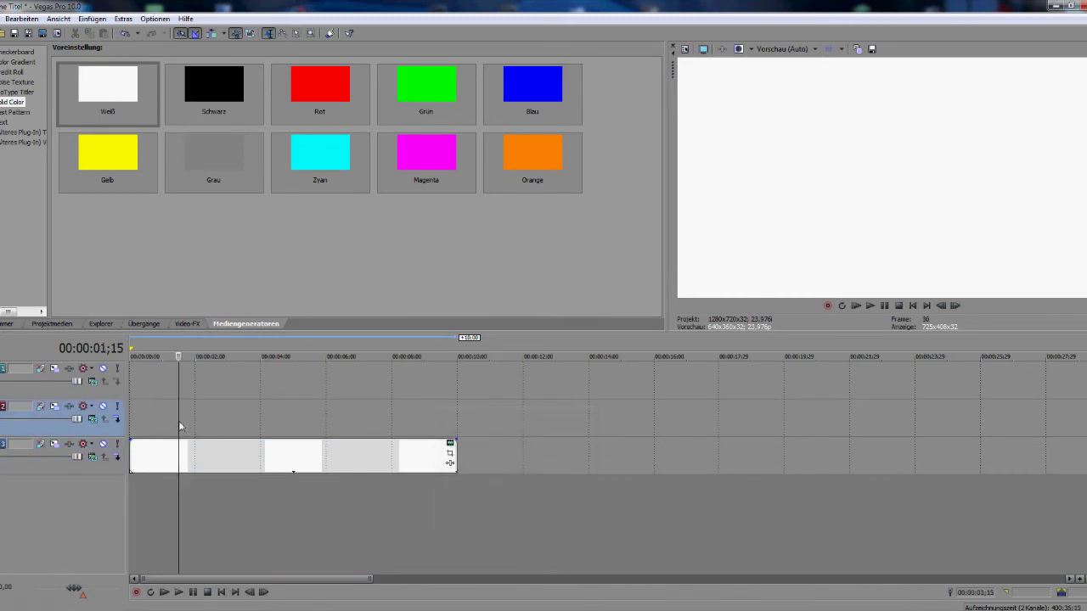
{"action": "left_click", "coordinate": [155, 427]}
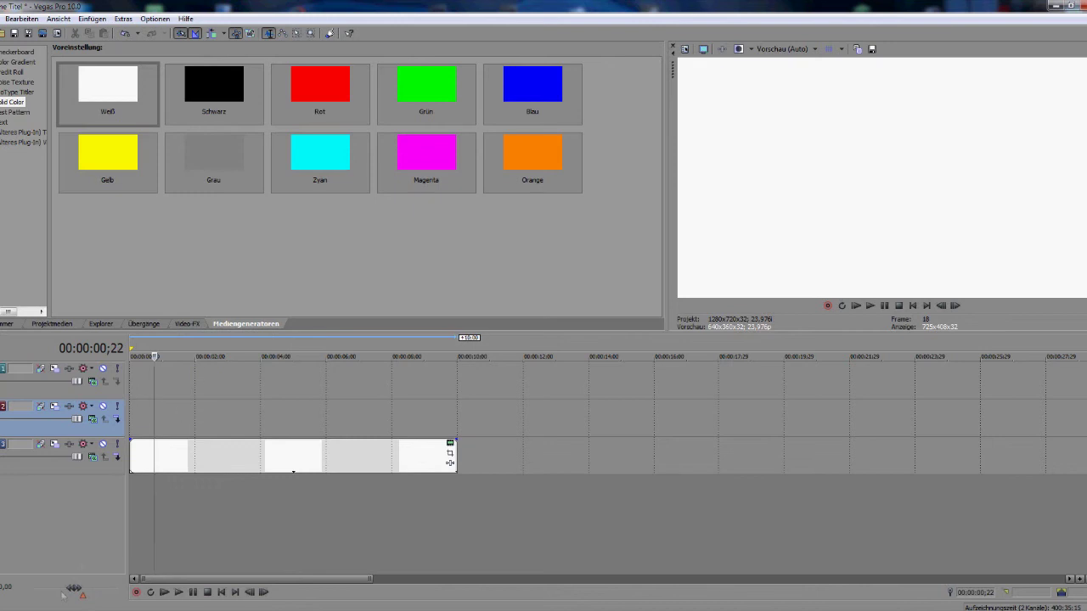
- Examine the stacked text arrangement in the reference video in Windows Media Player, and return to the Vegas Pro timeline
{"action": "mouse_move", "coordinate": [102, 607]}
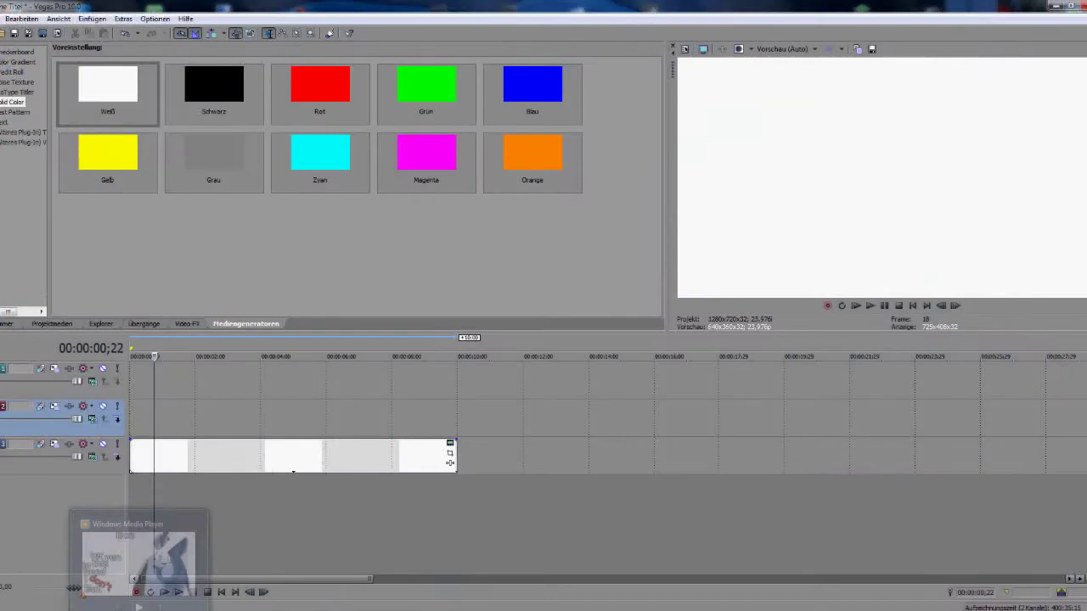
{"action": "left_click", "coordinate": [135, 607]}
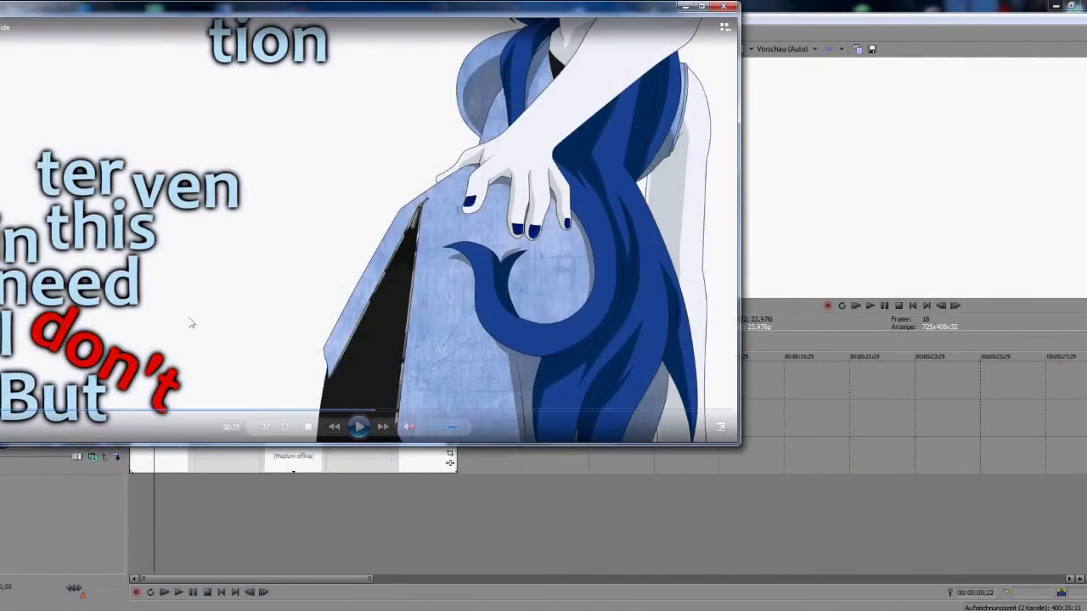
{"action": "left_click", "coordinate": [169, 466]}
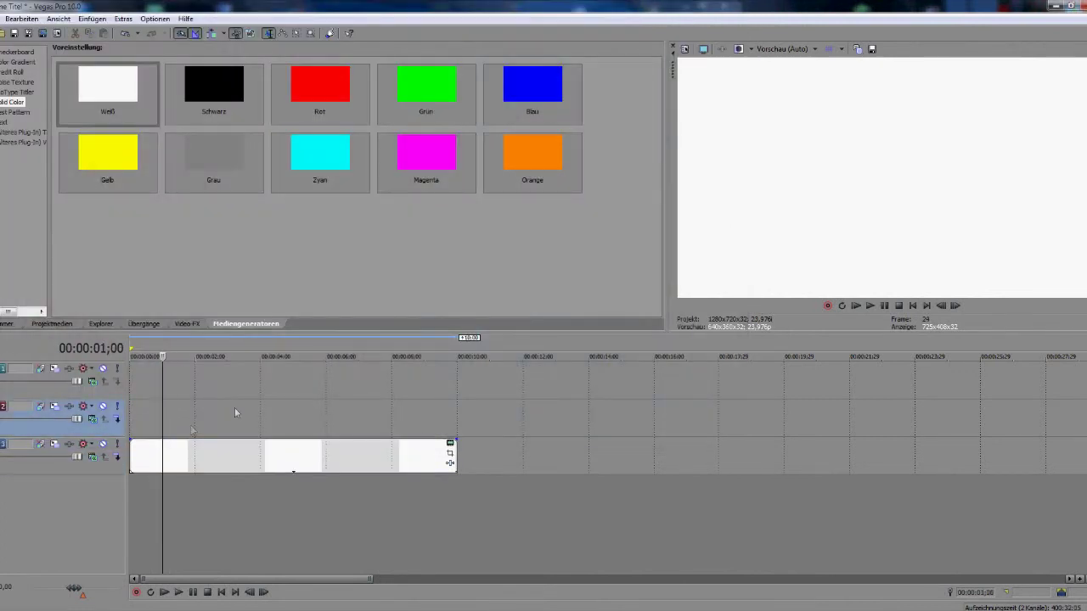
{"action": "left_click", "coordinate": [194, 412]}
{"action": "left_click", "coordinate": [174, 415]}
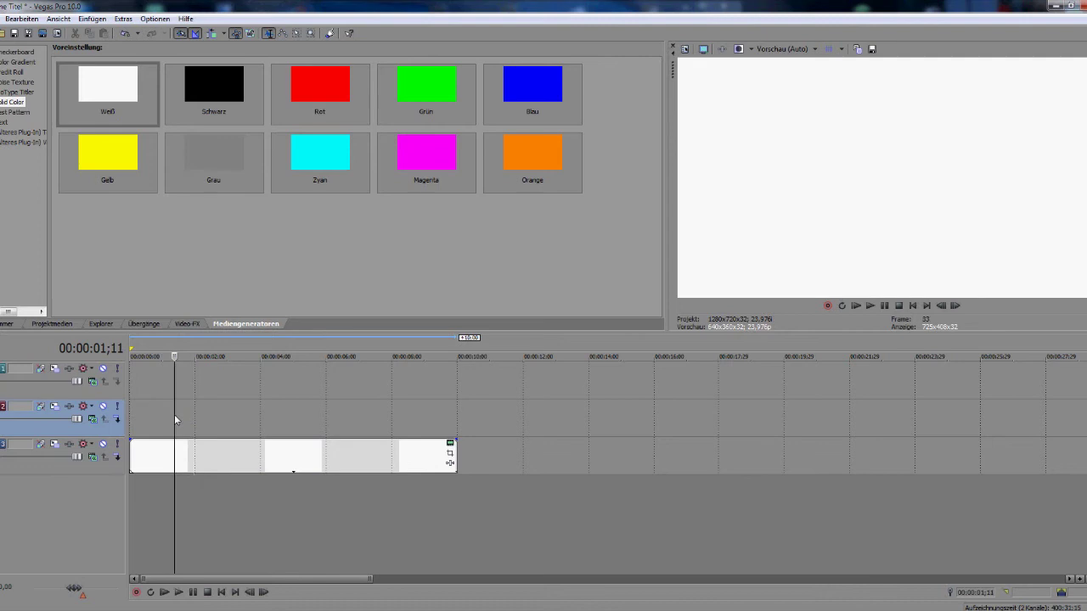
- Insert two more empty video tracks above the white background event
{"action": "right_click", "coordinate": [223, 384]}
{"action": "left_click", "coordinate": [344, 382]}
{"action": "left_click", "coordinate": [344, 378]}
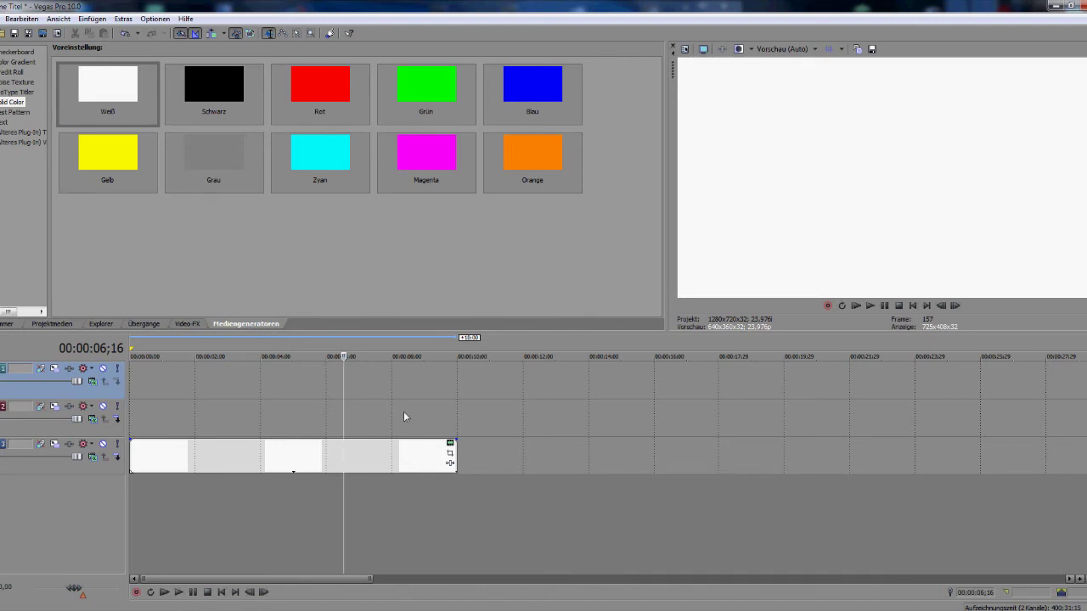
{"action": "right_click", "coordinate": [467, 391]}
{"action": "left_click", "coordinate": [513, 414]}
{"action": "right_click", "coordinate": [488, 388]}
{"action": "left_click", "coordinate": [519, 409]}
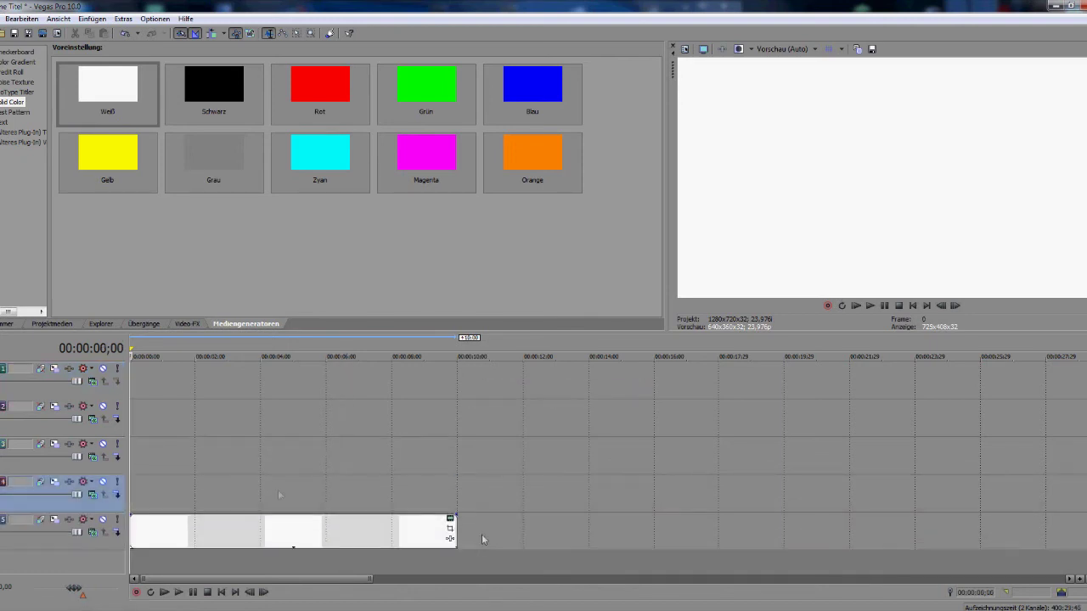
- Insert a text event reading "worddddd" at the start of the track directly above the white background
{"action": "left_click", "coordinate": [156, 529]}
{"action": "left_click", "coordinate": [272, 528]}
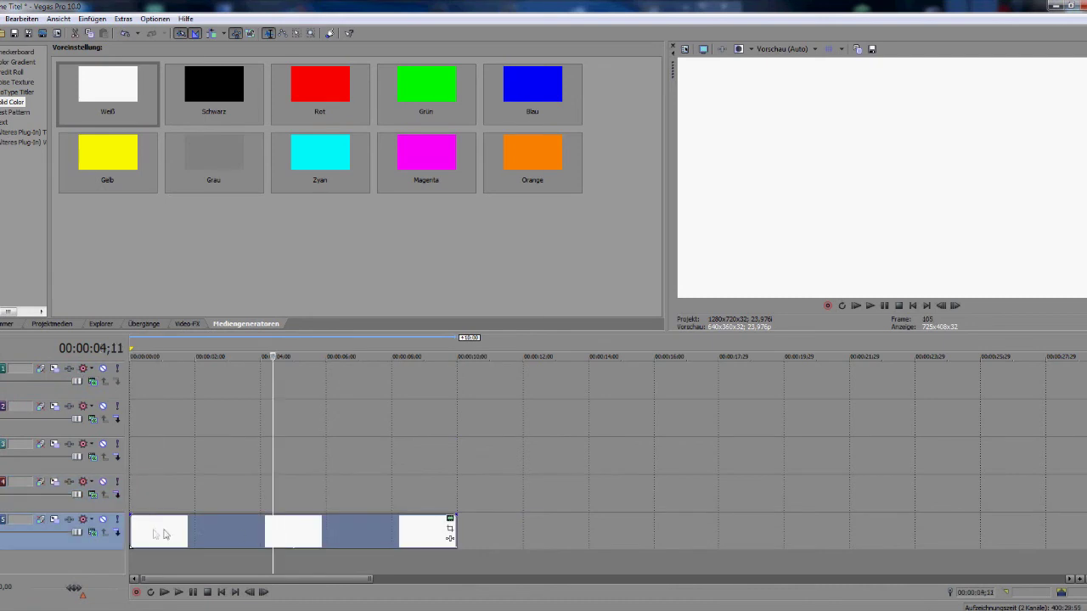
{"action": "left_click", "coordinate": [153, 528]}
{"action": "left_click", "coordinate": [131, 524]}
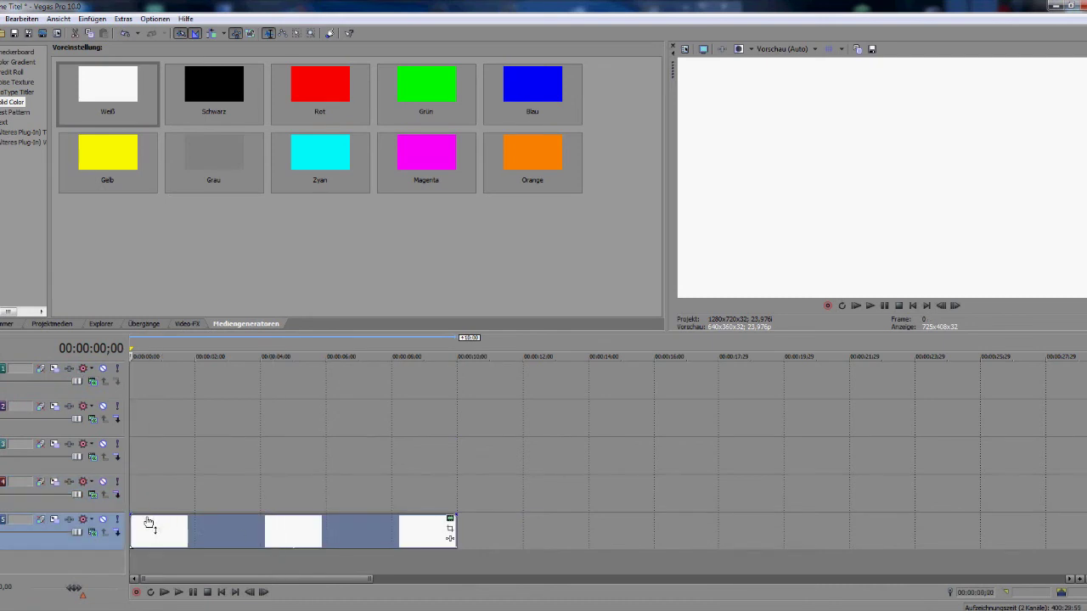
{"action": "right_click", "coordinate": [153, 489]}
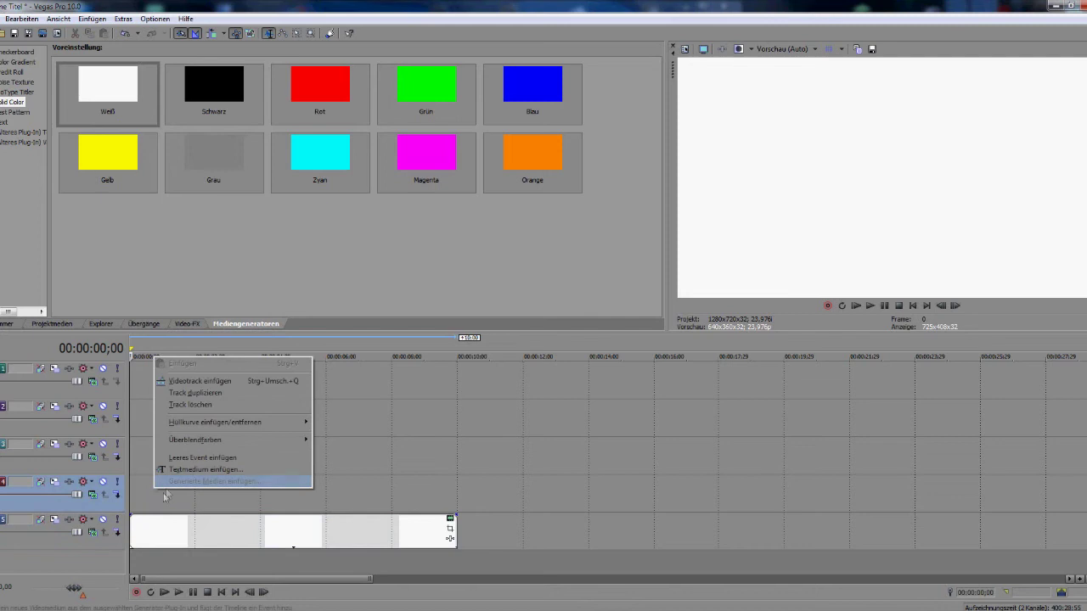
{"action": "left_click", "coordinate": [204, 477]}
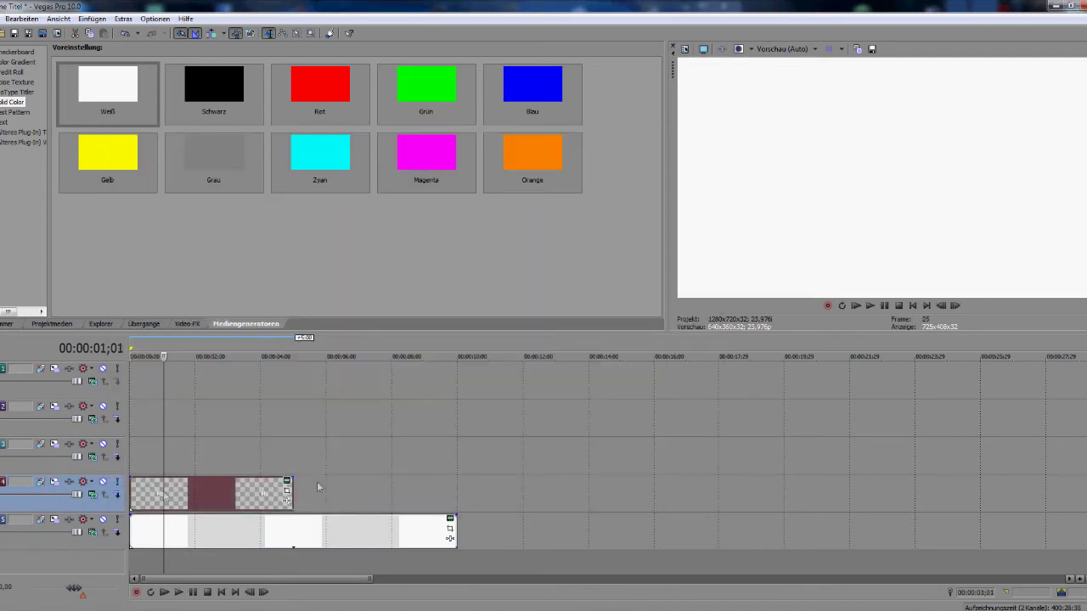
{"action": "left_click", "coordinate": [287, 485]}
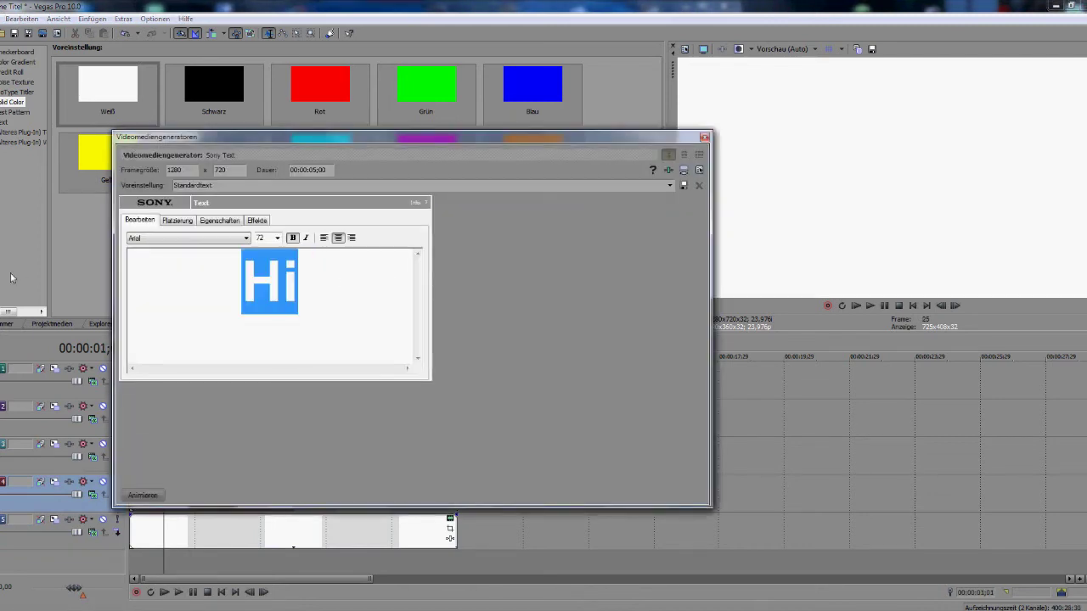
{"action": "type", "text": "wordddd"}
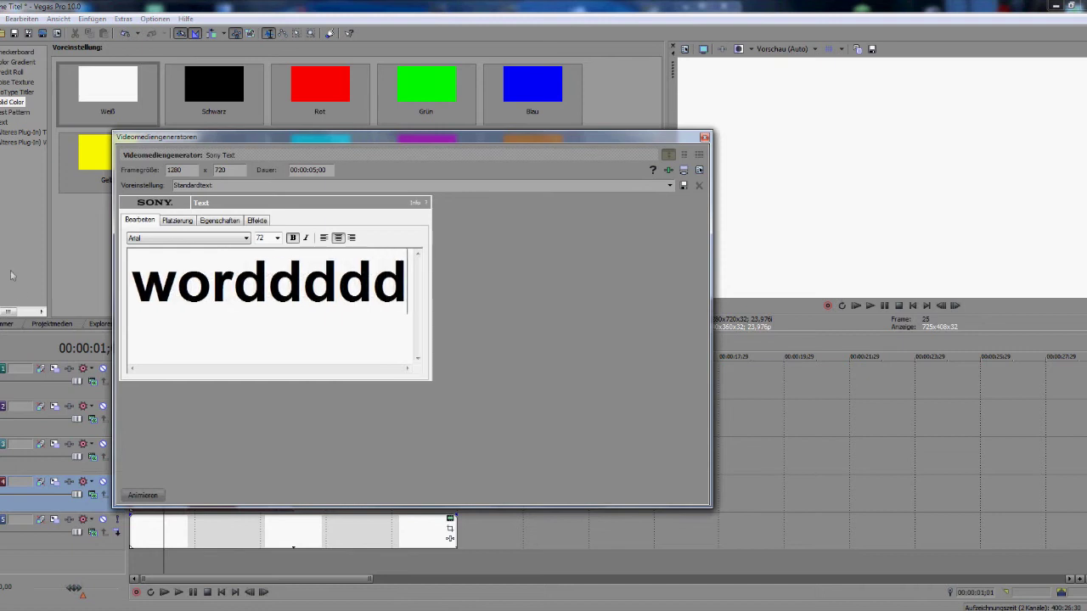
{"action": "left_click", "coordinate": [177, 220]}
{"action": "left_click", "coordinate": [704, 137]}
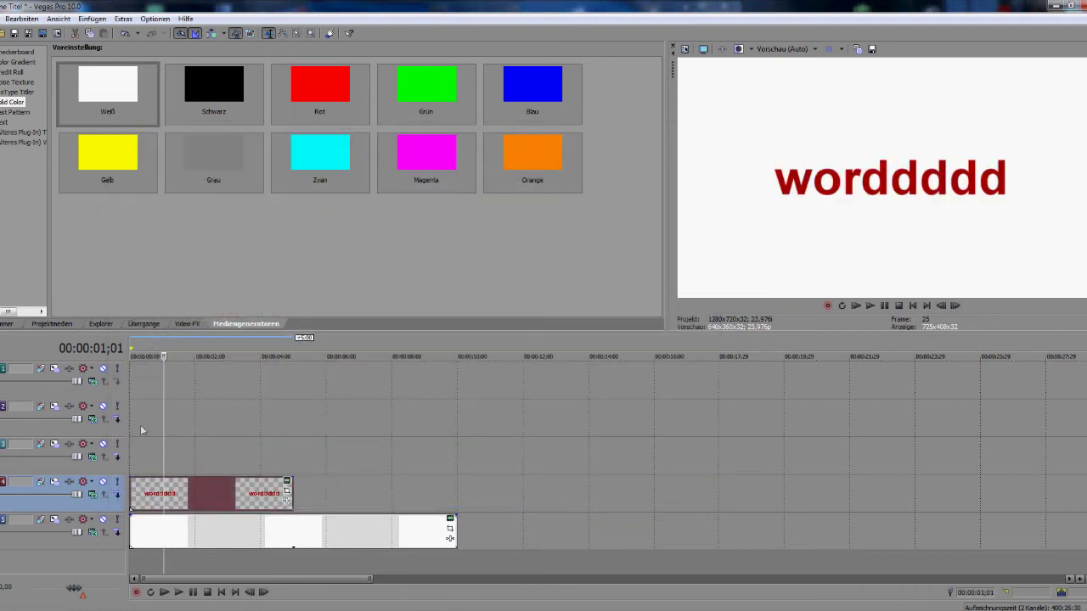
- Open the text event's Event-Panorama/Cropping settings and apply the 16:9 Breitbild-TV-Bildseitenverhältnis preset
{"action": "left_click", "coordinate": [153, 501]}
{"action": "scroll", "coordinate": [153, 501], "scroll_direction": "up", "scroll_amount": 4}
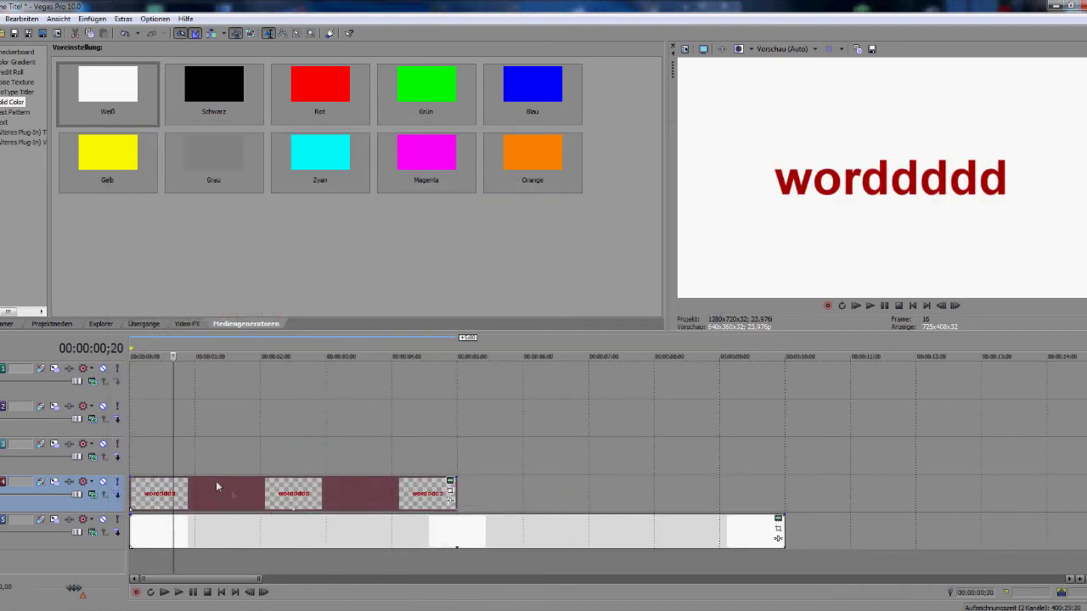
{"action": "left_click", "coordinate": [450, 496]}
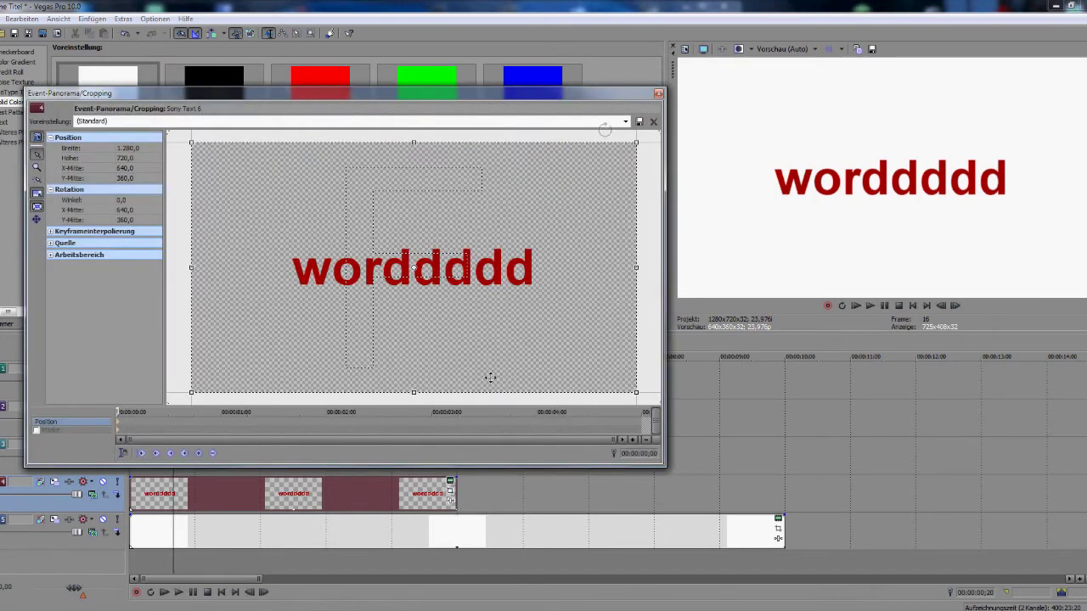
{"action": "left_click", "coordinate": [625, 122]}
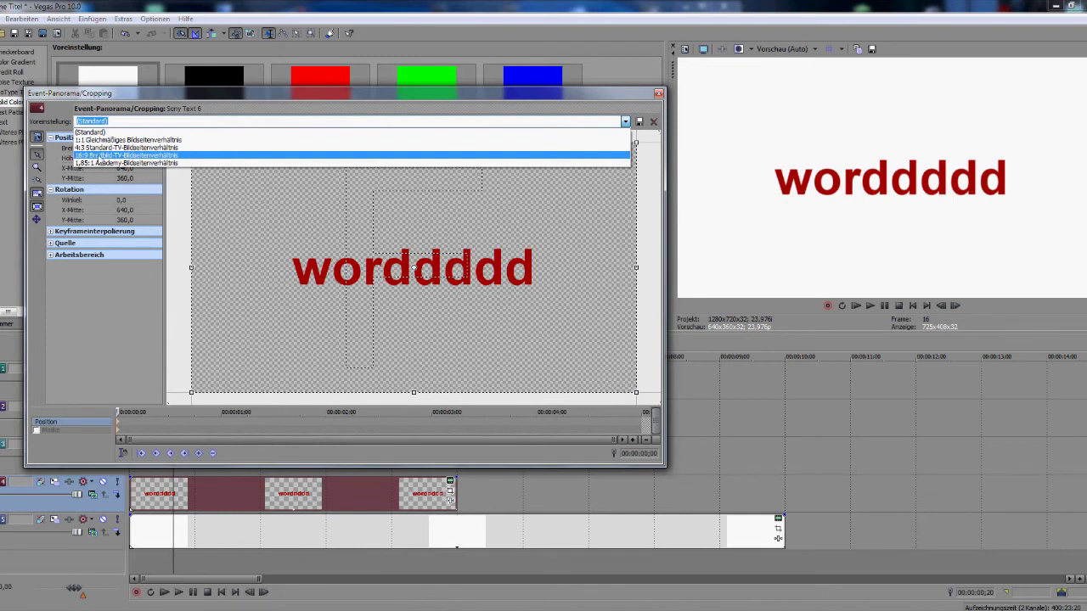
{"action": "left_click", "coordinate": [99, 156]}
- Try the 1:1 Gleichmäßiges Bildseitenverhältnis preset on the text event and shrink the crop frame slightly
{"action": "left_click", "coordinate": [119, 121]}
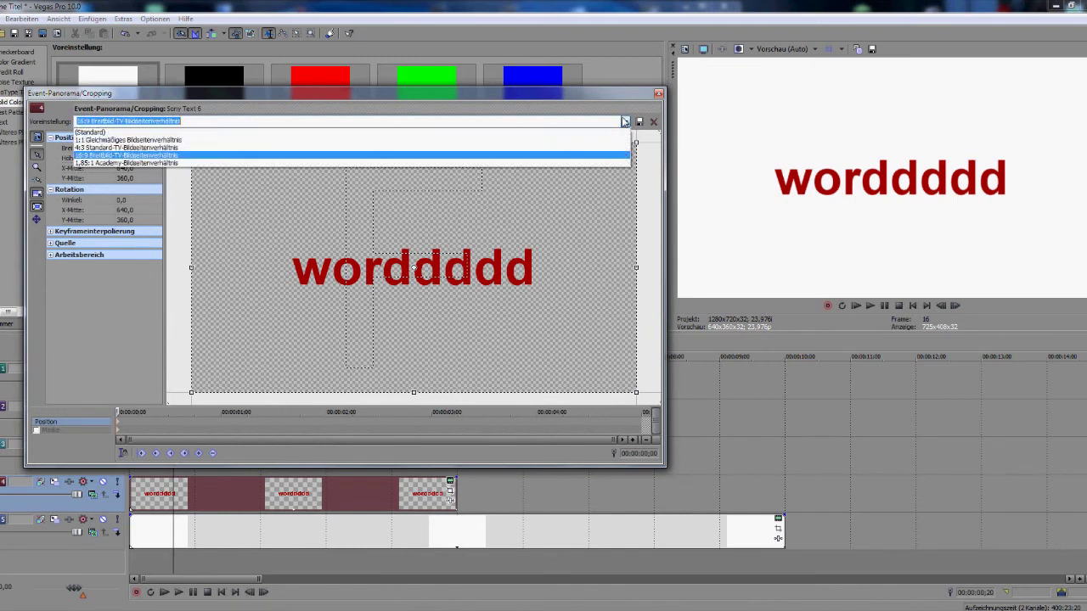
{"action": "left_click", "coordinate": [119, 140]}
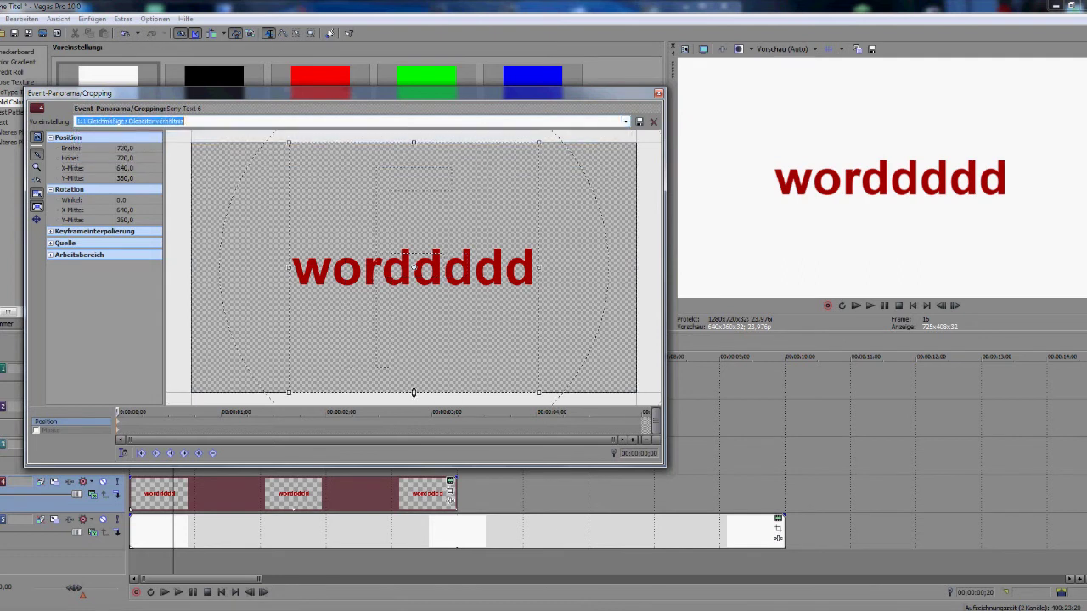
{"action": "mouse_move", "coordinate": [414, 392]}
{"action": "left_mouse_down"}
{"action": "mouse_move", "coordinate": [404, 308]}
{"action": "mouse_move", "coordinate": [403, 396]}
{"action": "mouse_move", "coordinate": [411, 313]}
{"action": "mouse_move", "coordinate": [404, 382]}
{"action": "left_mouse_up"}
- Apply the 16:9 Breitbild-TV-Bildseitenverhältnis preset again and enlarge the crop frame to about 1606 × 903
{"action": "left_click", "coordinate": [626, 122]}
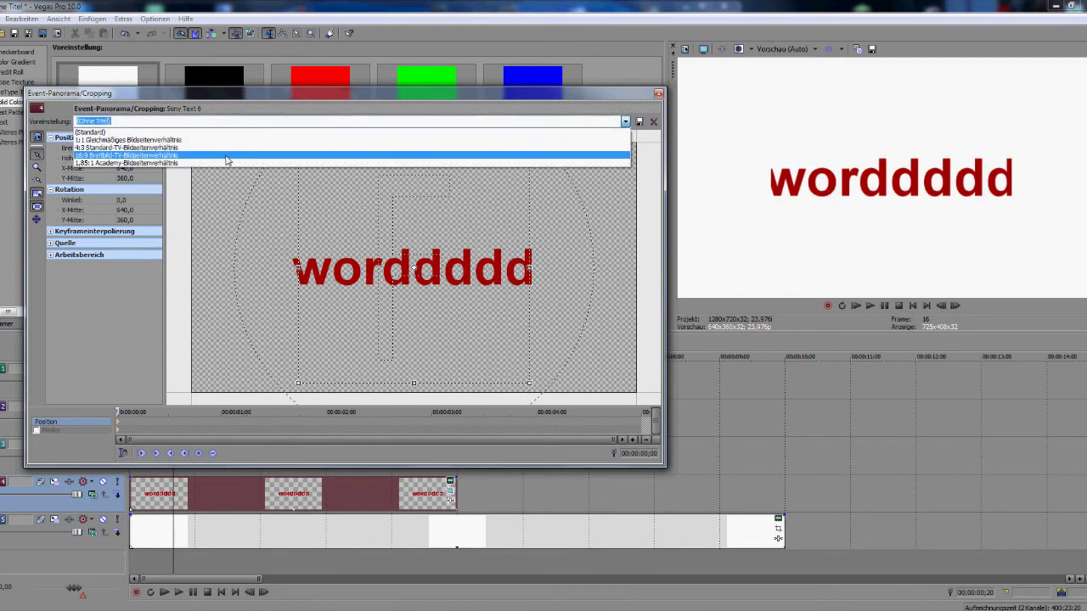
{"action": "left_click", "coordinate": [227, 157]}
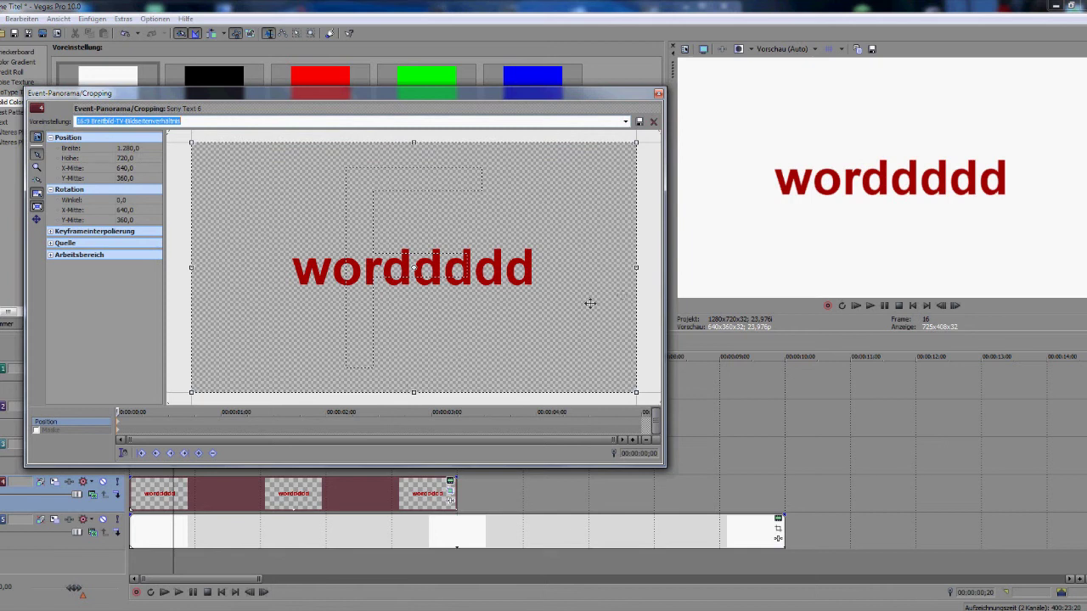
{"action": "mouse_move", "coordinate": [422, 390]}
{"action": "left_mouse_down"}
{"action": "mouse_move", "coordinate": [413, 396]}
{"action": "mouse_move", "coordinate": [408, 347]}
{"action": "mouse_move", "coordinate": [418, 304]}
{"action": "mouse_move", "coordinate": [412, 399]}
{"action": "left_mouse_up"}
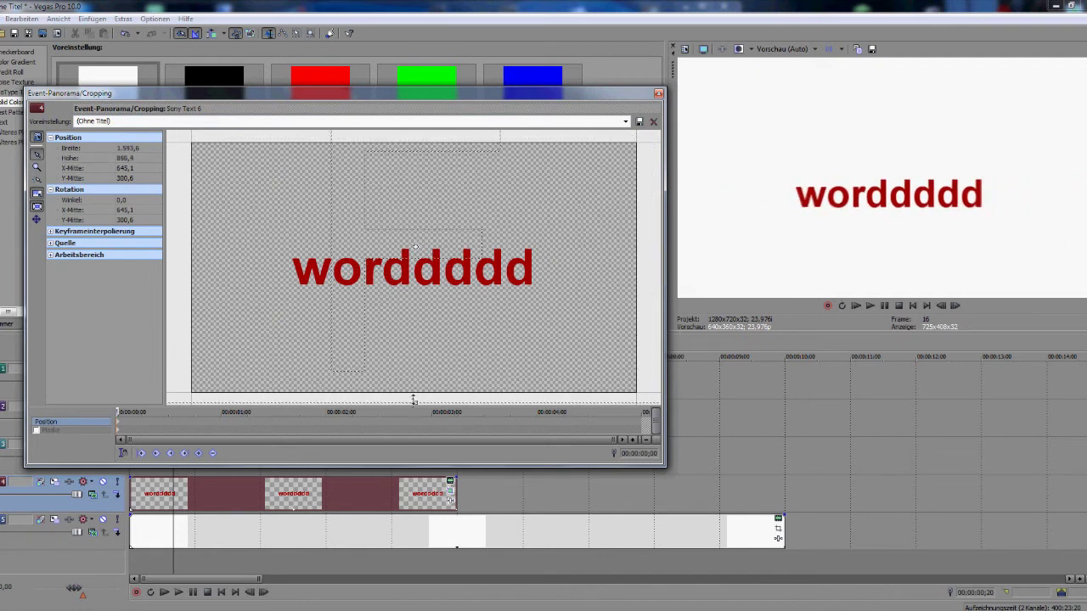
- Move the crop frame's centre to about X 1072, Y -8 so the text sits in the picture's lower-left corner
{"action": "left_click_drag", "start_coordinate": [410, 244], "coordinate": [510, 161]}
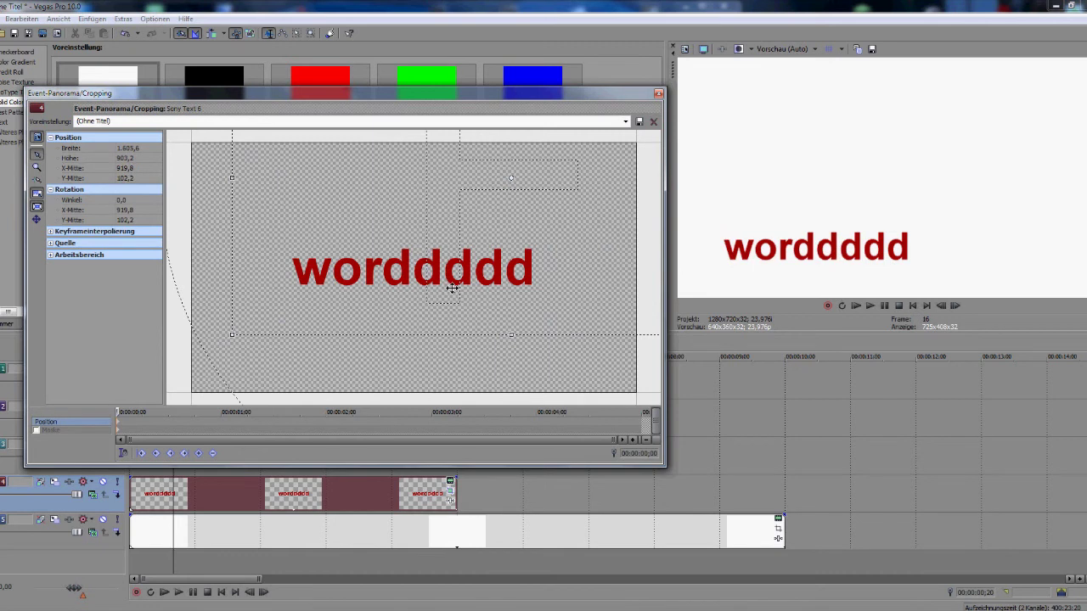
{"action": "left_click_drag", "start_coordinate": [437, 324], "coordinate": [492, 270]}
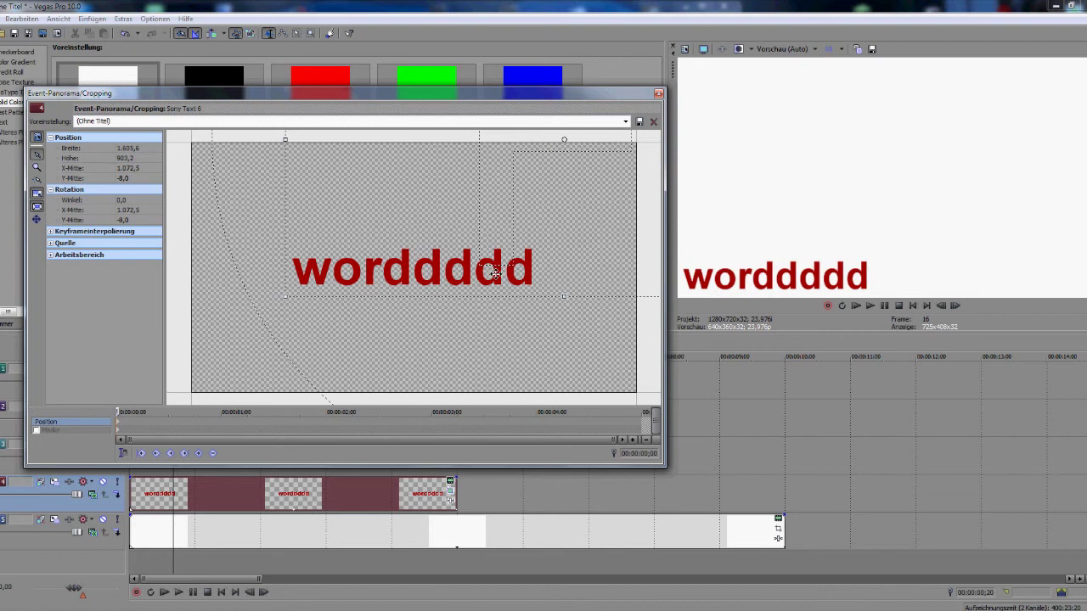
{"action": "left_click", "coordinate": [658, 94]}
- Copy the text event to the start of the track above it as a new copy of the source medium
{"action": "scroll", "coordinate": [161, 485], "scroll_direction": "down", "scroll_amount": 2}
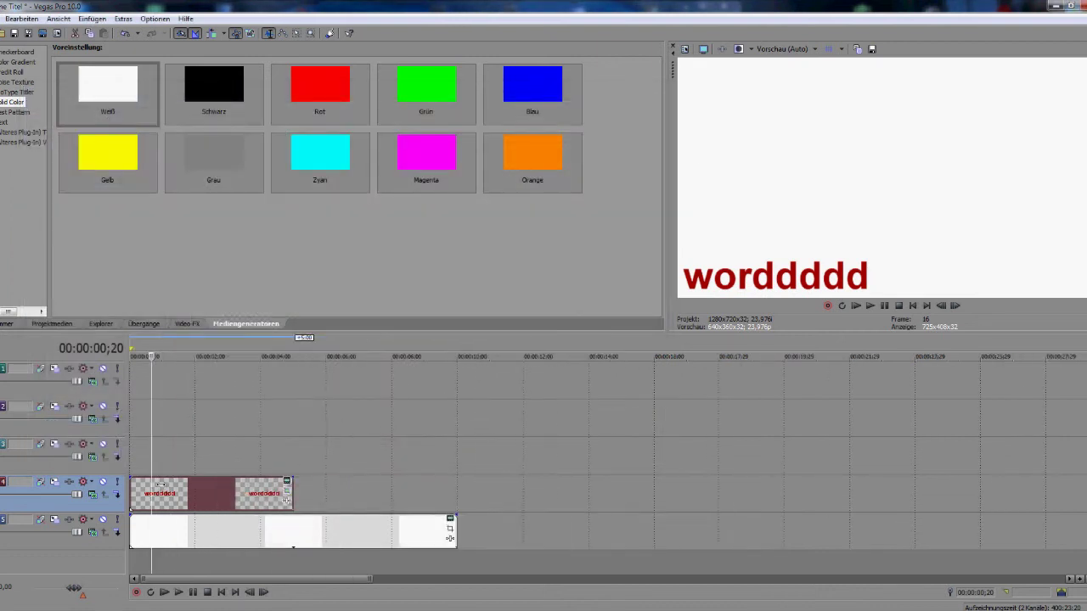
{"action": "left_click", "coordinate": [182, 493]}
{"action": "left_click", "coordinate": [152, 481]}
{"action": "left_click", "coordinate": [144, 466]}
{"action": "key", "text": "ctrl+v"}
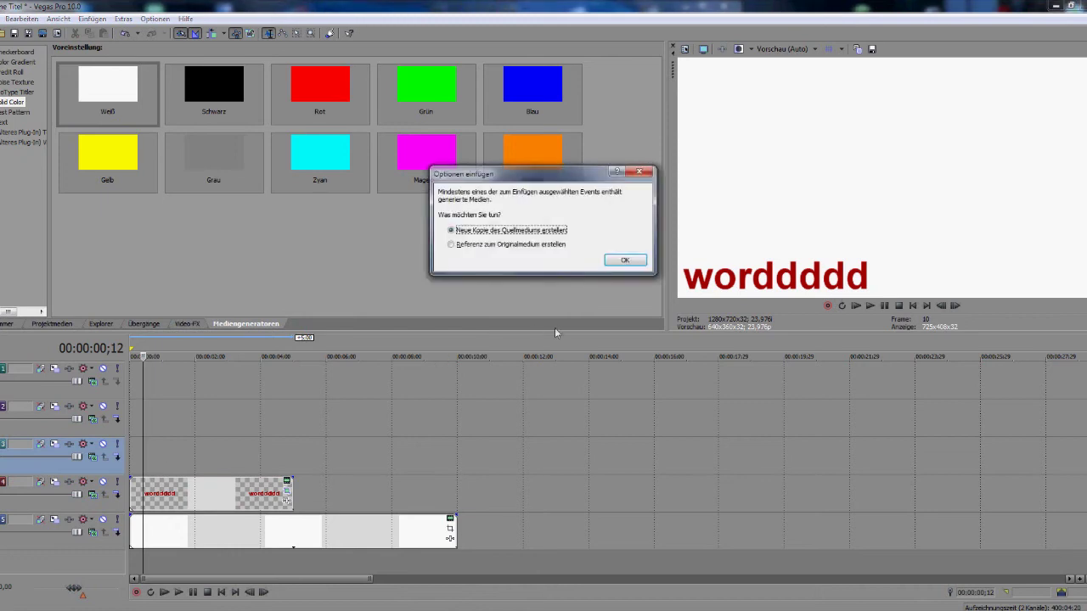
{"action": "left_click", "coordinate": [626, 260]}
{"action": "left_click_drag", "start_coordinate": [218, 458], "coordinate": [204, 458]}
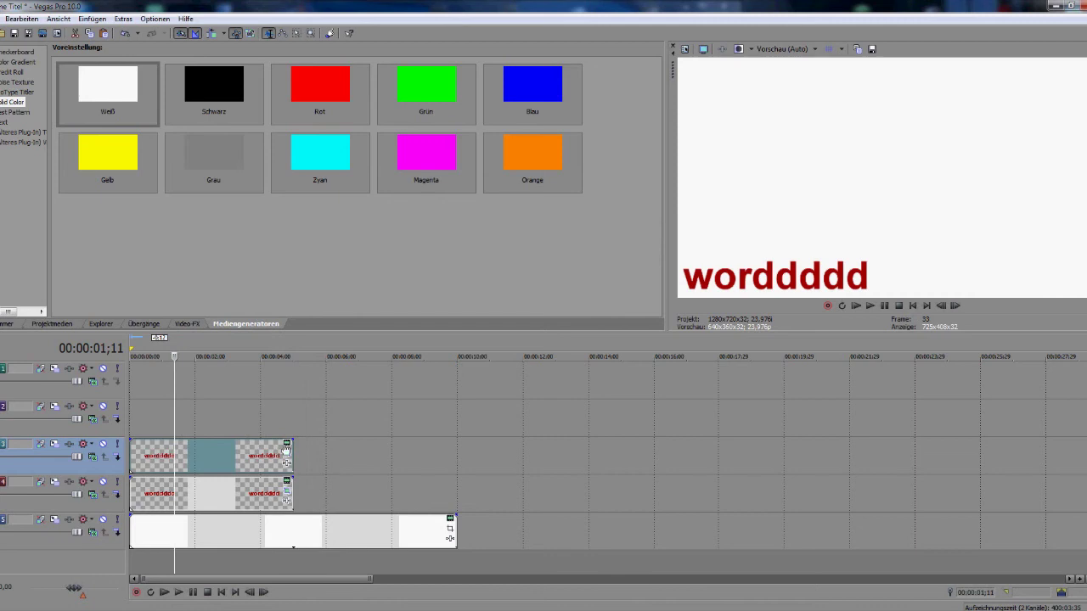
- Shift the copied event's crop frame so its text sits directly above the first text in the picture
{"action": "left_click", "coordinate": [287, 456]}
{"action": "left_click_drag", "start_coordinate": [291, 280], "coordinate": [310, 308]}
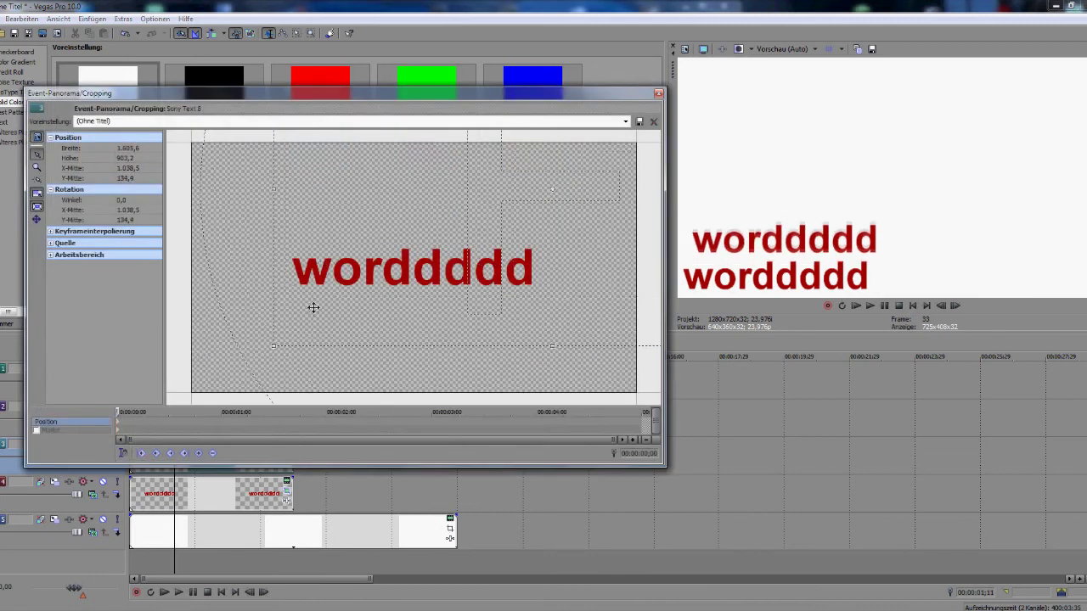
{"action": "left_click", "coordinate": [658, 93]}
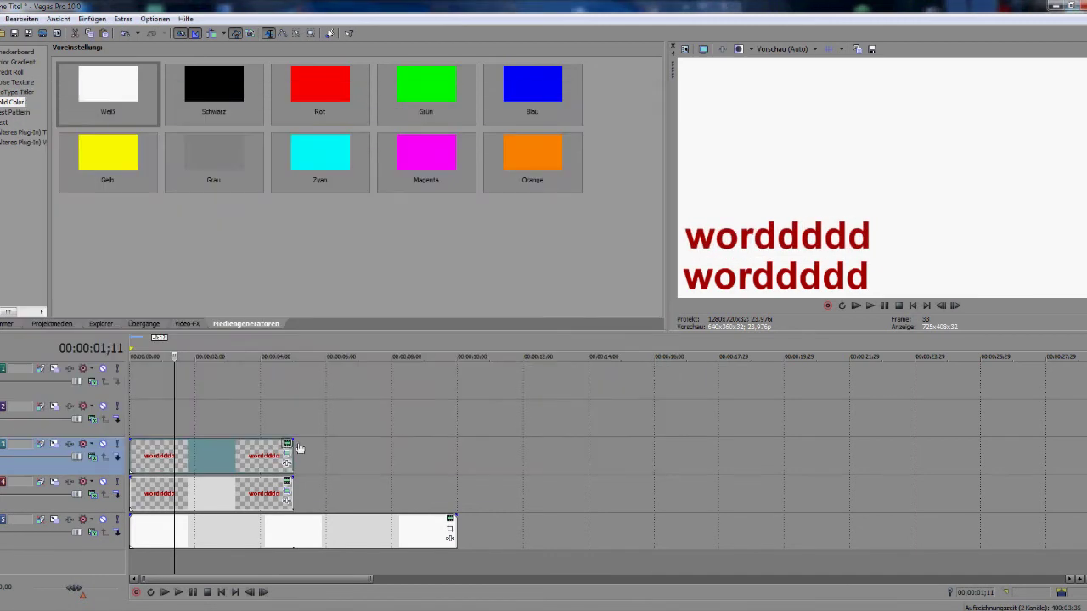
- Replace the text of the copied event on the third track with "take"
{"action": "left_click", "coordinate": [287, 443]}
{"action": "left_click_drag", "start_coordinate": [409, 314], "coordinate": [43, 309]}
{"action": "key", "text": "BackSpace"}
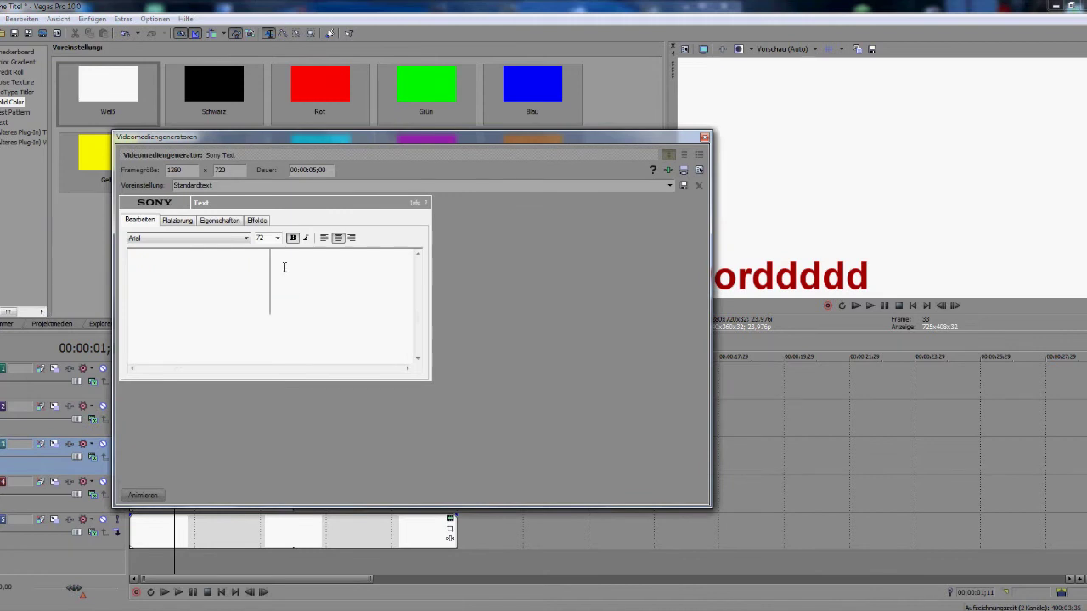
{"action": "type", "text": "take"}
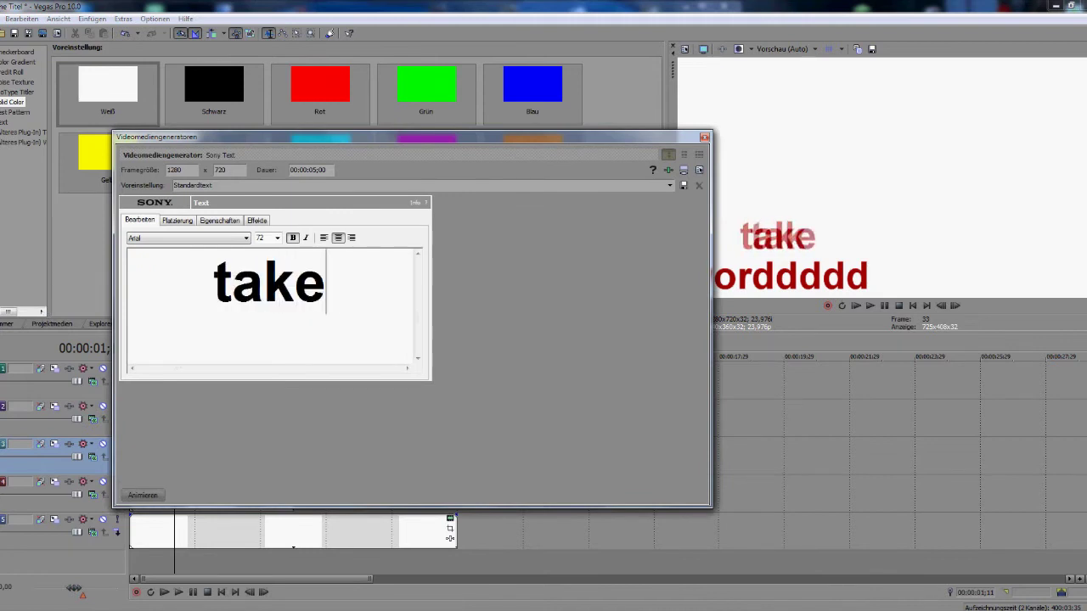
- Colour the word "take" blue and shift its crop frame so it sits left-aligned directly on top of "worddddd"
{"action": "left_click", "coordinate": [222, 222]}
{"action": "left_click", "coordinate": [210, 287]}
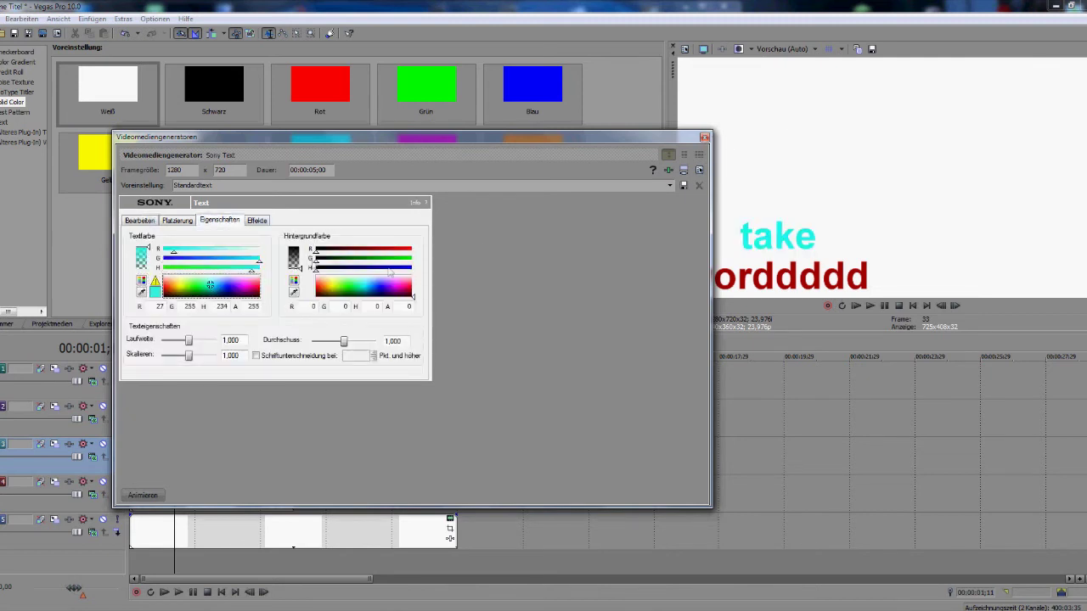
{"action": "left_click", "coordinate": [222, 286]}
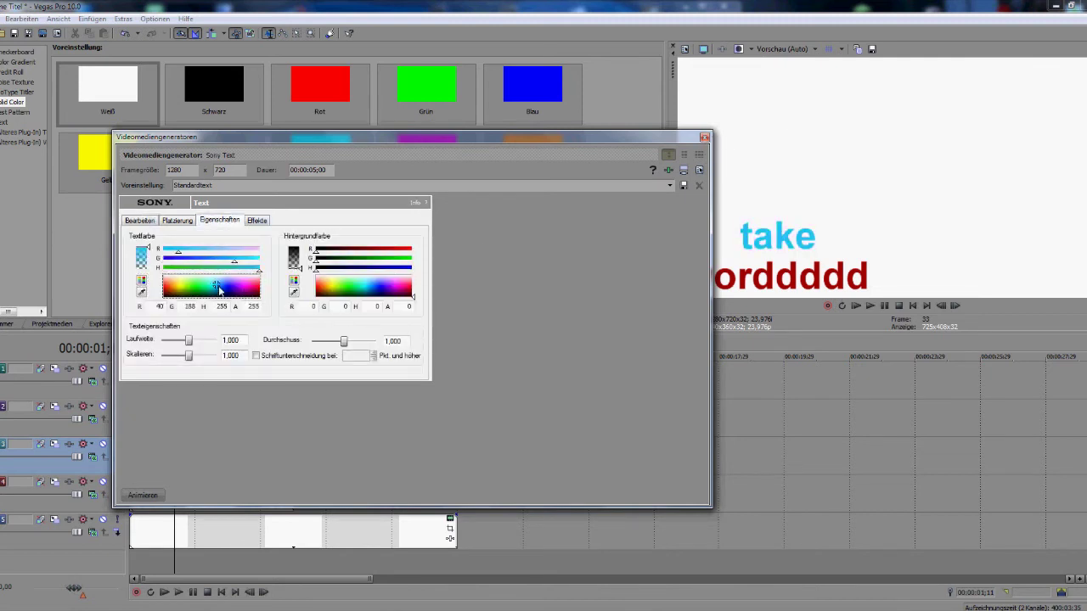
{"action": "left_click", "coordinate": [704, 136]}
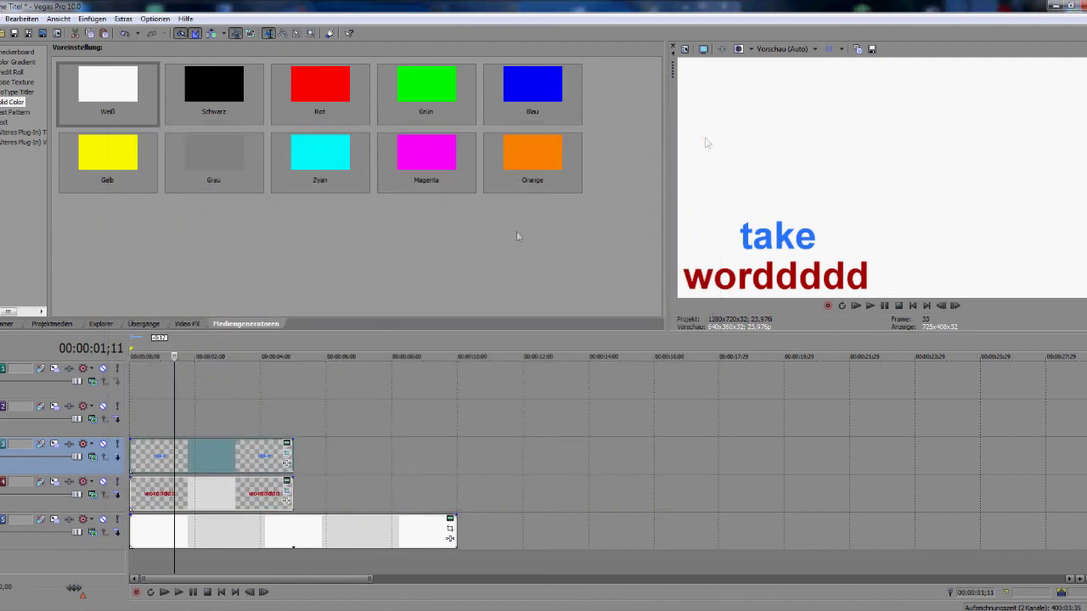
{"action": "left_click", "coordinate": [287, 456]}
{"action": "left_click_drag", "start_coordinate": [394, 264], "coordinate": [507, 212]}
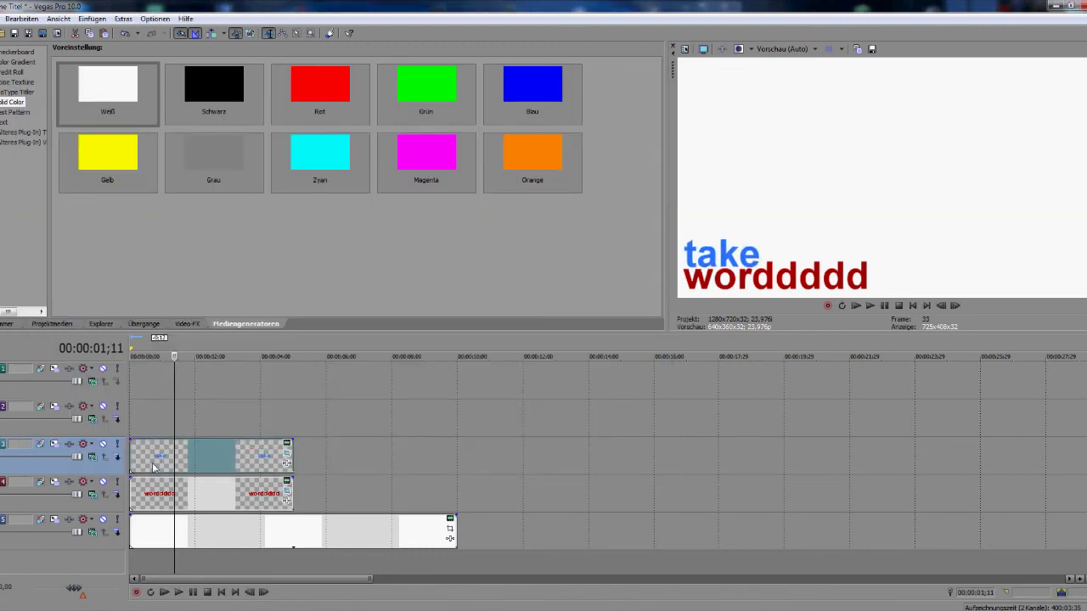
- Copy the "take" event to the start of the track above it and change the copy's text to "into"
{"action": "right_click", "coordinate": [182, 455]}
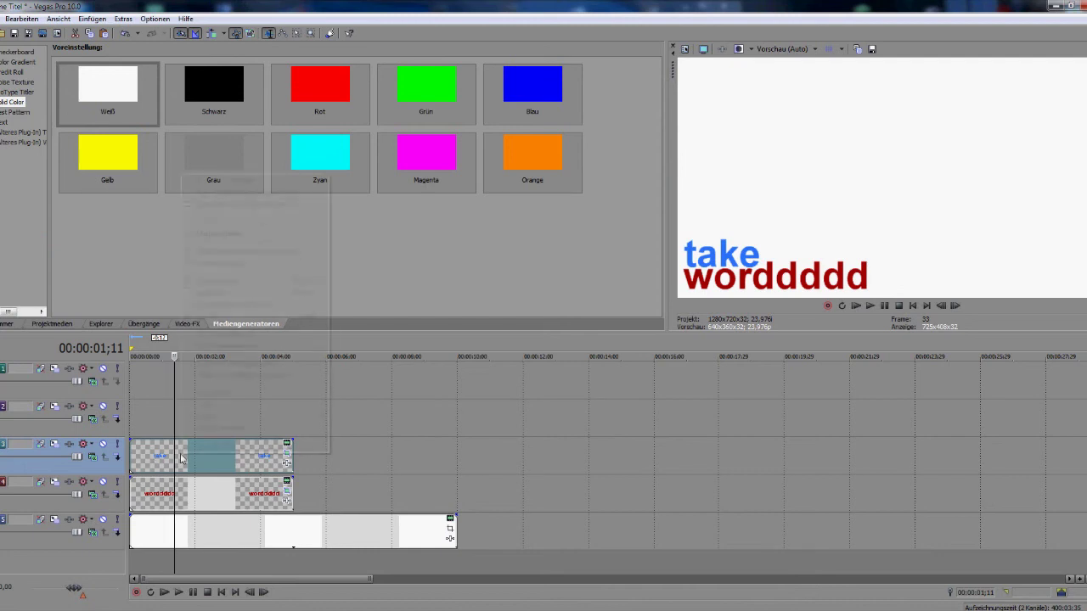
{"action": "left_click", "coordinate": [163, 464]}
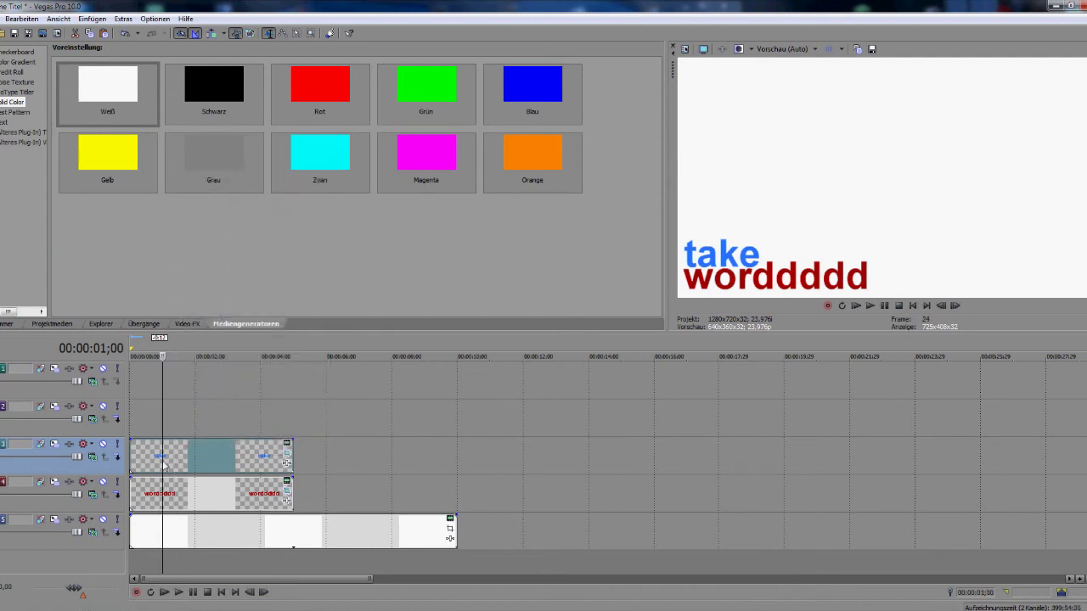
{"action": "left_click", "coordinate": [133, 417]}
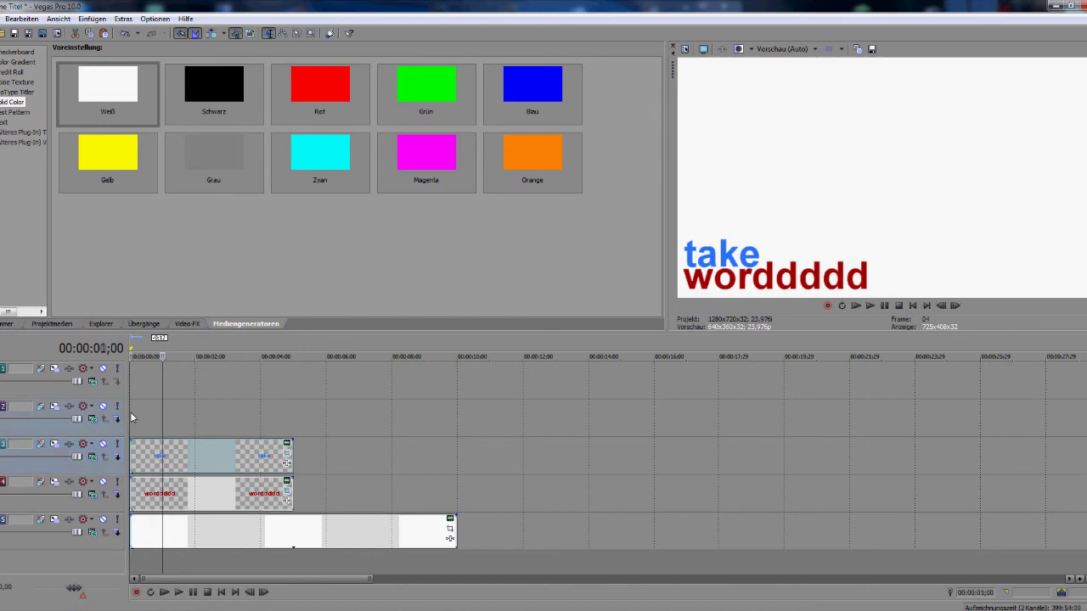
{"action": "key", "text": "ctrl+v"}
{"action": "key", "text": "Return"}
{"action": "left_click", "coordinate": [268, 412]}
{"action": "left_click", "coordinate": [287, 406]}
{"action": "type", "text": "into"}
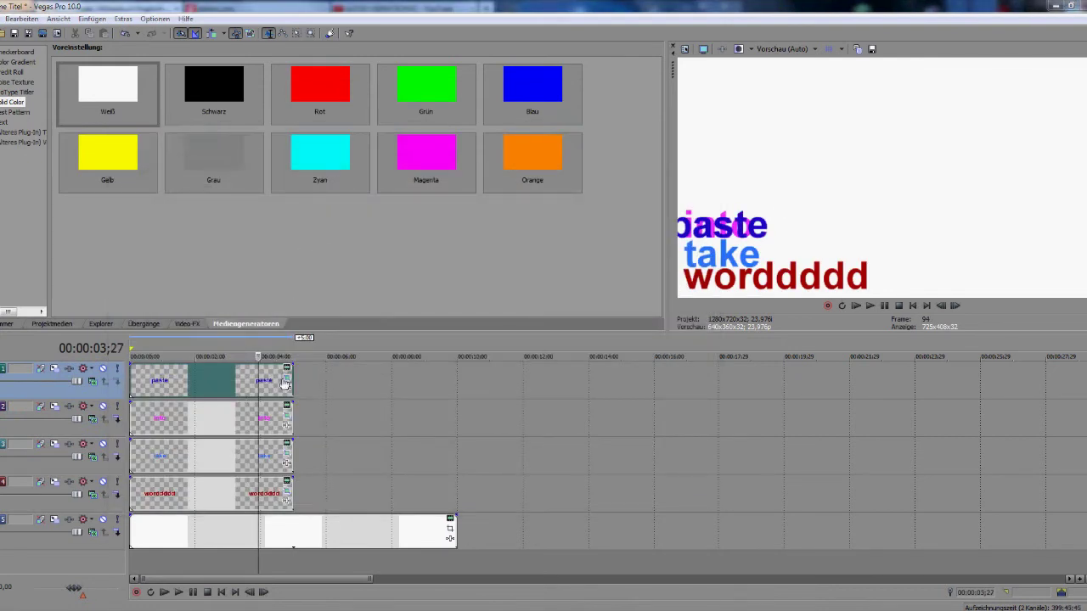
- Shift the "paste" event's crop frame so its word sits left-aligned directly above "into" in the picture
{"action": "left_click", "coordinate": [284, 382]}
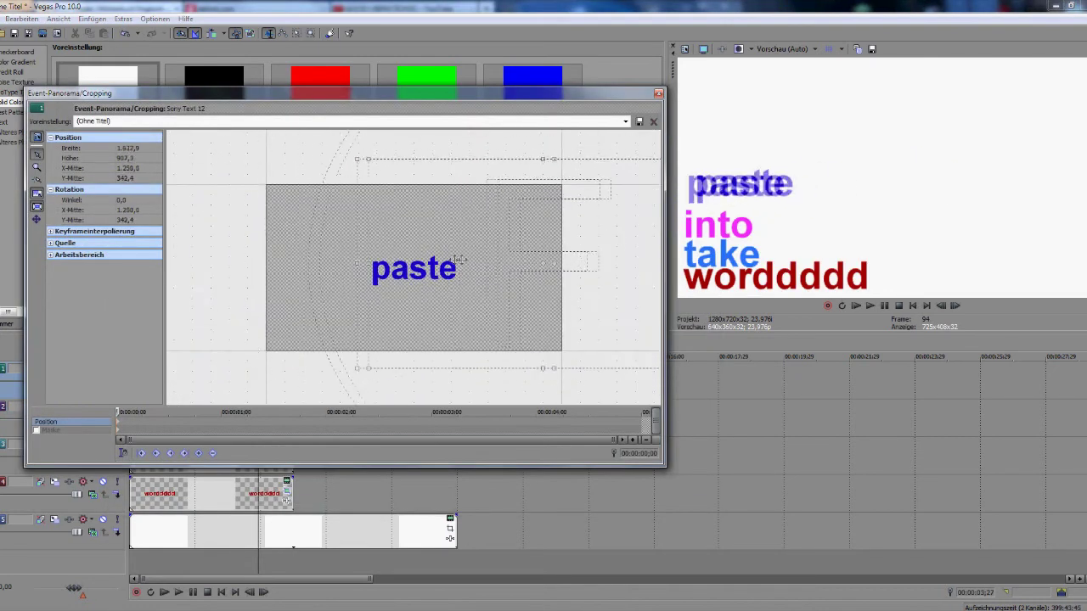
{"action": "left_click", "coordinate": [659, 94]}
{"action": "left_click", "coordinate": [166, 388]}
{"action": "left_click", "coordinate": [150, 395]}
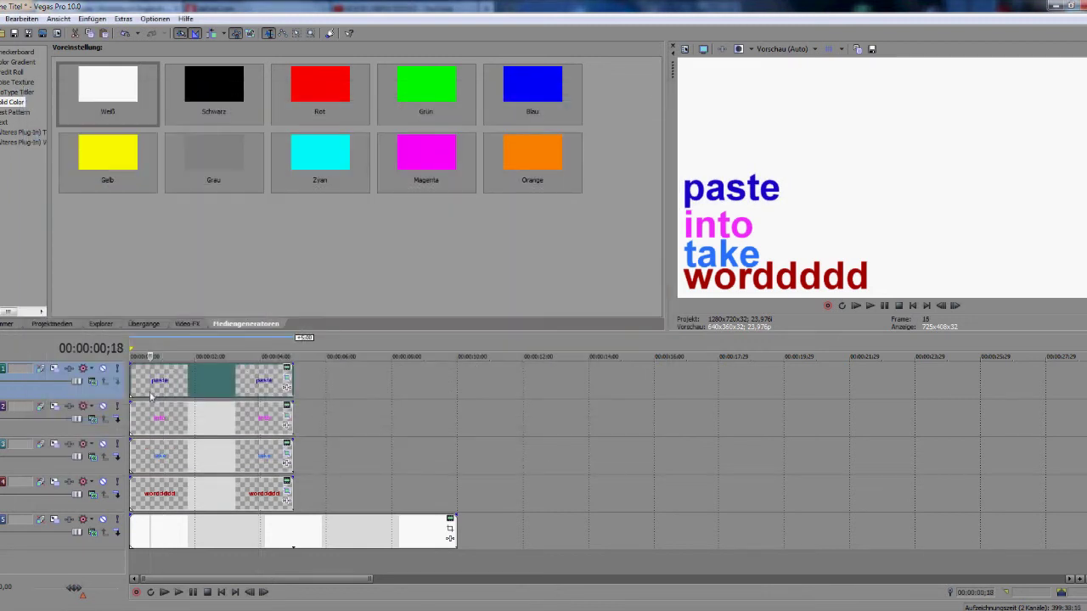
{"action": "scroll", "coordinate": [228, 423], "scroll_direction": "up", "scroll_amount": 5}
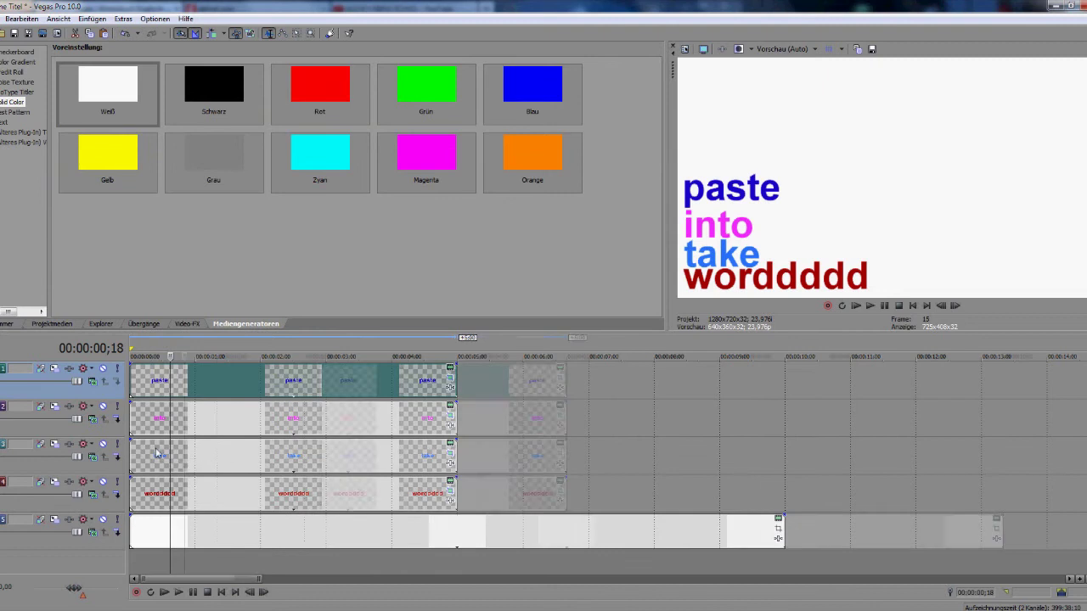
{"action": "scroll", "coordinate": [190, 464], "scroll_direction": "down", "scroll_amount": 3}
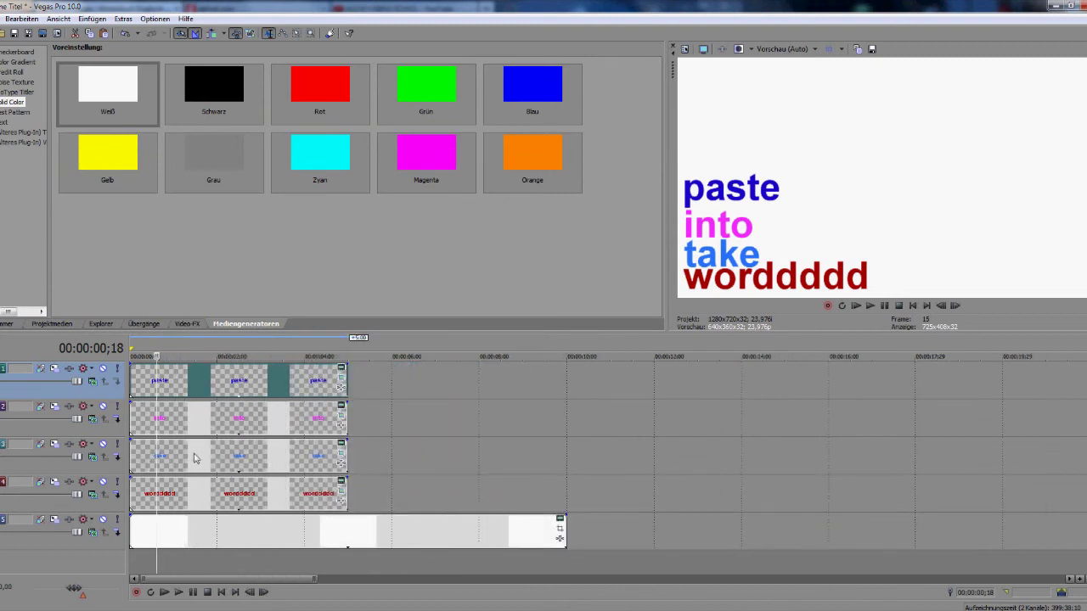
- Switch to the reference video and replay the passage where the words drop in and stack on one another
{"action": "key", "text": "alt+Tab"}
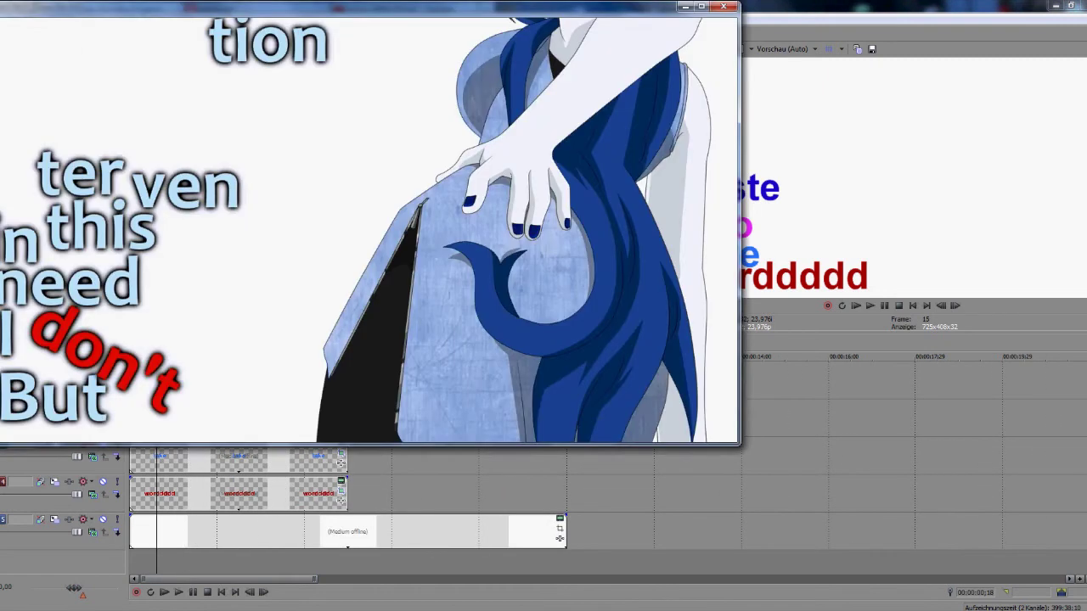
{"action": "left_click", "coordinate": [333, 413]}
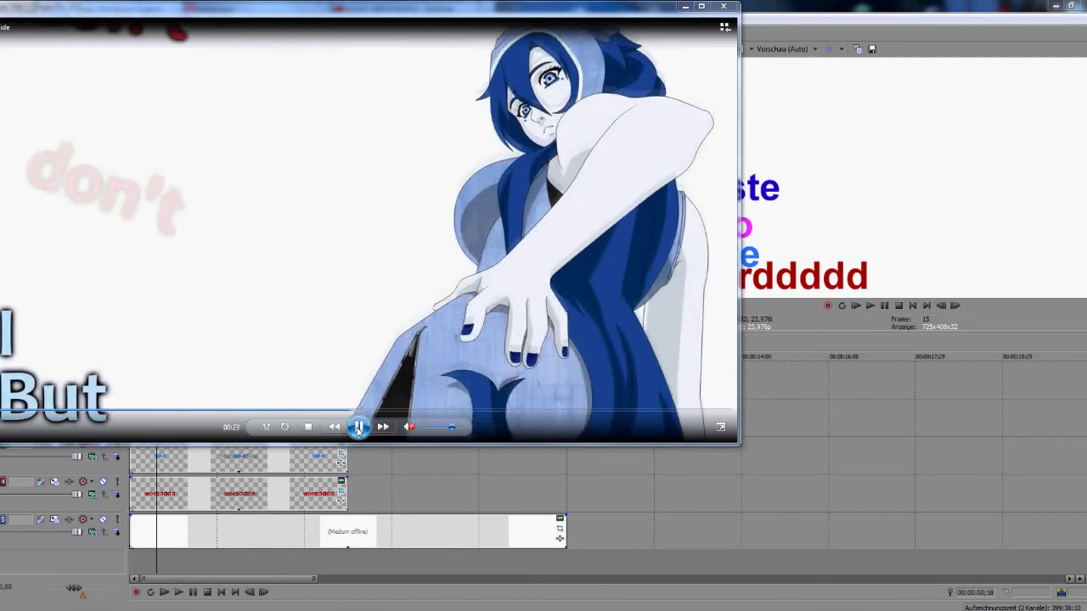
{"action": "left_click", "coordinate": [684, 6]}
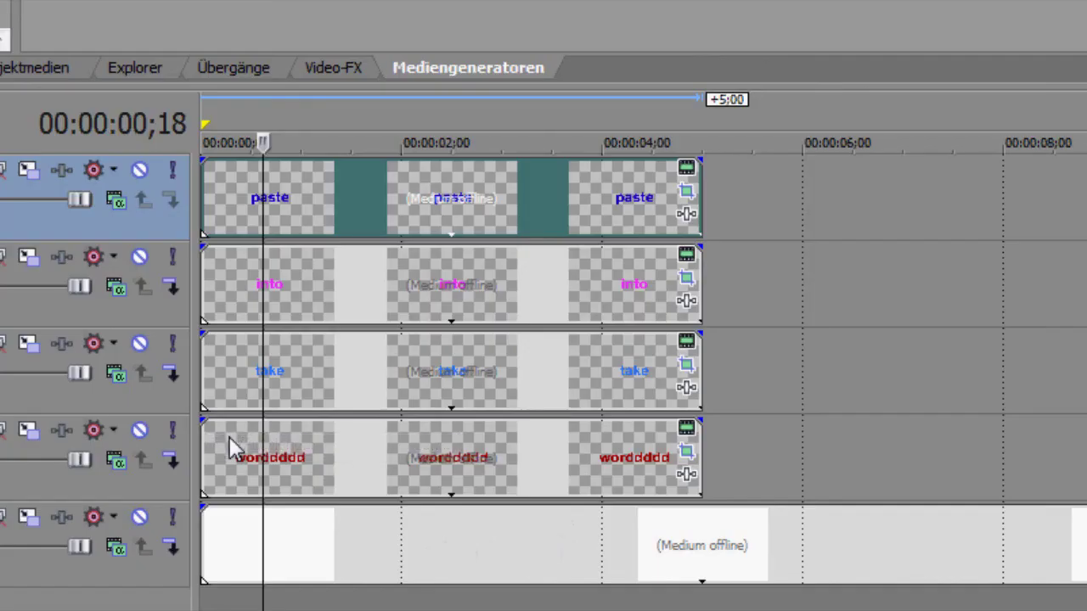
- Give the "worddddd" event a fade-in with an offset of 00:00:00;15
{"action": "left_click_drag", "start_coordinate": [130, 481], "coordinate": [142, 484]}
{"action": "left_click_drag", "start_coordinate": [228, 434], "coordinate": [243, 436]}
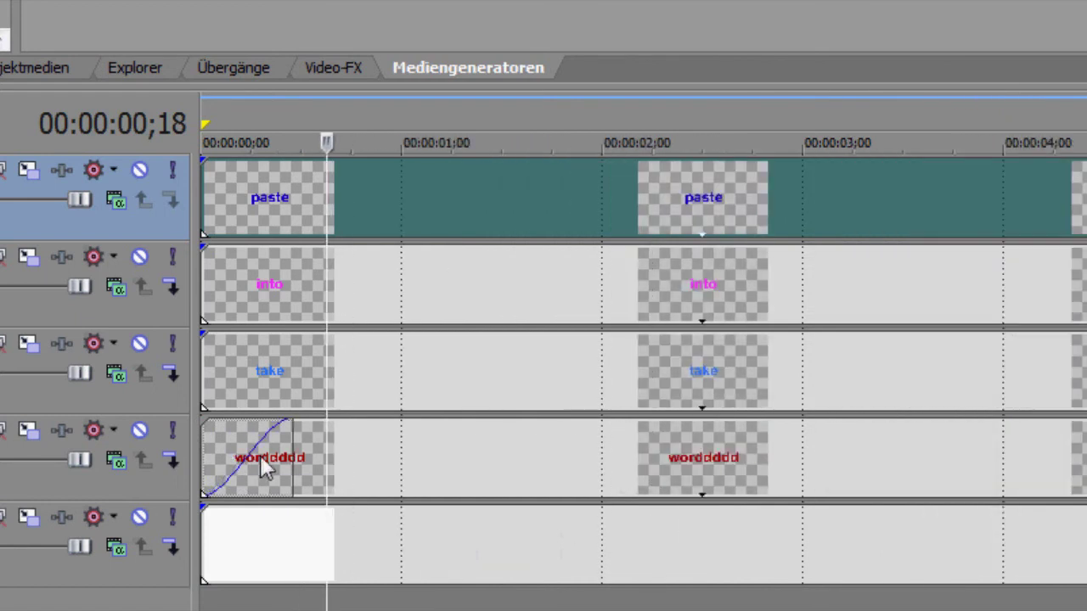
{"action": "left_click_drag", "start_coordinate": [286, 431], "coordinate": [294, 443]}
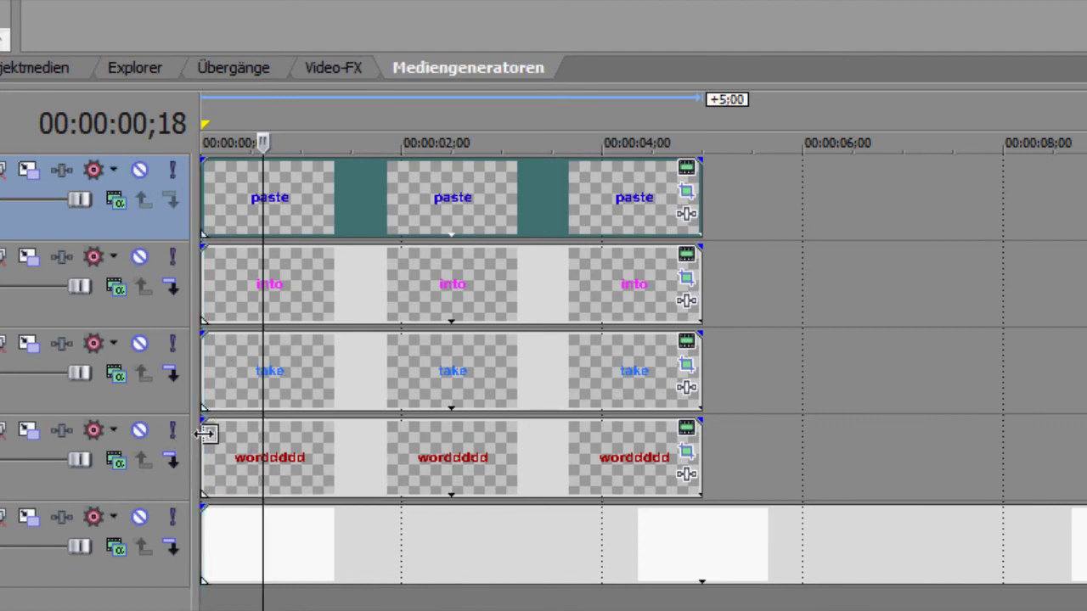
{"action": "mouse_move", "coordinate": [244, 430]}
{"action": "left_mouse_down"}
{"action": "mouse_move", "coordinate": [214, 430]}
{"action": "mouse_move", "coordinate": [248, 433]}
{"action": "left_mouse_up"}
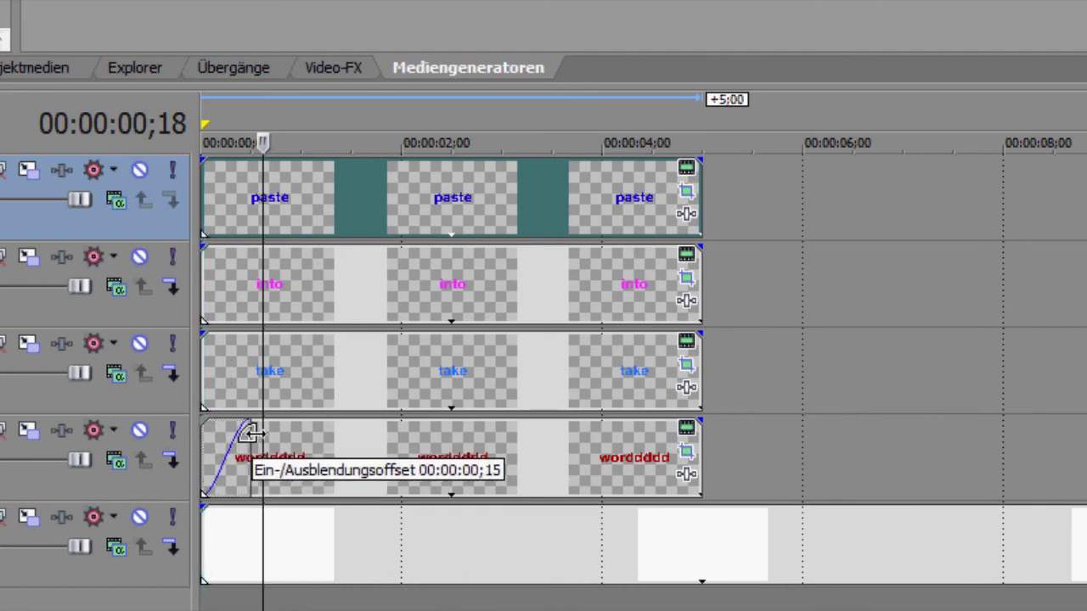
- Apply the Push transition preset "Nach unten schieben" to the fade-in of the "worddddd" event
{"action": "left_click", "coordinate": [226, 458]}
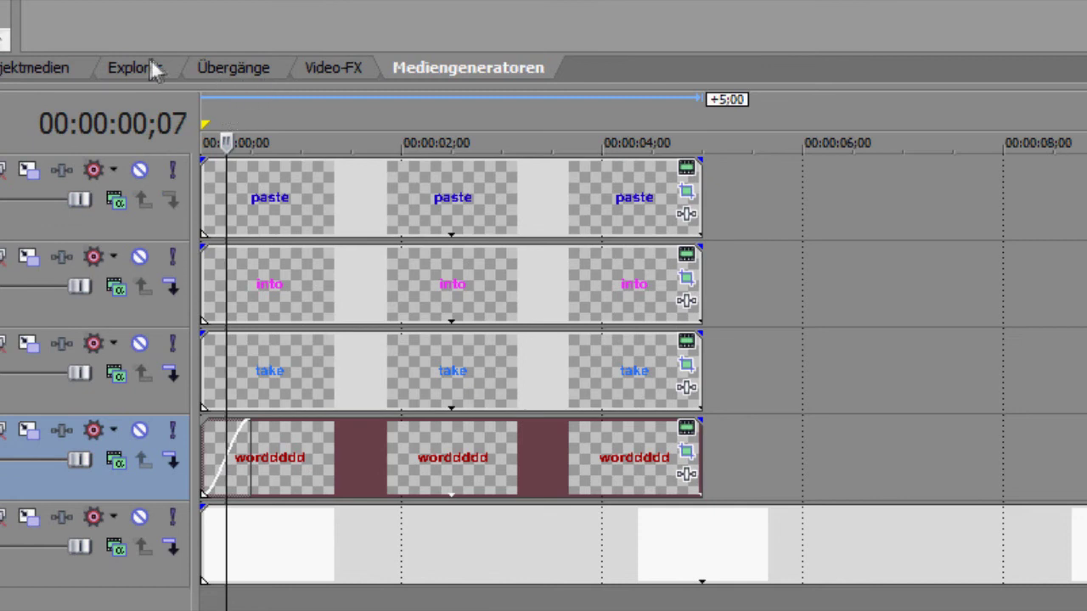
{"action": "left_click", "coordinate": [247, 68]}
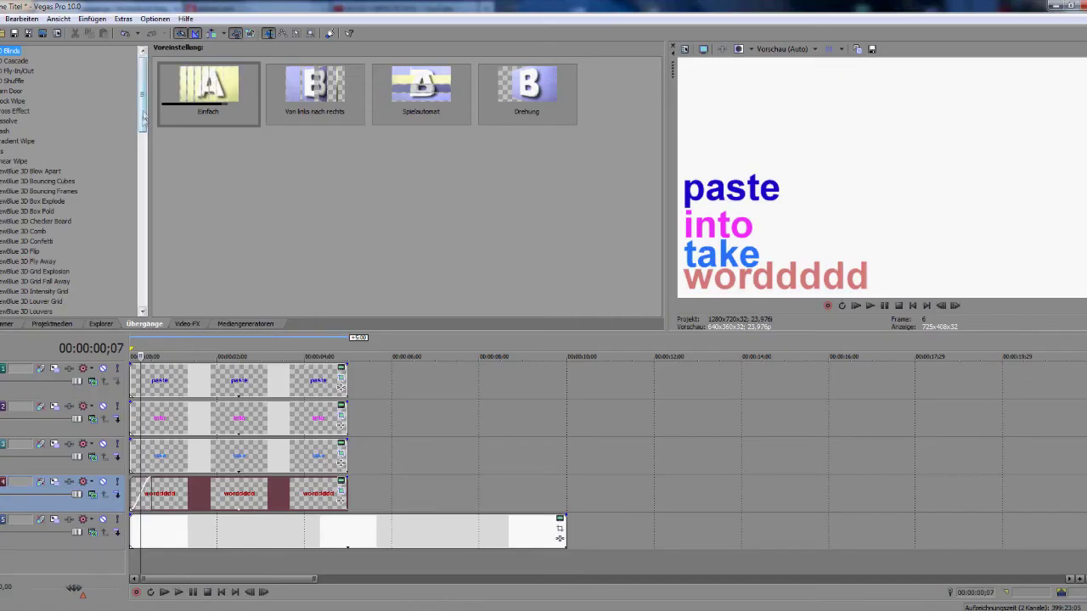
{"action": "scroll", "coordinate": [8, 212], "scroll_direction": "down", "scroll_amount": 15}
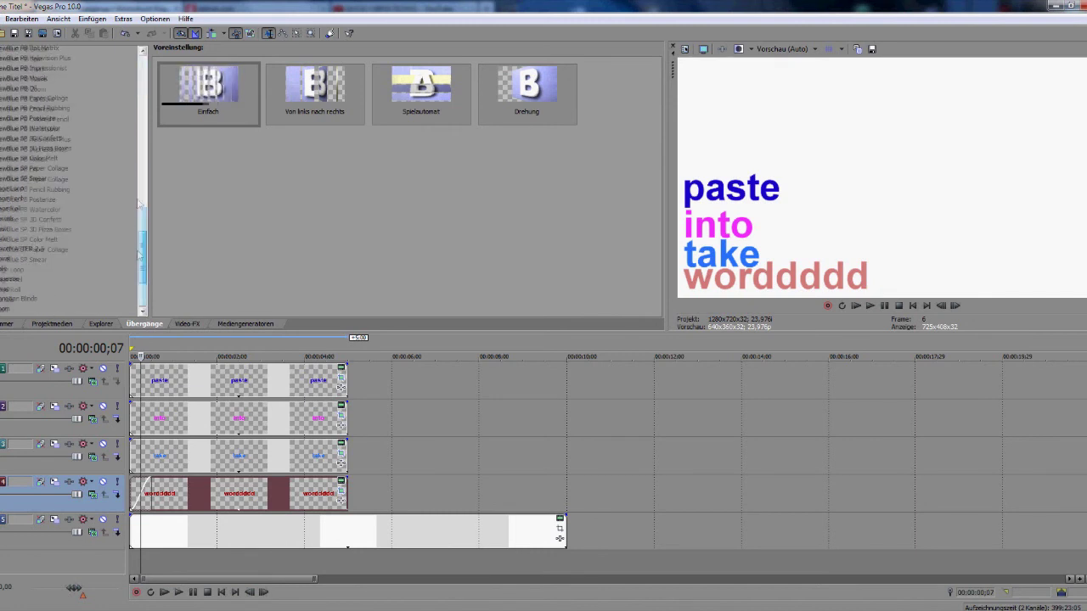
{"action": "left_click", "coordinate": [4, 229]}
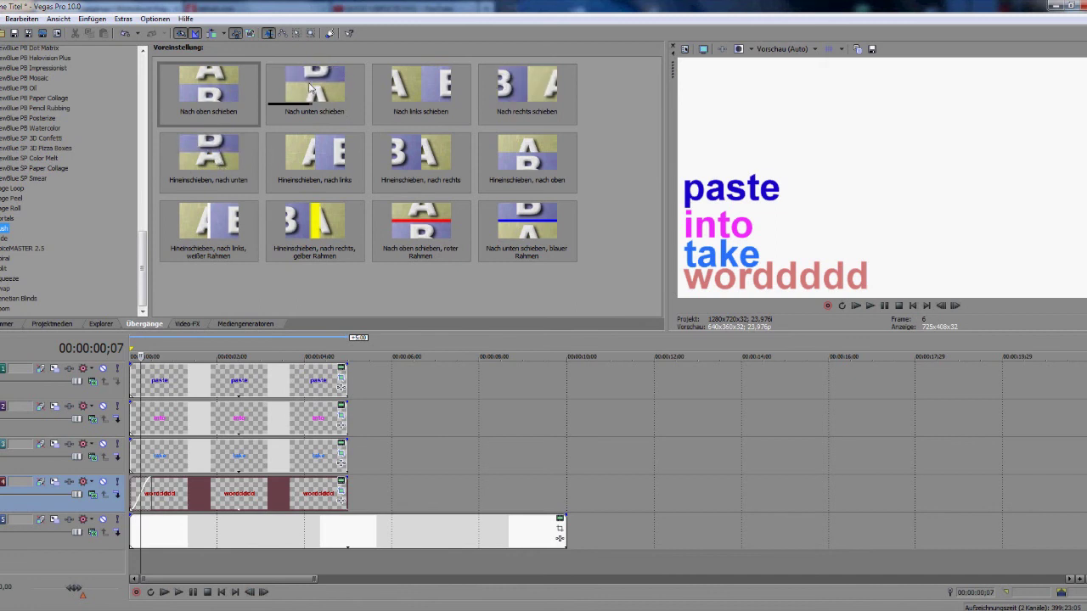
{"action": "left_click_drag", "start_coordinate": [321, 80], "coordinate": [147, 495]}
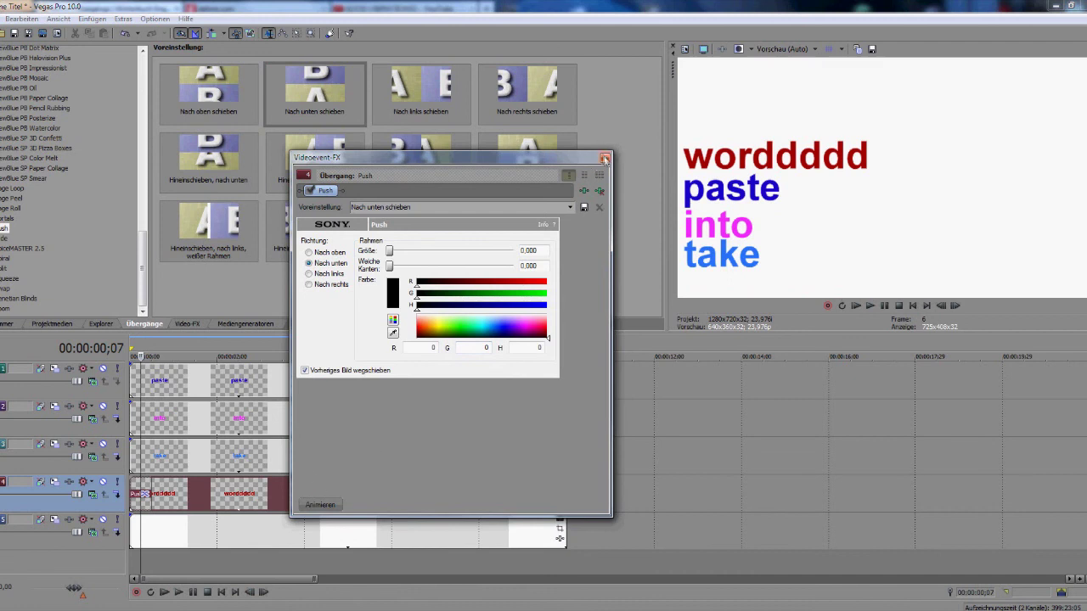
{"action": "left_click", "coordinate": [604, 158]}
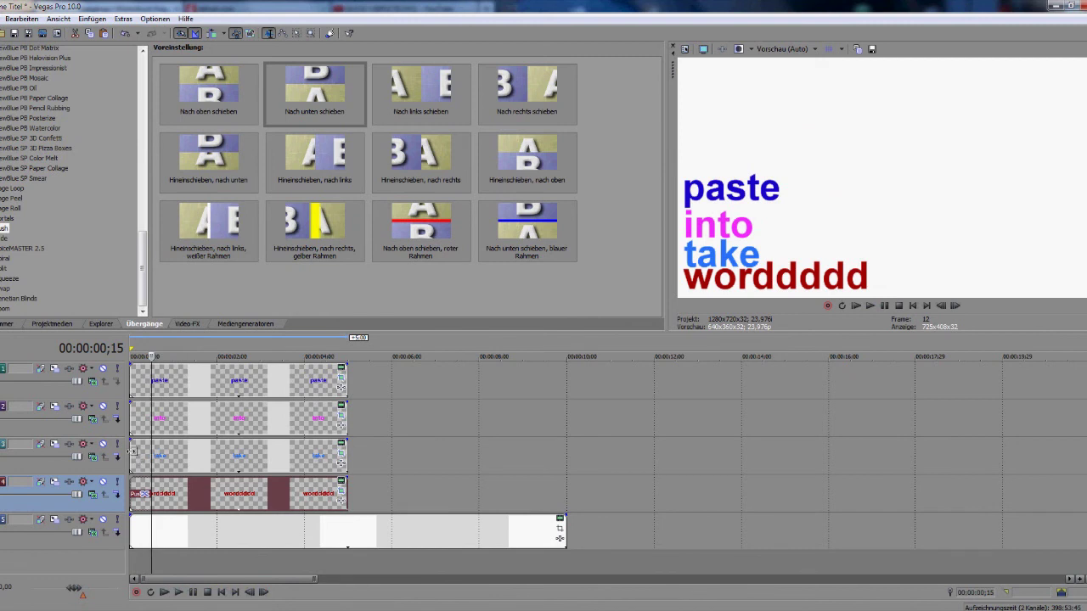
- Trim the "take" event's start to 00:00:00;15 and give it a fade-in with the Push preset "Nach unten schieben"
{"action": "left_click_drag", "start_coordinate": [133, 449], "coordinate": [170, 442]}
{"action": "left_click_drag", "start_coordinate": [316, 95], "coordinate": [166, 456]}
{"action": "left_click", "coordinate": [606, 159]}
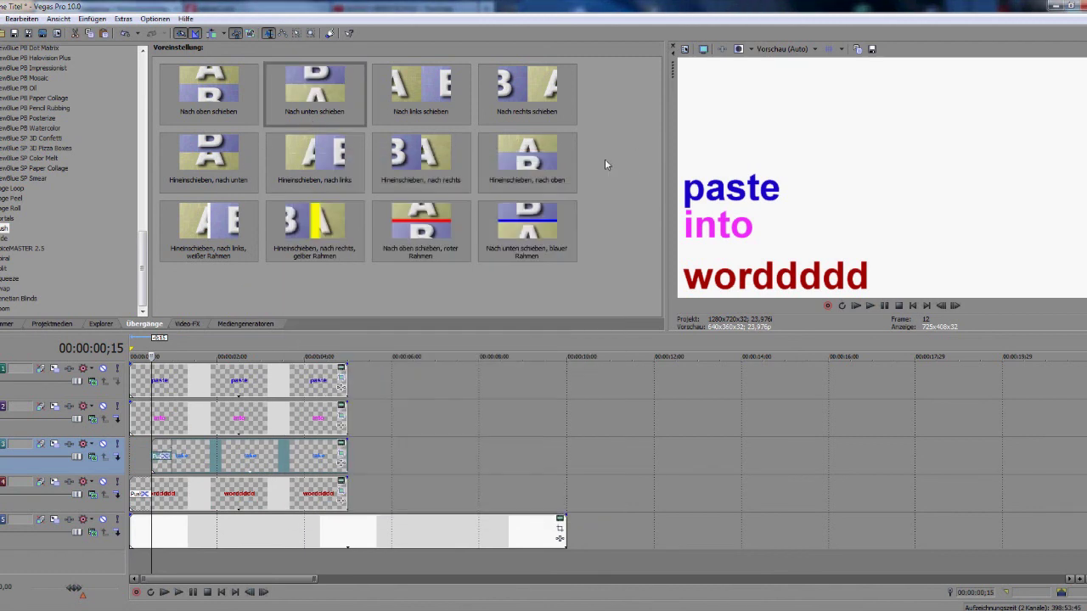
{"action": "left_click", "coordinate": [164, 592]}
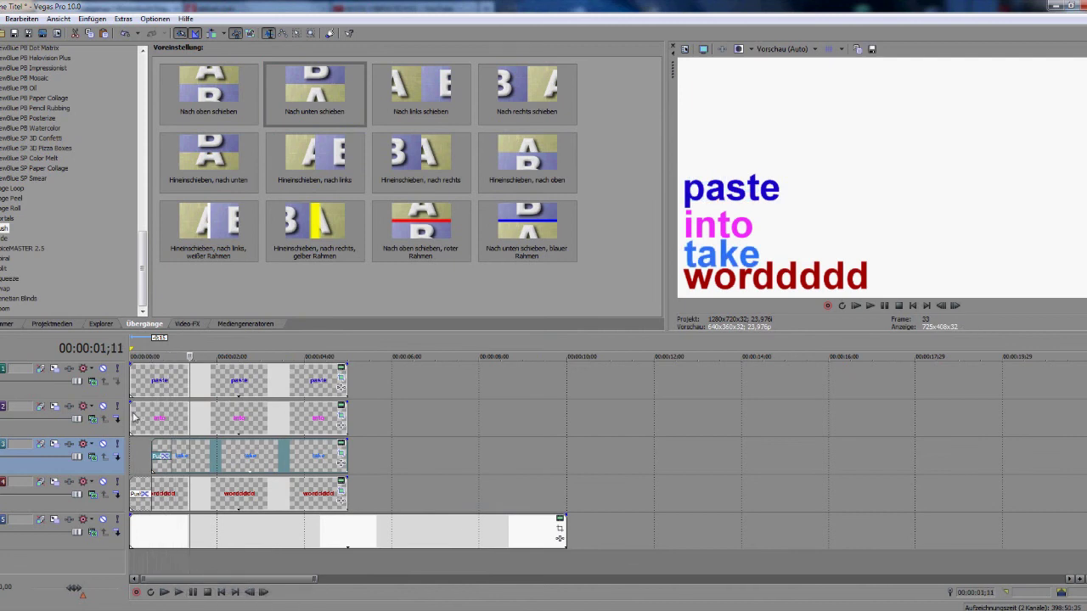
- Trim "into" to start with a fade-in where the transition of "take" ends, and "paste" to start where that fade-in ends
{"action": "left_click_drag", "start_coordinate": [134, 416], "coordinate": [188, 408]}
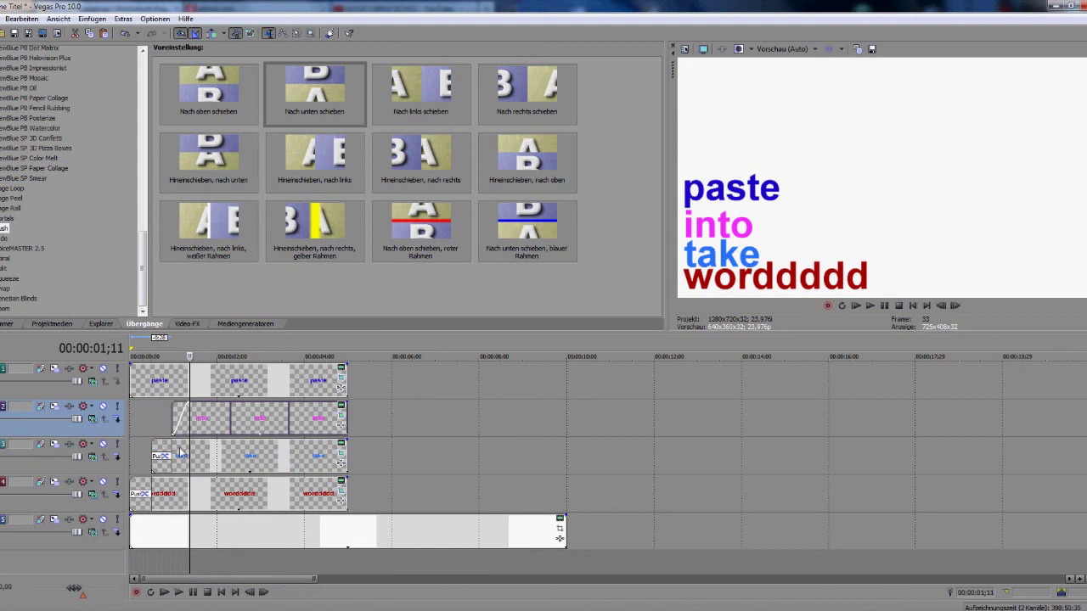
{"action": "left_click", "coordinate": [141, 379]}
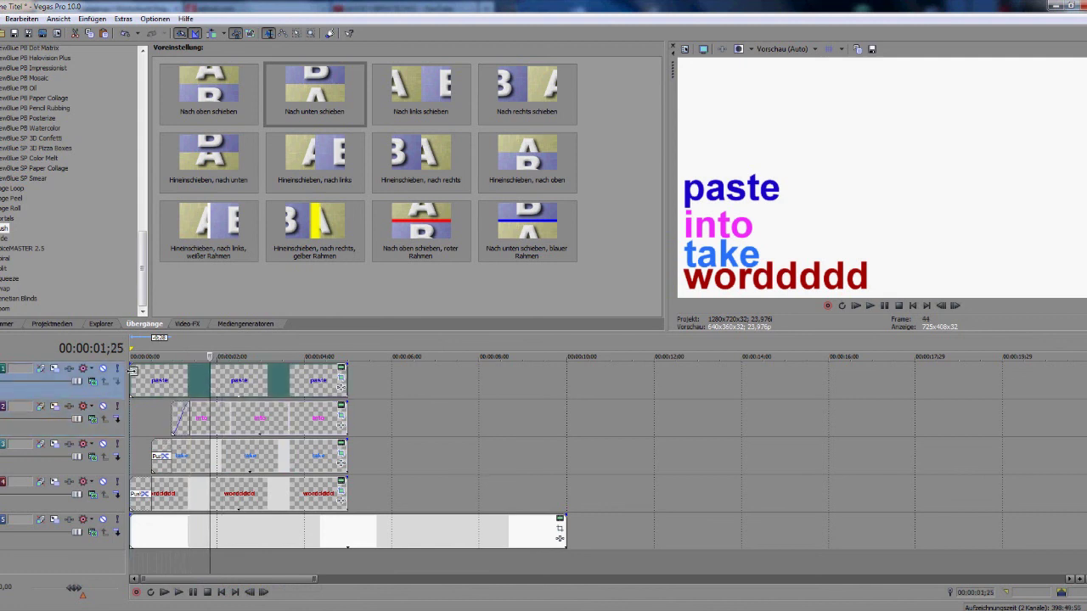
{"action": "left_click_drag", "start_coordinate": [132, 371], "coordinate": [191, 384]}
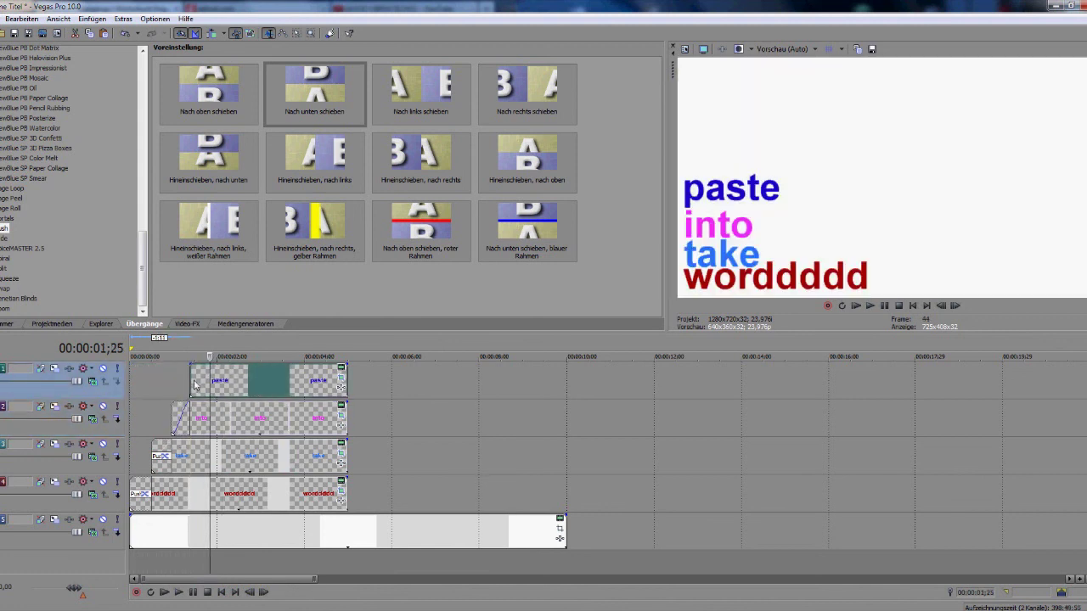
{"action": "left_click", "coordinate": [190, 378]}
- Apply the Push transition preset "Nach unten schieben" to the fade-in of the "into" event
{"action": "left_click", "coordinate": [170, 455]}
{"action": "scroll", "coordinate": [170, 456], "scroll_direction": "up", "scroll_amount": 3}
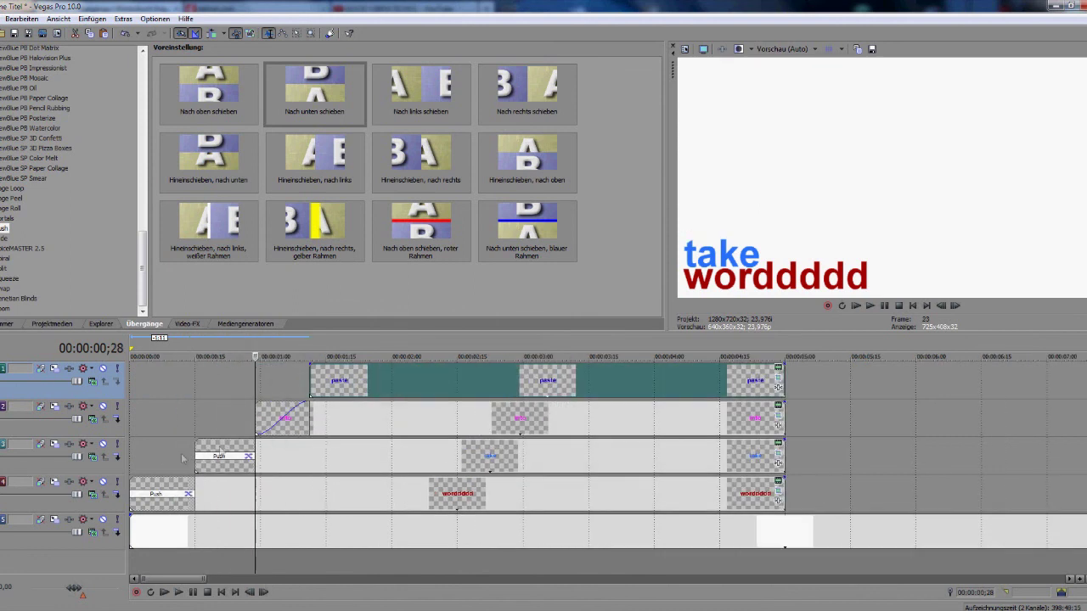
{"action": "left_click", "coordinate": [233, 452]}
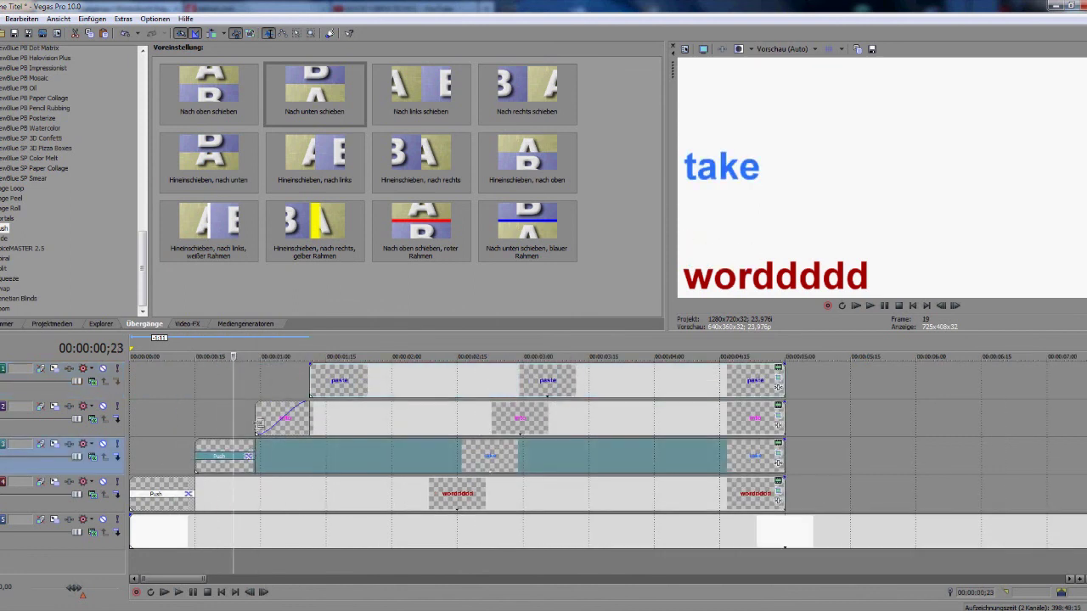
{"action": "left_click", "coordinate": [257, 421]}
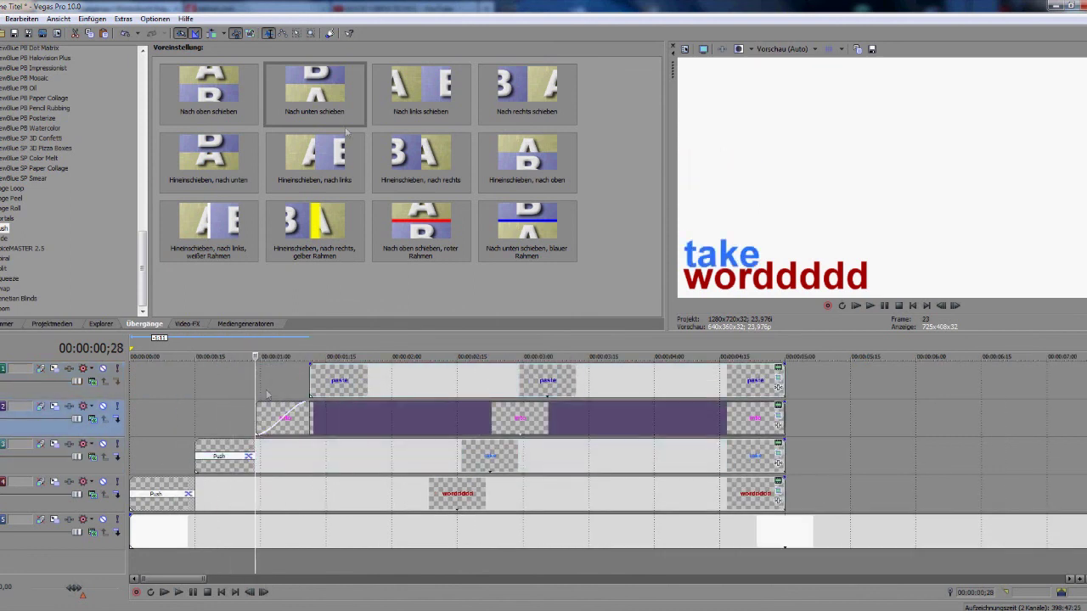
{"action": "left_click_drag", "start_coordinate": [314, 89], "coordinate": [287, 422]}
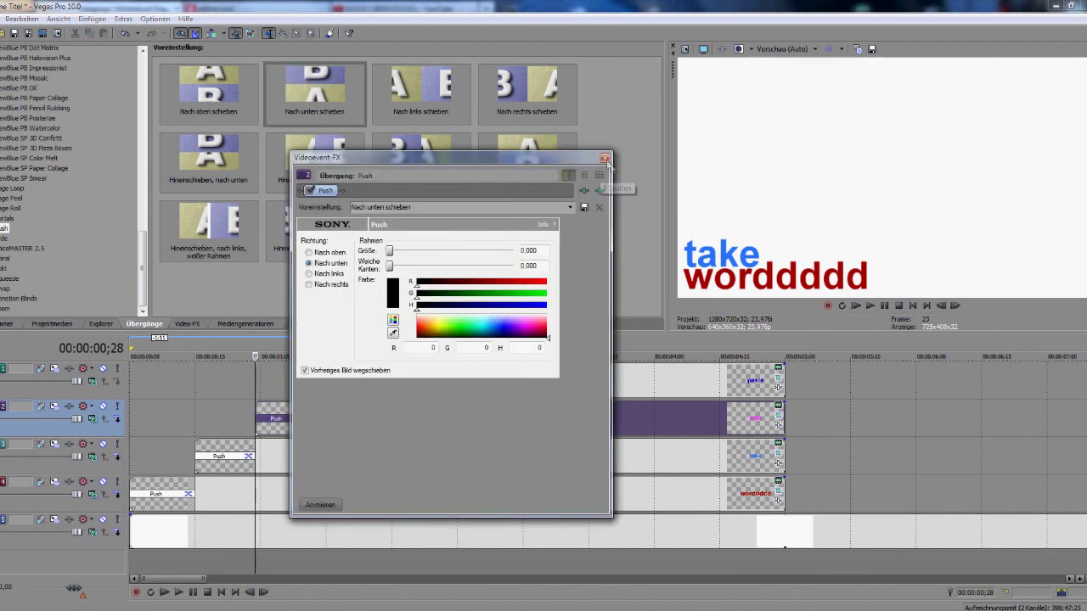
- Close the Push transition settings and check frame by frame how "take" falls onto "worddddd"
{"action": "left_click", "coordinate": [605, 159]}
{"action": "left_click", "coordinate": [235, 454]}
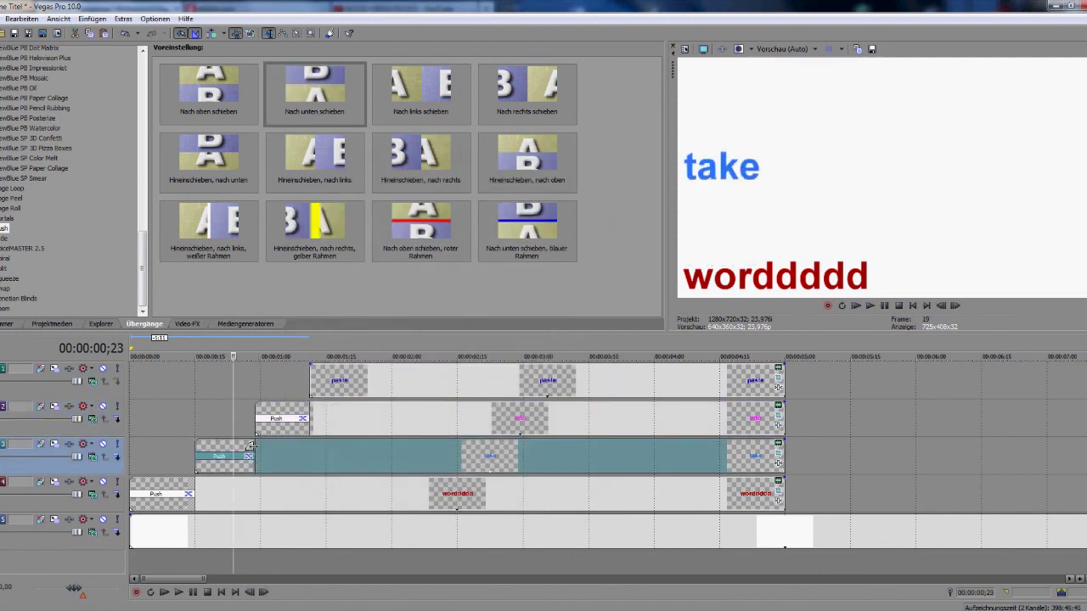
{"action": "left_click", "coordinate": [245, 447]}
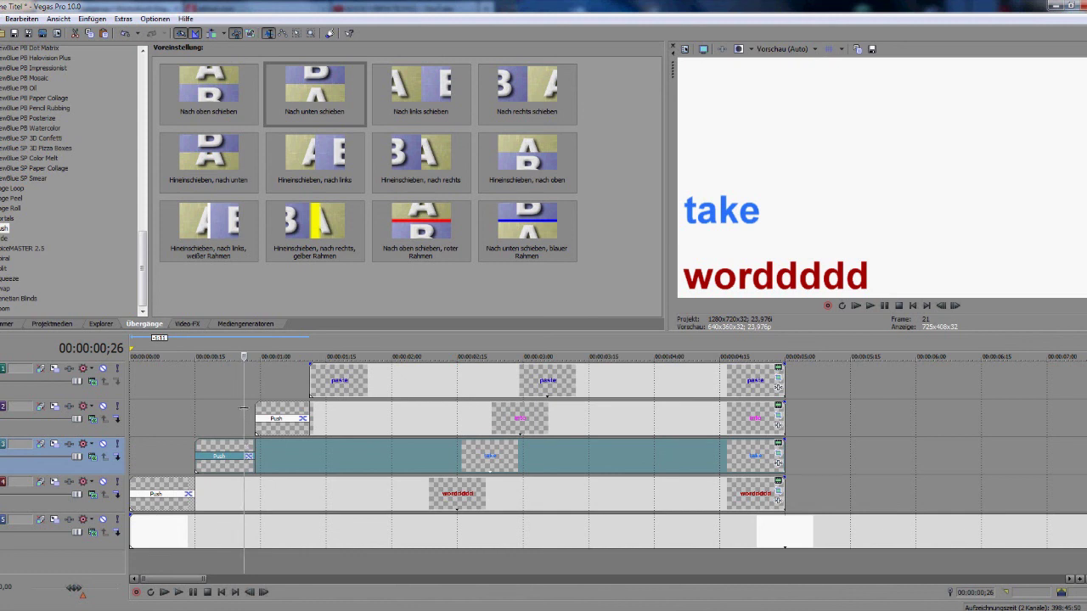
{"action": "scroll", "coordinate": [245, 410], "scroll_direction": "down", "scroll_amount": 2}
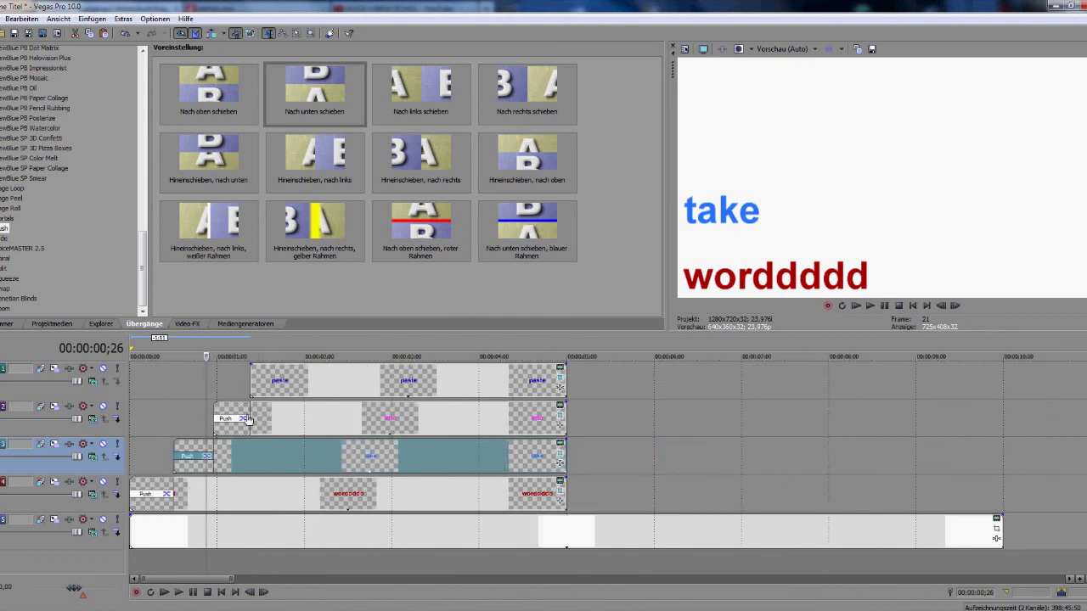
{"action": "left_click_drag", "start_coordinate": [204, 428], "coordinate": [211, 427]}
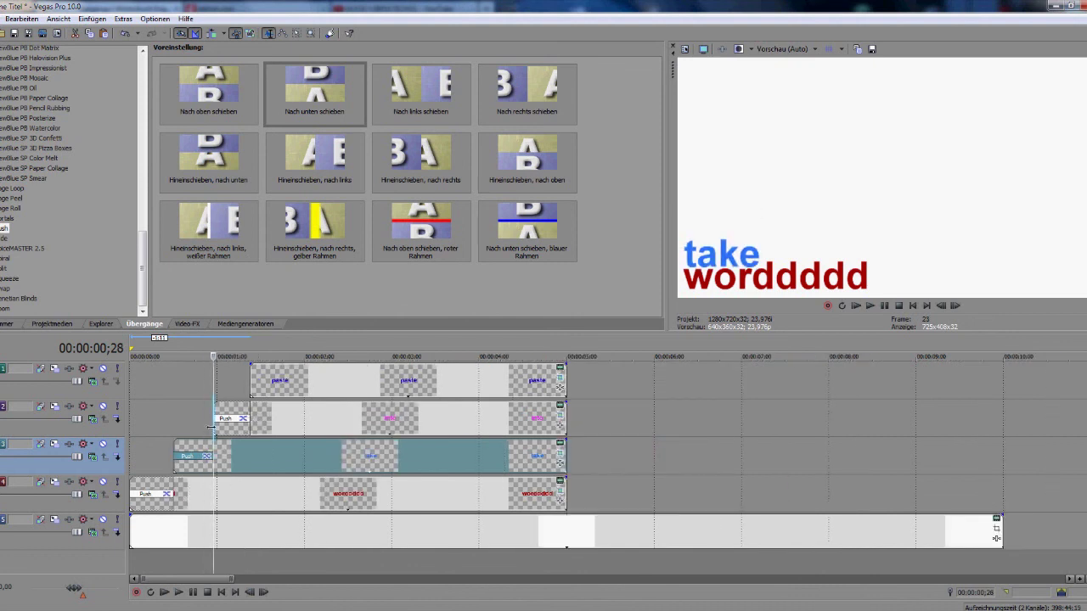
- Give the "paste" event a short fade-in with the Push transition preset "Nach unten schieben"
{"action": "left_click", "coordinate": [220, 418]}
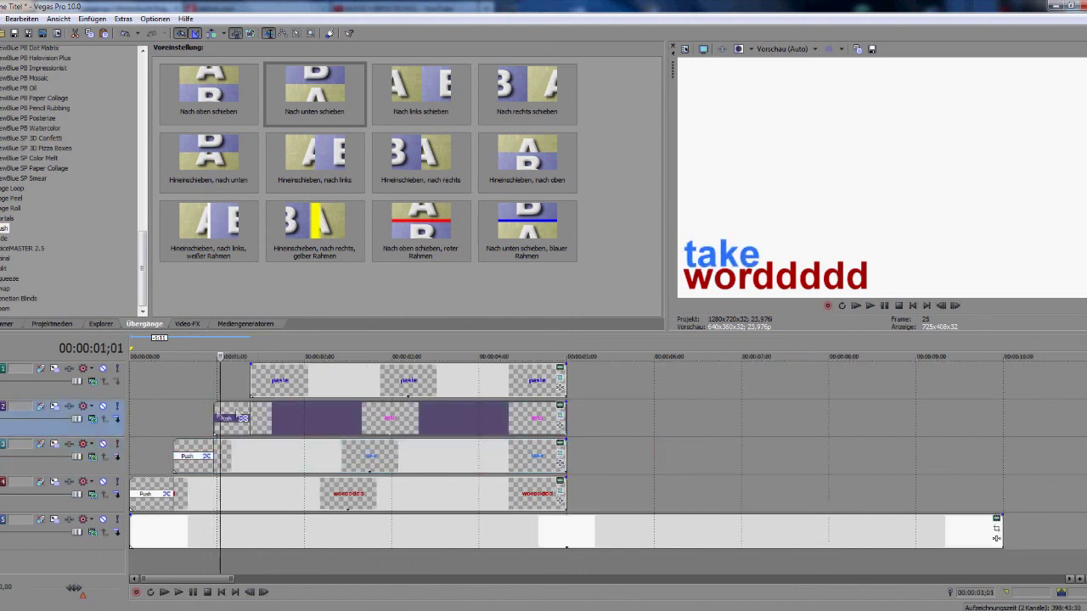
{"action": "left_click_drag", "start_coordinate": [249, 363], "coordinate": [272, 366]}
{"action": "left_click_drag", "start_coordinate": [300, 107], "coordinate": [268, 384]}
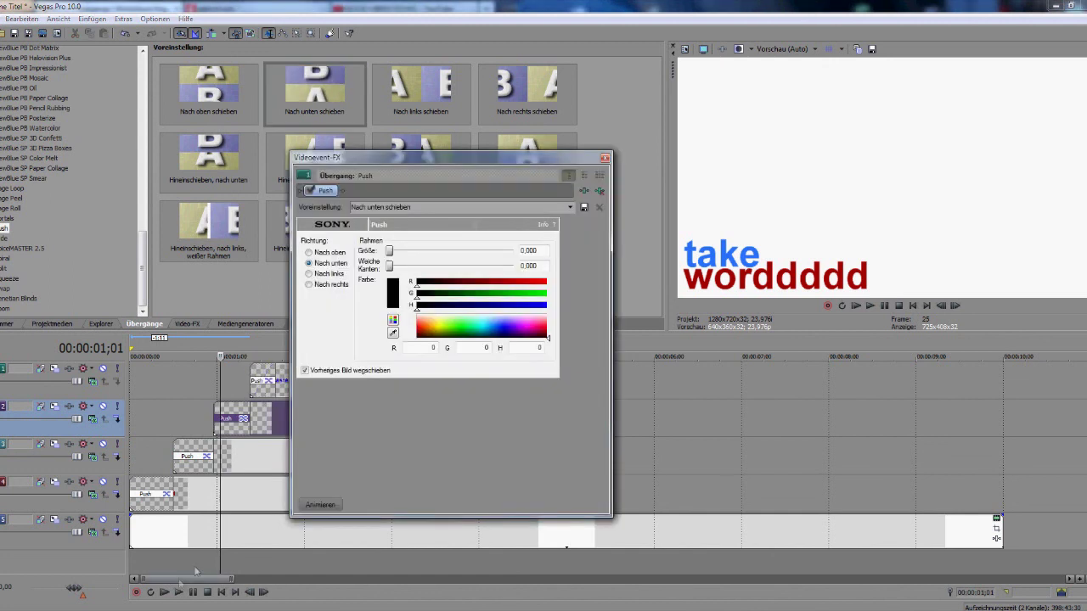
- Play the falling-words animation twice from the start, closing the Push transition settings between the two playbacks
{"action": "left_click", "coordinate": [164, 593]}
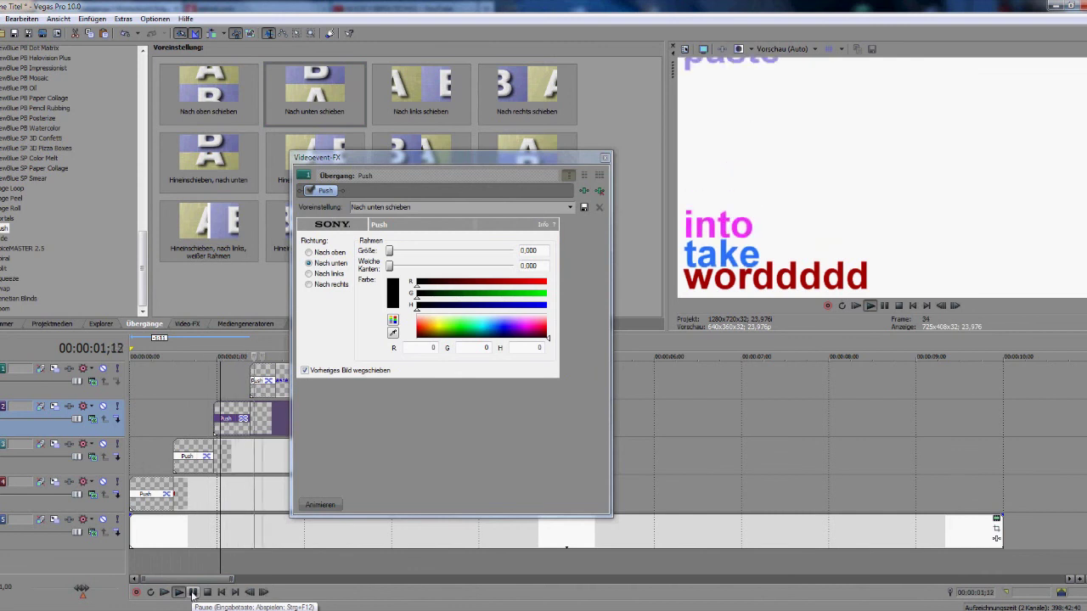
{"action": "left_click", "coordinate": [194, 594]}
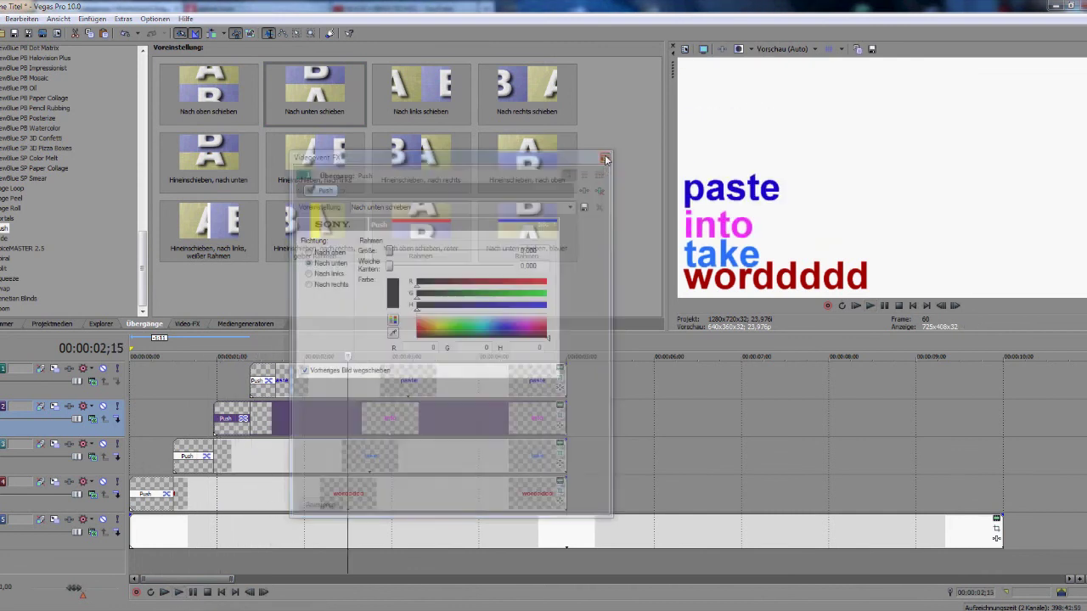
{"action": "key", "text": "Escape"}
{"action": "left_click", "coordinate": [164, 593]}
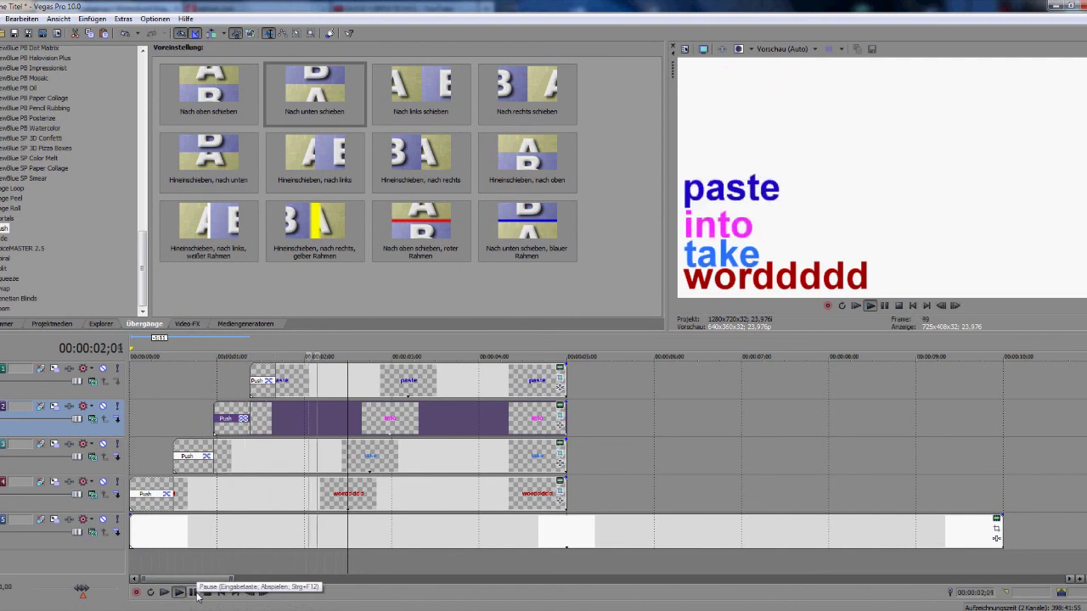
{"action": "left_click", "coordinate": [194, 593]}
- Shorten the Push fade-in of the "worddddd" event to about 5 frames
{"action": "left_click", "coordinate": [316, 411]}
{"action": "scroll", "coordinate": [316, 411], "scroll_direction": "down", "scroll_amount": 2}
{"action": "left_click", "coordinate": [176, 429]}
{"action": "scroll", "coordinate": [173, 436], "scroll_direction": "up", "scroll_amount": 2}
{"action": "scroll", "coordinate": [173, 435], "scroll_direction": "up", "scroll_amount": 4}
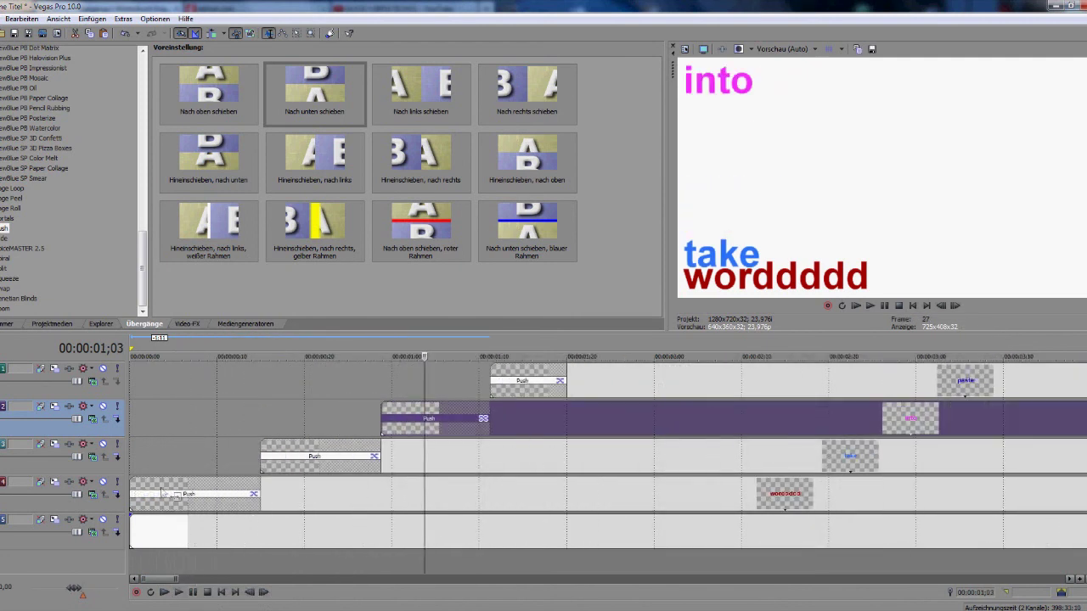
{"action": "left_click_drag", "start_coordinate": [258, 486], "coordinate": [198, 490]}
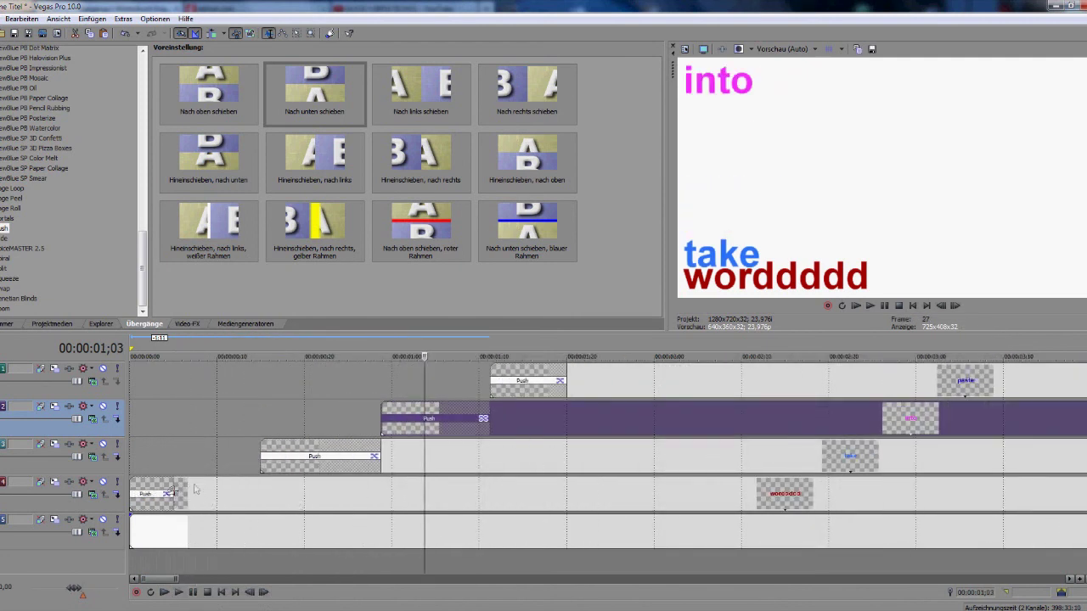
- Shorten the fade-in of "into" and move "take", "into" and "paste" earlier so each starts where the preceding word's transition ends
{"action": "left_click_drag", "start_coordinate": [468, 450], "coordinate": [304, 417]}
{"action": "scroll", "coordinate": [396, 416], "scroll_direction": "down", "scroll_amount": 3}
{"action": "left_click", "coordinate": [327, 392]}
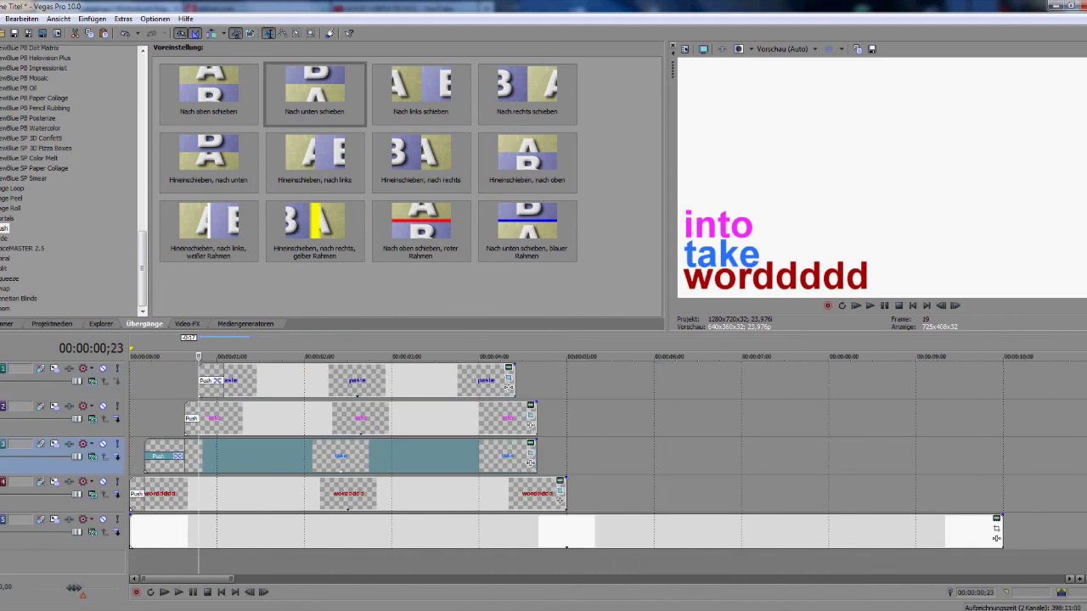
- Review the four staggered word events on the timeline and check the finished word stack in the preview
{"action": "scroll", "coordinate": [245, 474], "scroll_direction": "down", "scroll_amount": 2}
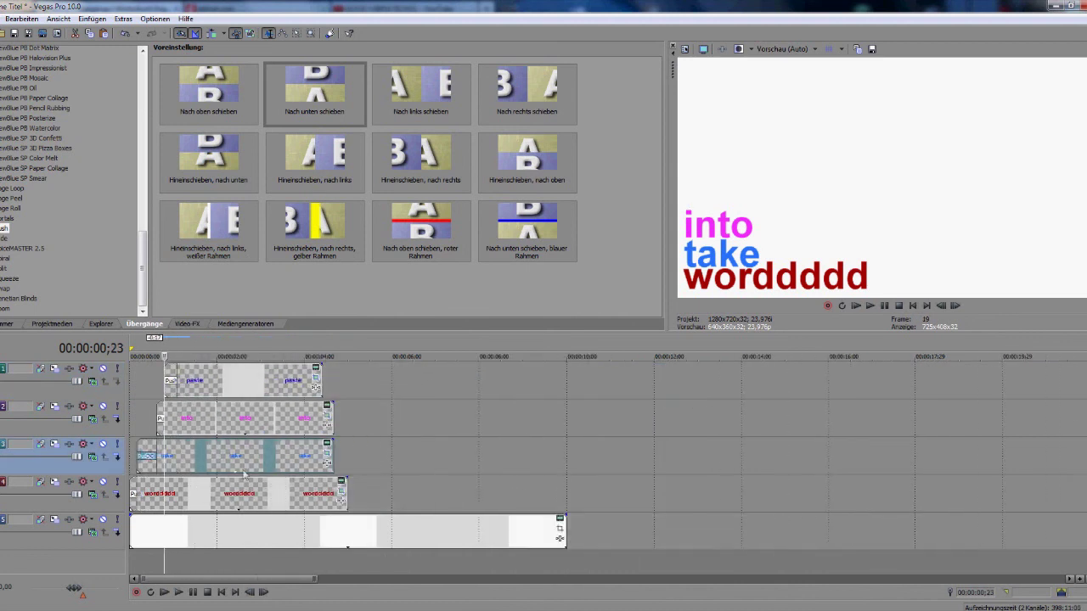
{"action": "left_click", "coordinate": [198, 494]}
{"action": "left_click", "coordinate": [239, 412]}
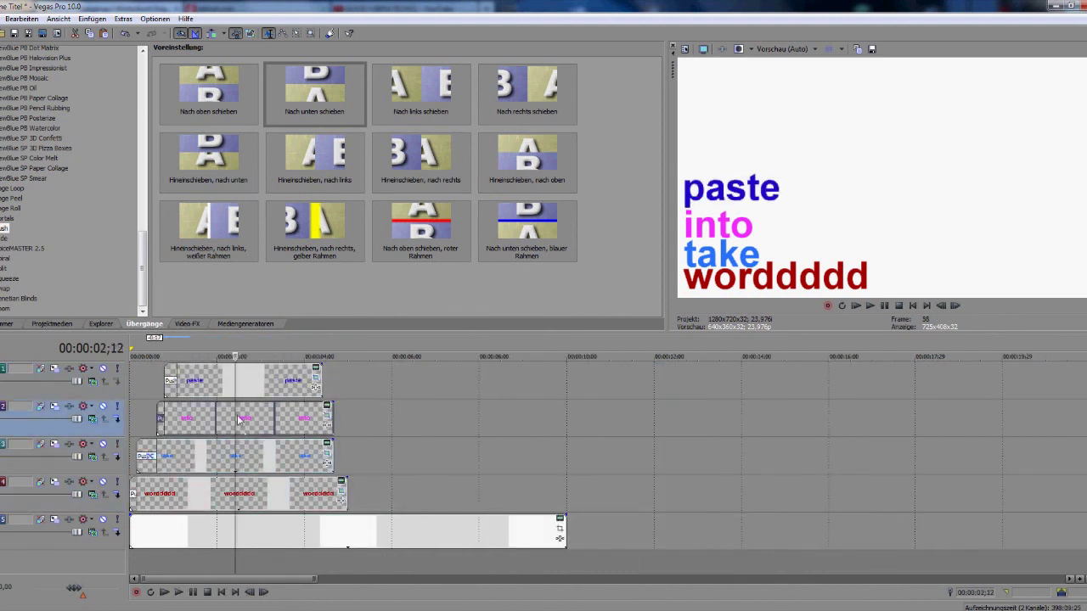
{"action": "left_click_drag", "start_coordinate": [239, 383], "coordinate": [223, 381]}
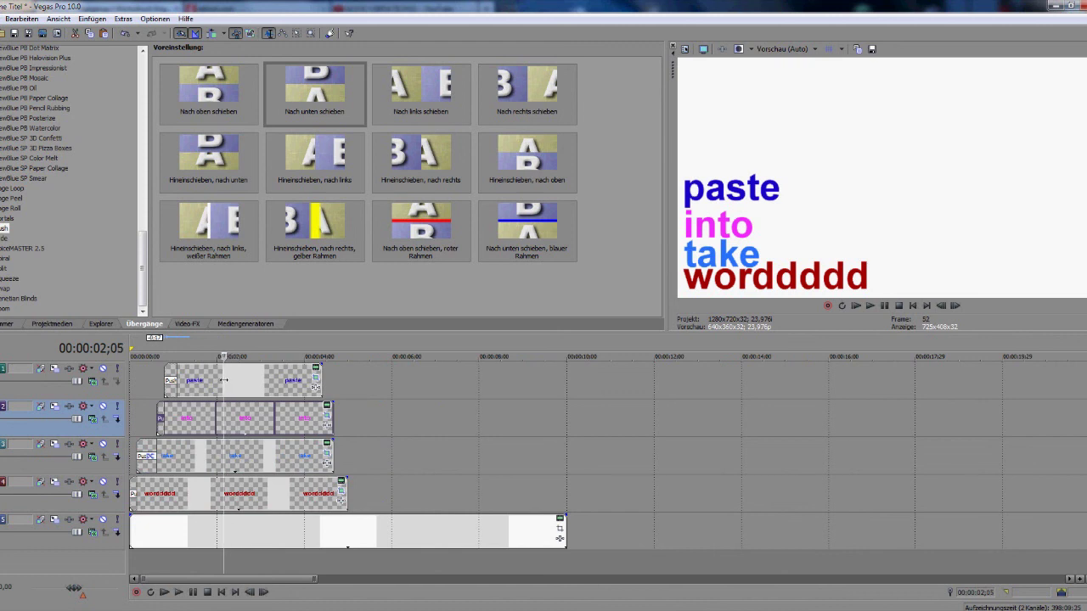
{"action": "scroll", "coordinate": [221, 380], "scroll_direction": "up", "scroll_amount": 2}
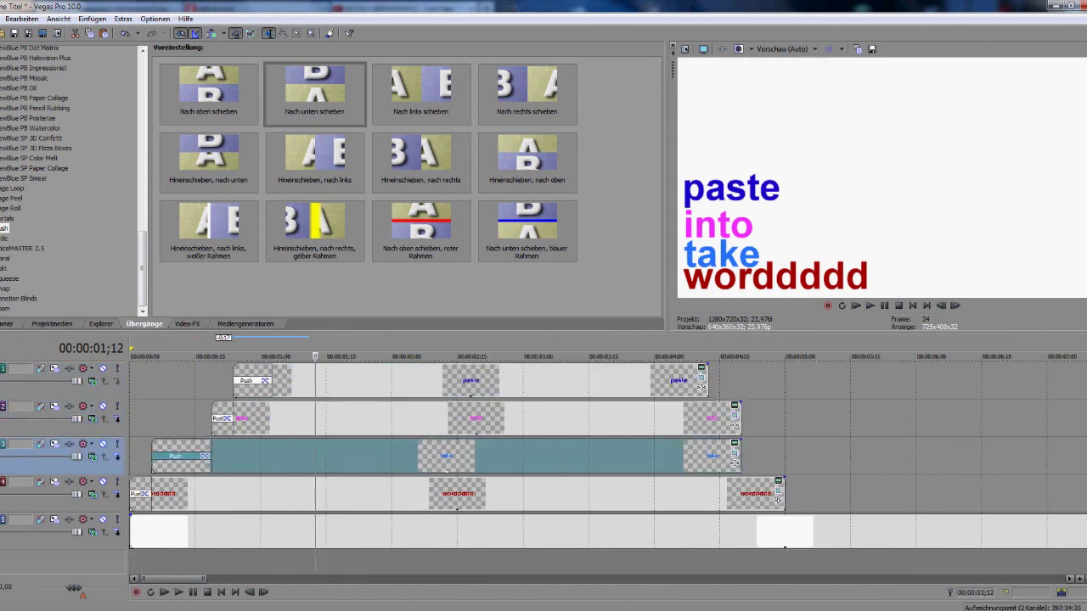
{"action": "mouse_move", "coordinate": [285, 610]}
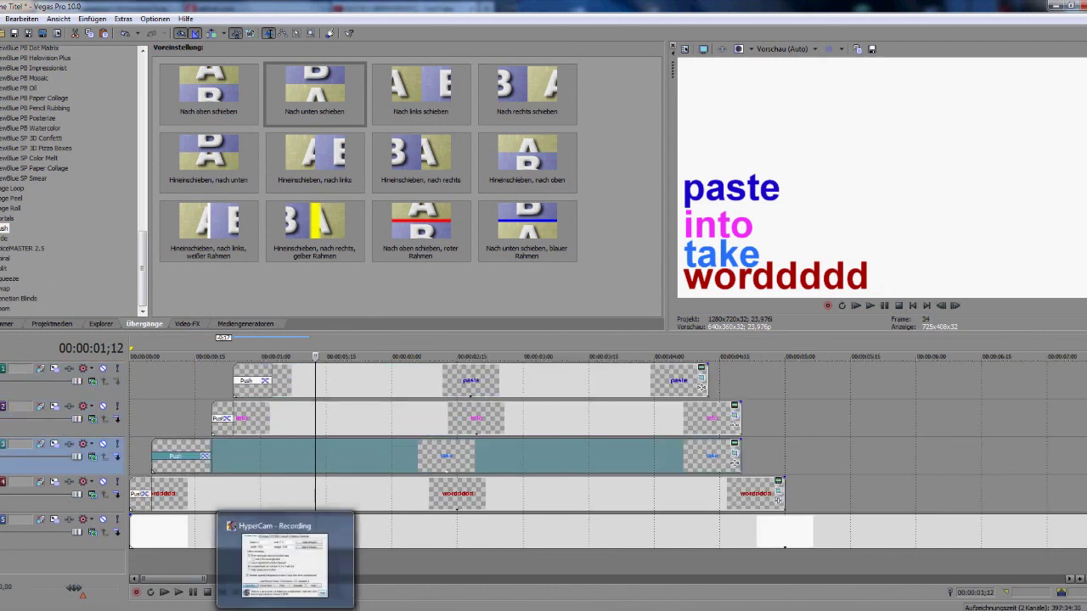